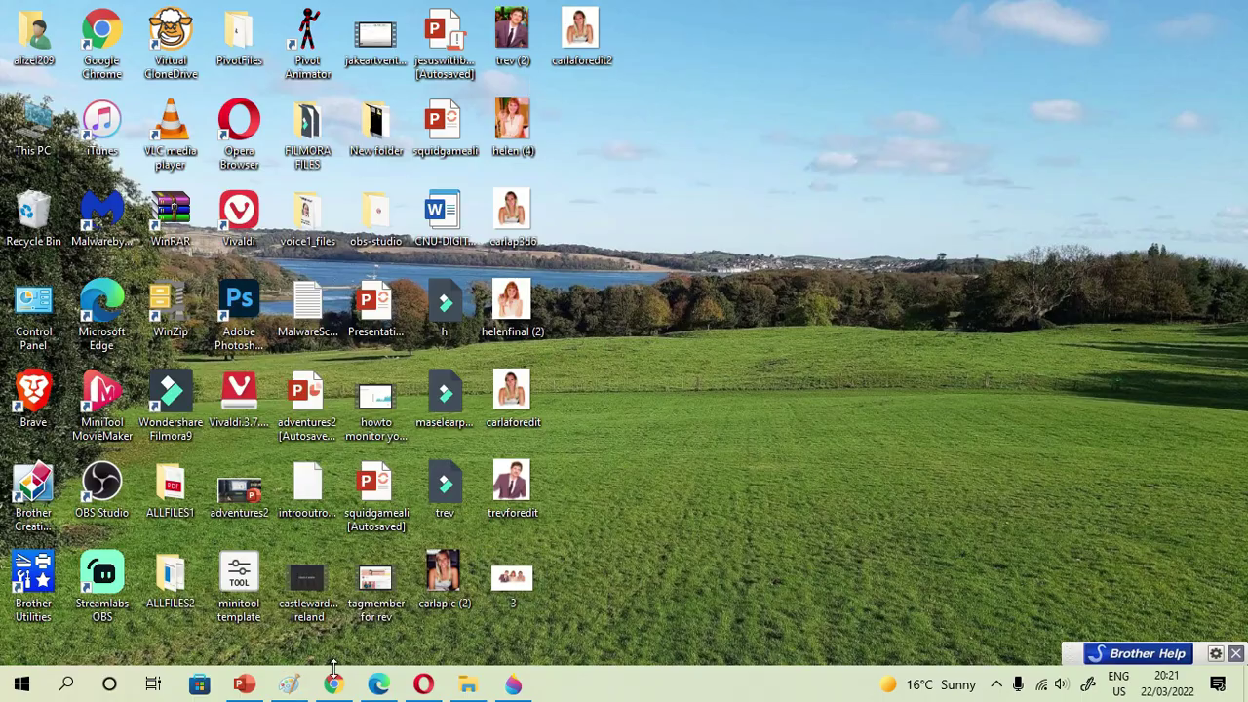
- Switch to Paint and paste the desktop photo of the man in the purple suit, with its background, onto the canvas
{"action": "left_click", "coordinate": [288, 685]}
{"action": "left_click", "coordinate": [24, 97]}
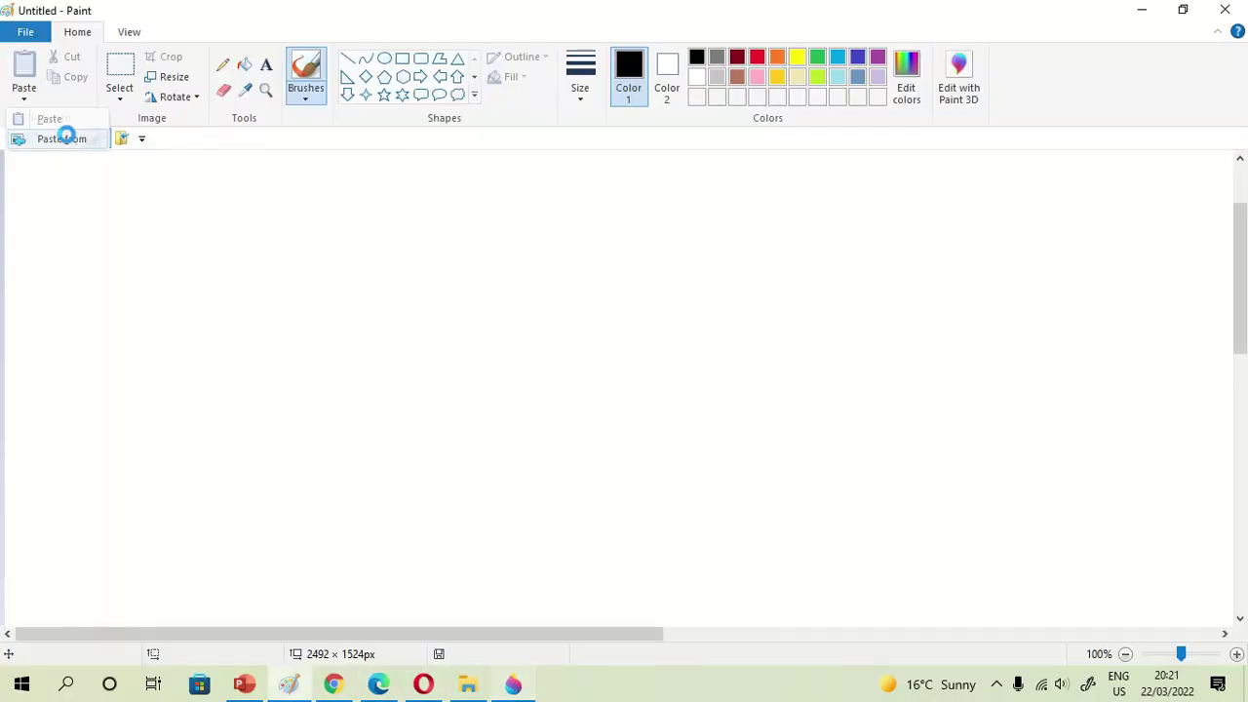
{"action": "left_click", "coordinate": [69, 137]}
{"action": "left_click", "coordinate": [668, 375]}
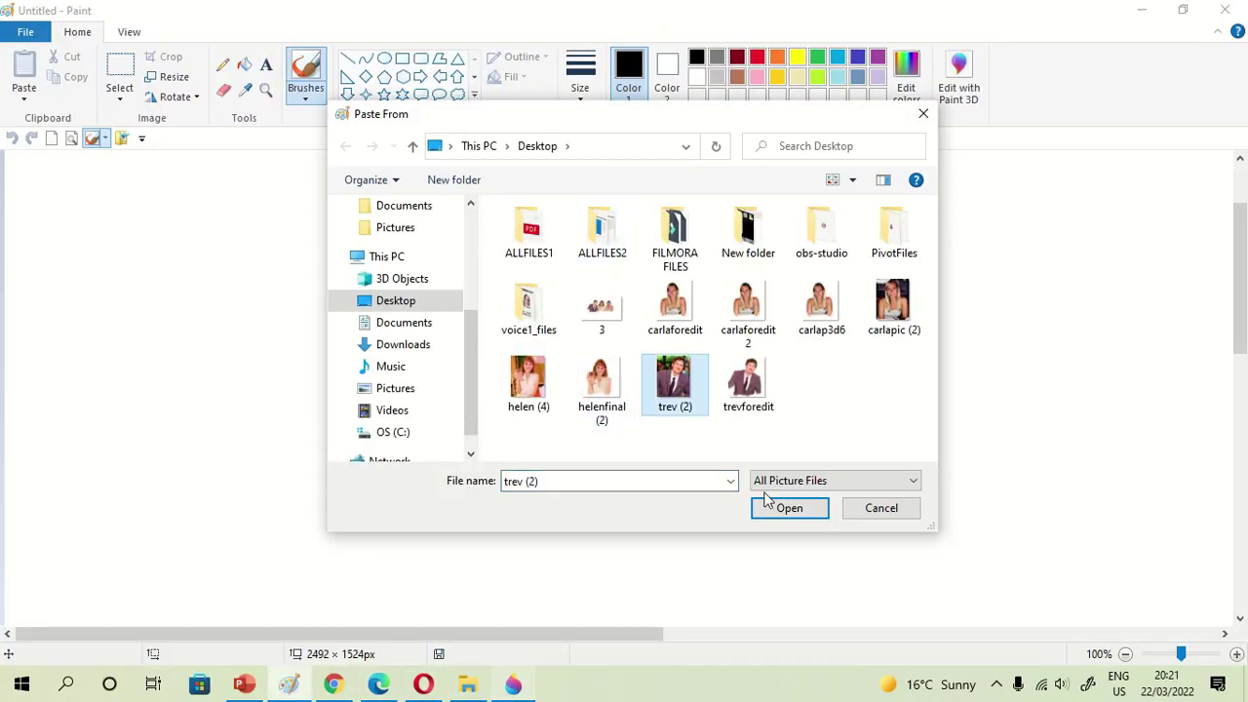
{"action": "left_click", "coordinate": [785, 509]}
- Paste the red-haired woman's original photo from the desktop and place it just right of the man's photo
{"action": "scroll", "coordinate": [357, 335], "scroll_direction": "down", "scroll_amount": 3}
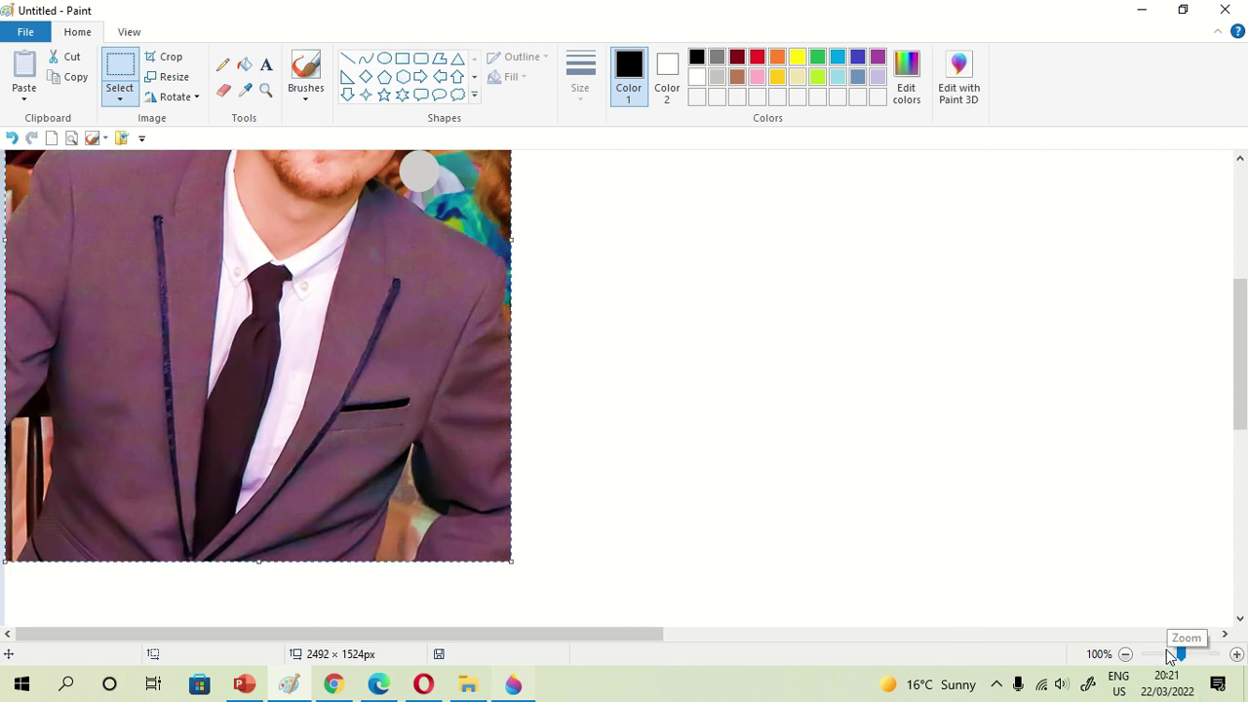
{"action": "left_click_drag", "start_coordinate": [1181, 654], "coordinate": [1163, 653]}
{"action": "left_click_drag", "start_coordinate": [1236, 315], "coordinate": [1236, 193]}
{"action": "left_click", "coordinate": [24, 97]}
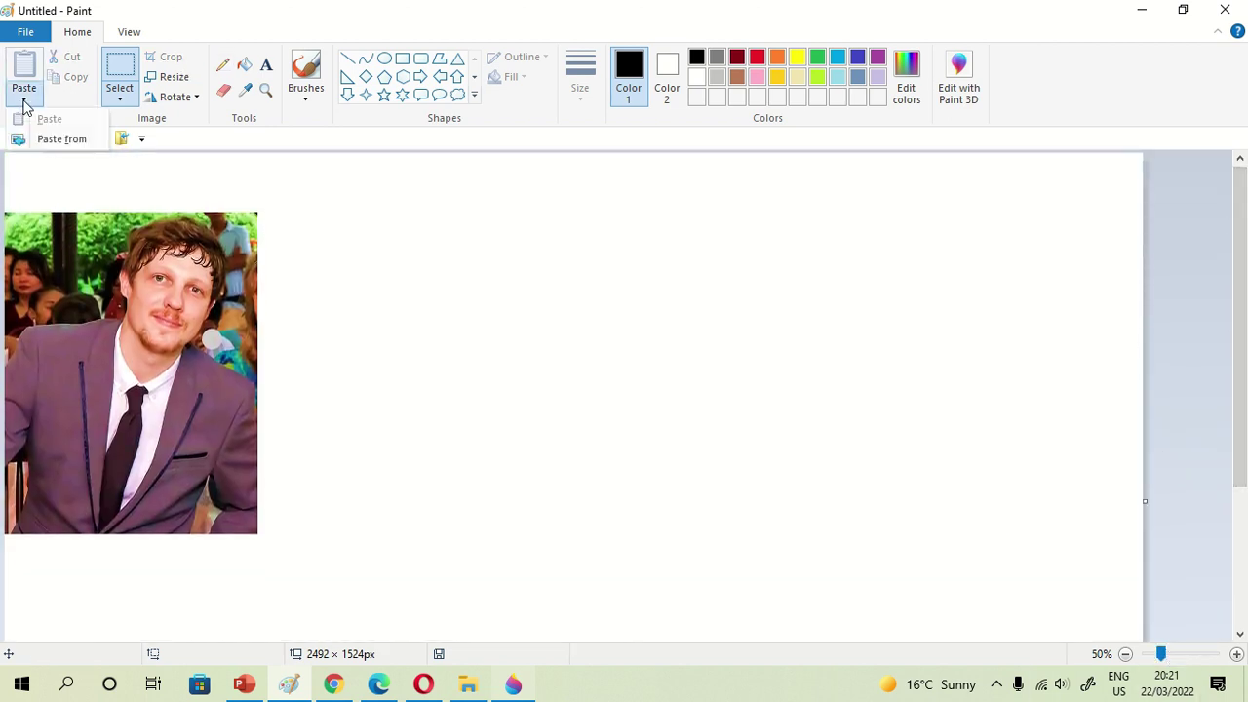
{"action": "left_click", "coordinate": [70, 137]}
{"action": "left_click", "coordinate": [534, 386]}
{"action": "left_click", "coordinate": [786, 508]}
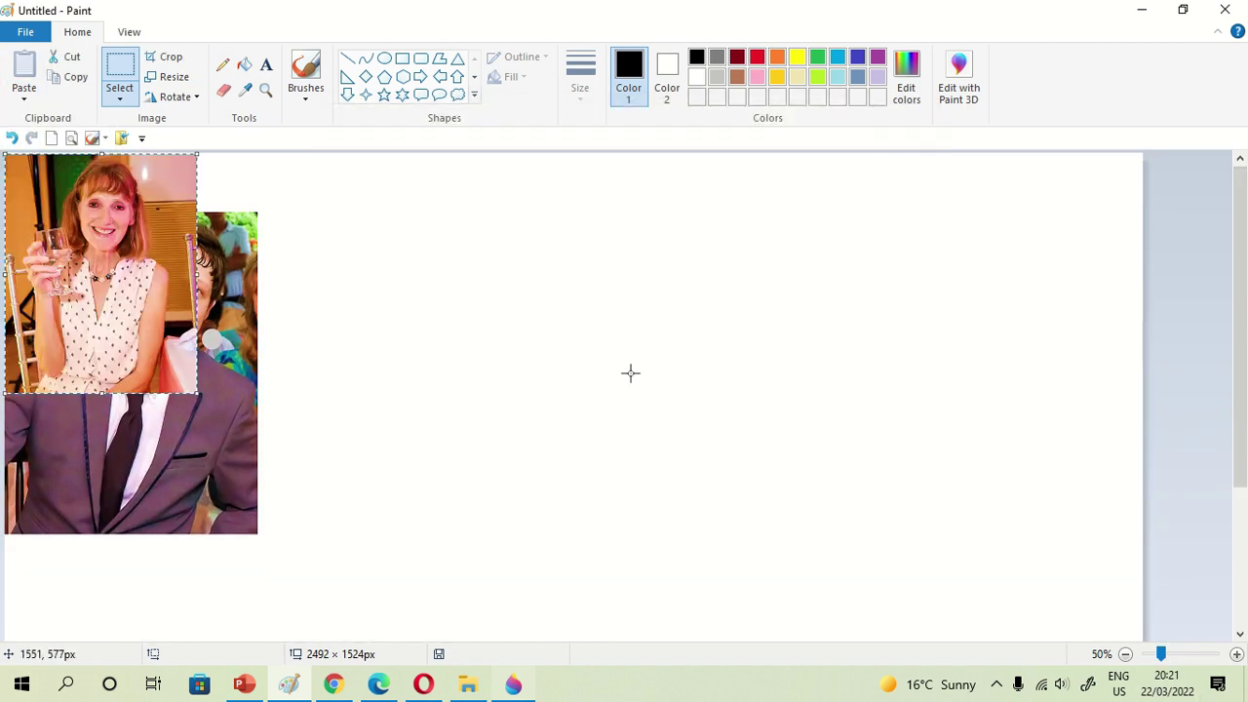
{"action": "left_click_drag", "start_coordinate": [118, 247], "coordinate": [383, 310]}
- Paste the blonde woman's original restaurant photo right of the other two and enlarge the canvas to 4424 × 2136 px
{"action": "left_click", "coordinate": [25, 99]}
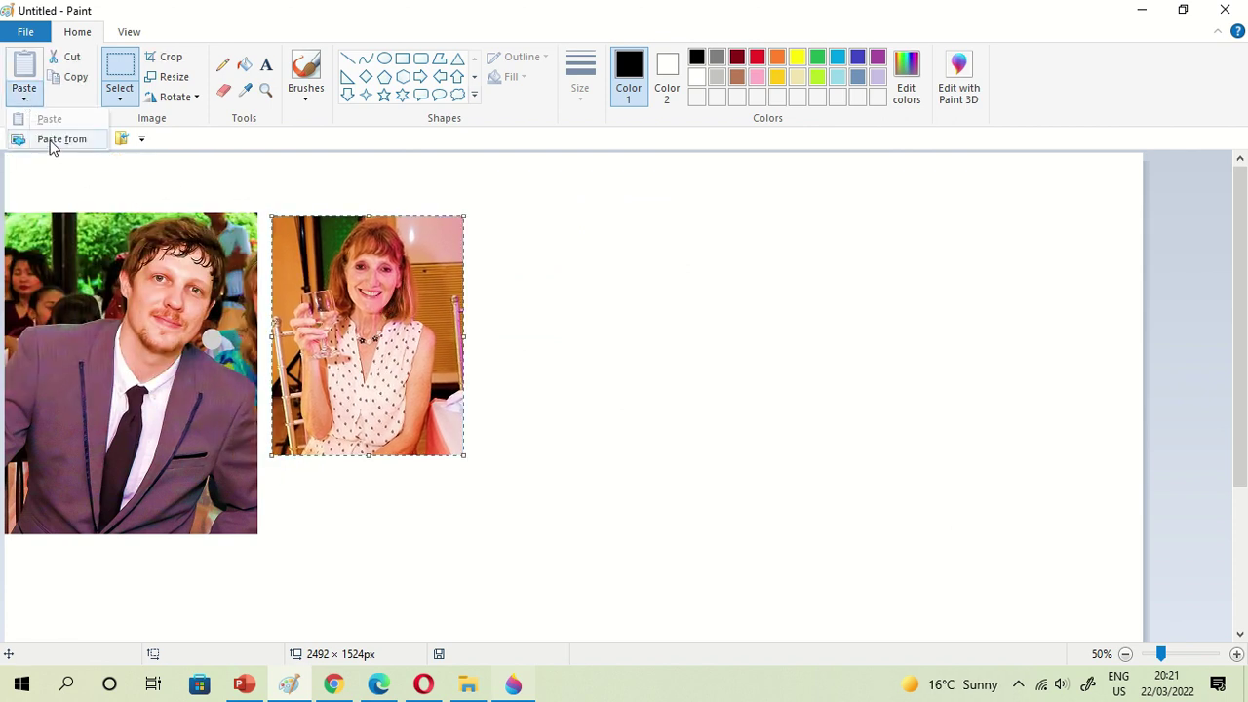
{"action": "left_click", "coordinate": [69, 138]}
{"action": "left_click", "coordinate": [893, 307]}
{"action": "left_click", "coordinate": [790, 506]}
{"action": "left_click_drag", "start_coordinate": [157, 261], "coordinate": [627, 317]}
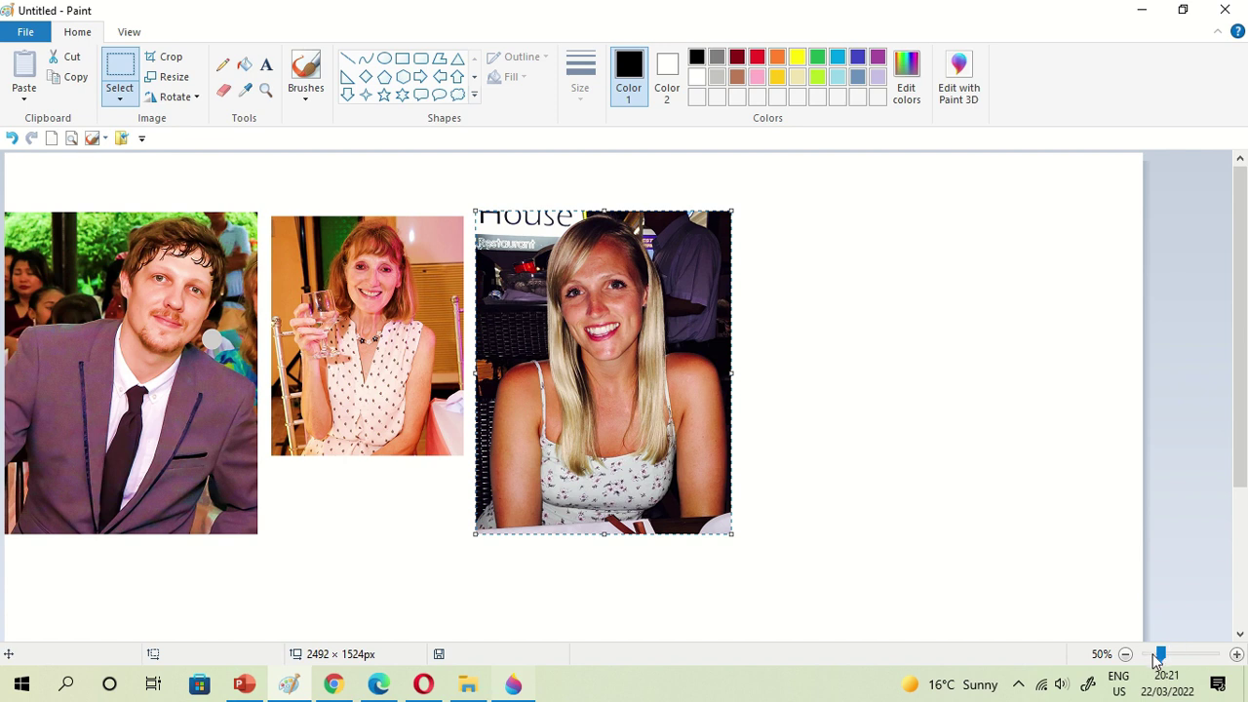
{"action": "left_click_drag", "start_coordinate": [1160, 654], "coordinate": [1150, 654]}
{"action": "left_click_drag", "start_coordinate": [575, 504], "coordinate": [1014, 642]}
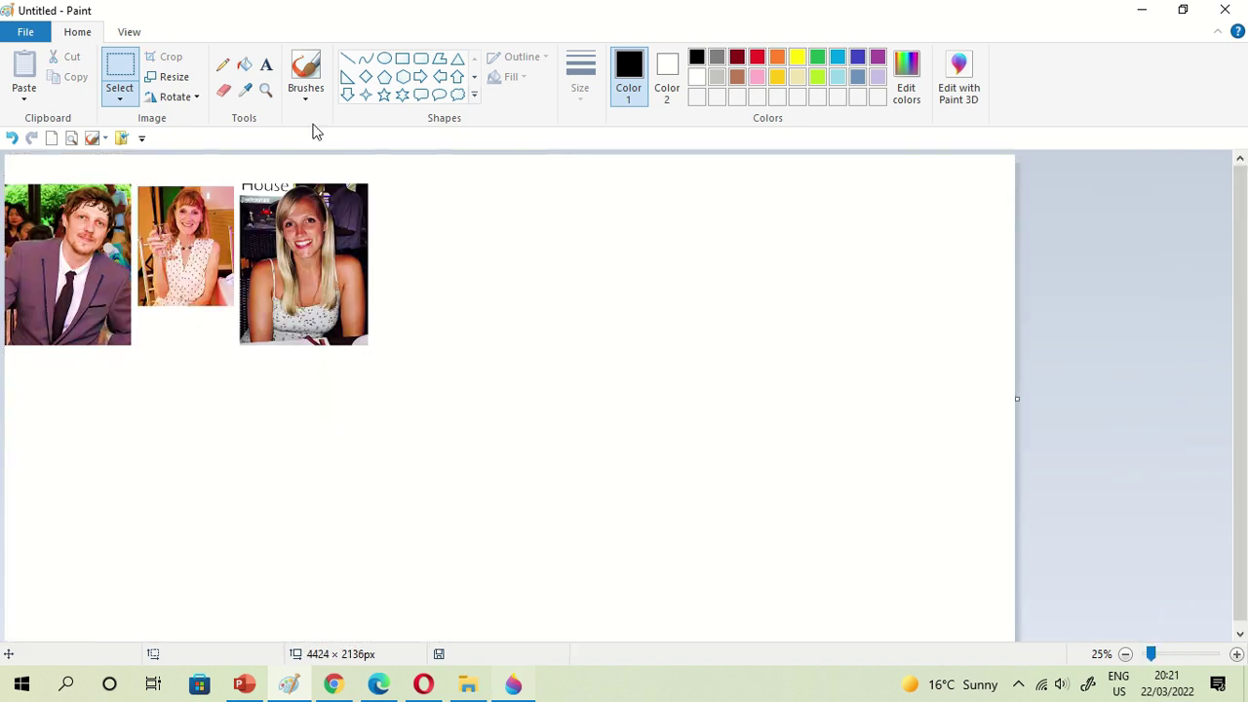
- Delete the picture file "3" from the desktop within the Paste From dialog, without pasting anything
{"action": "left_click", "coordinate": [25, 99]}
{"action": "left_click", "coordinate": [43, 142]}
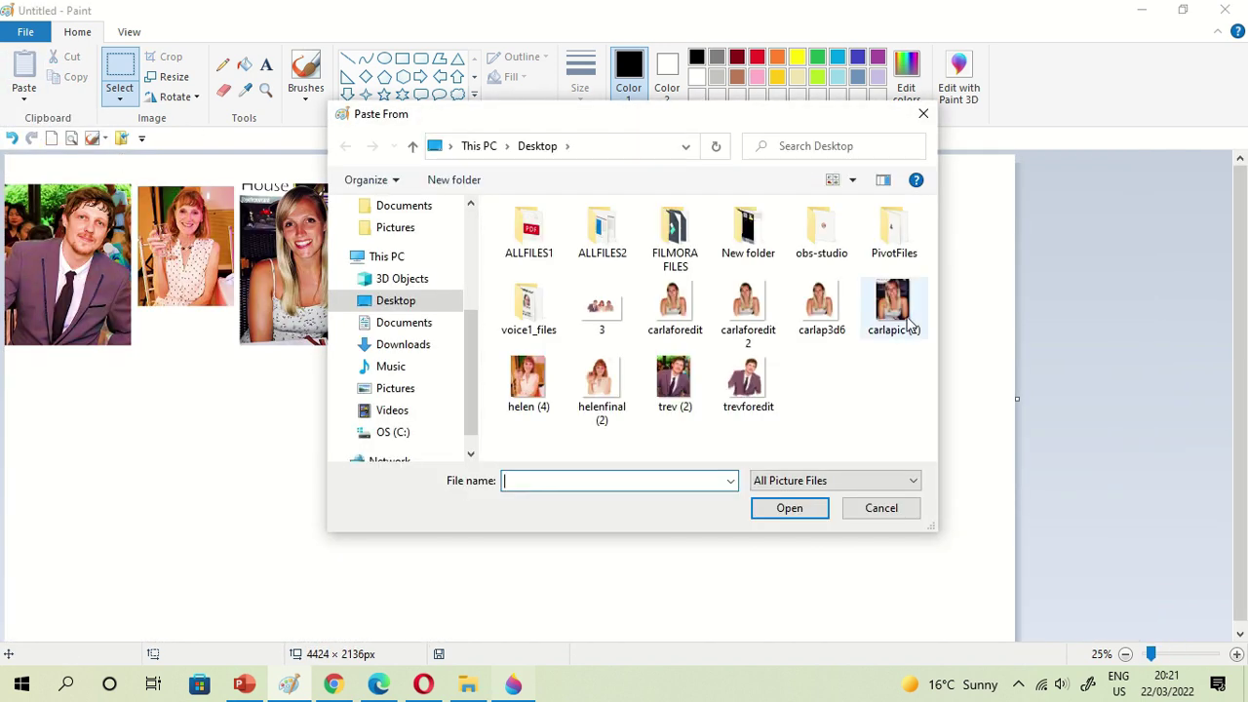
{"action": "left_click", "coordinate": [599, 307]}
{"action": "right_click", "coordinate": [601, 307]}
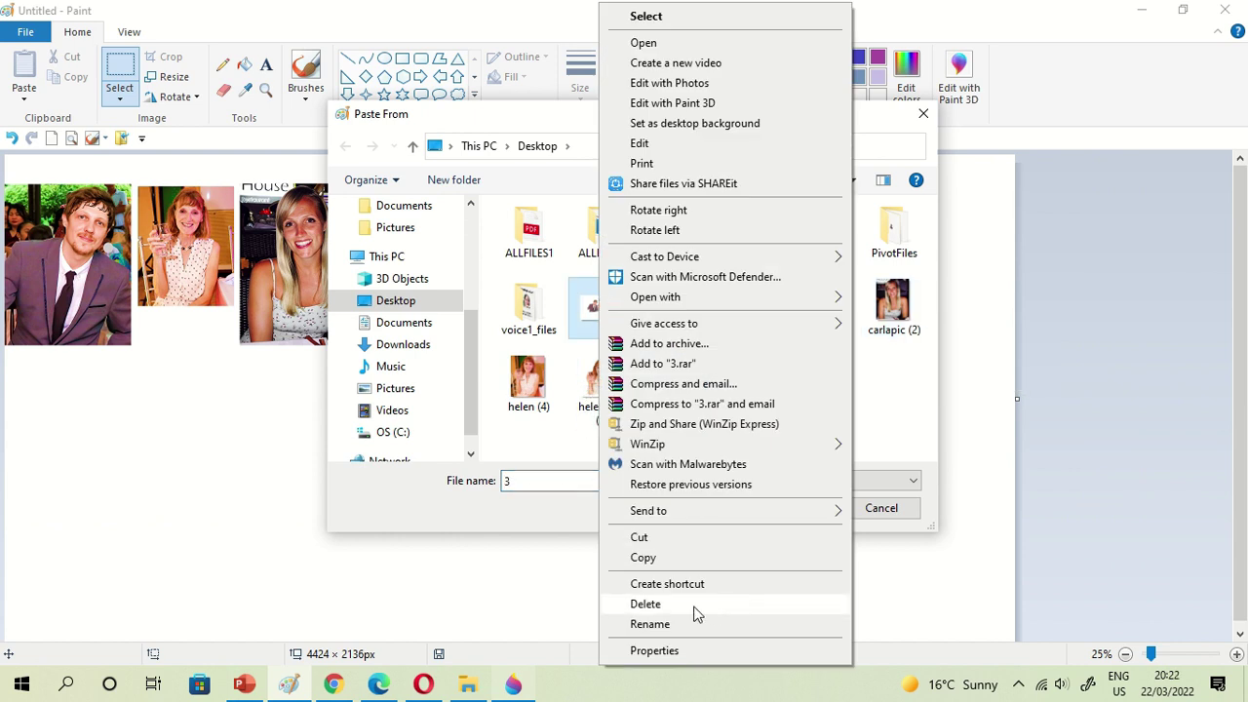
{"action": "left_click", "coordinate": [693, 606]}
{"action": "left_click", "coordinate": [923, 116]}
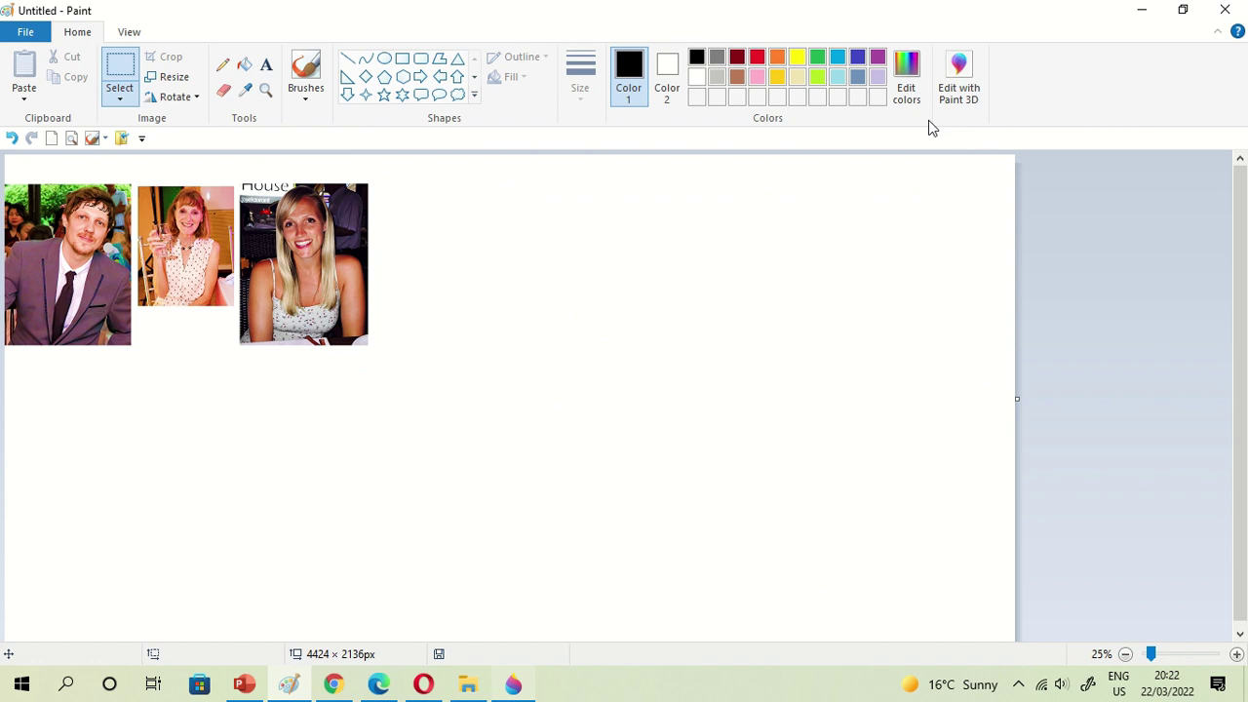
- Paste the suited man's cut-out from the desktop and place it in the blank area below the original photos
{"action": "left_click", "coordinate": [25, 99]}
{"action": "left_click", "coordinate": [57, 141]}
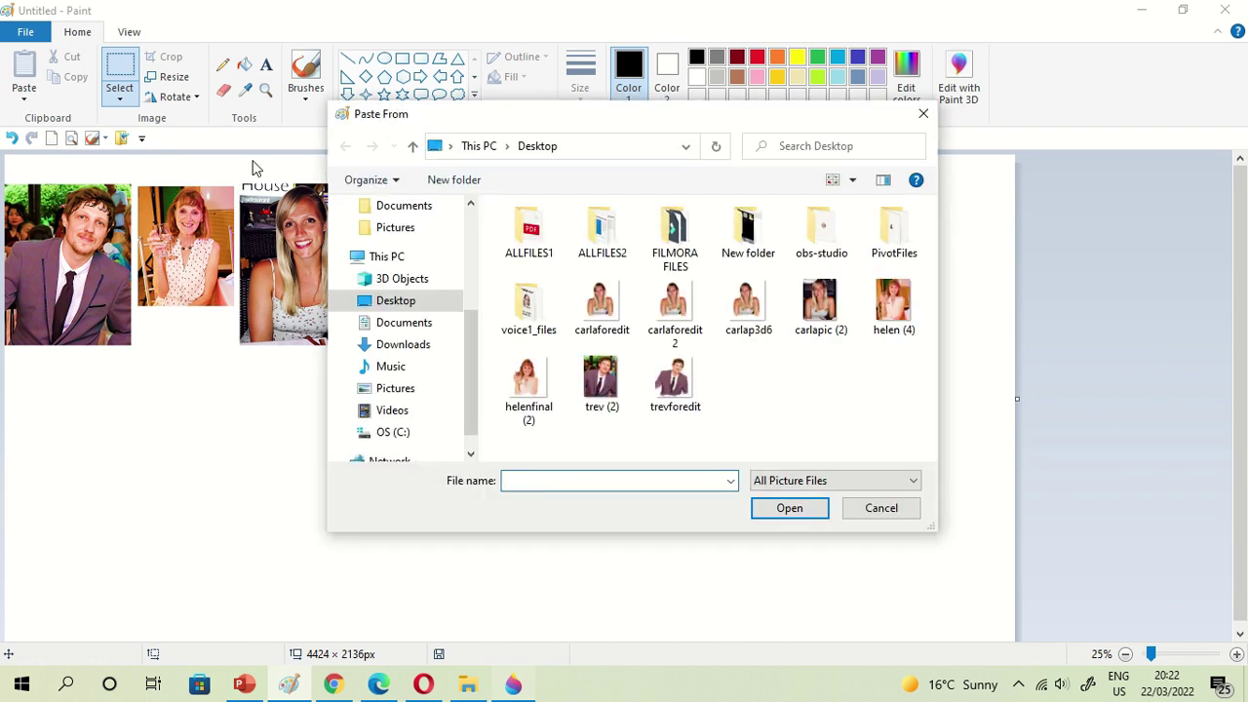
{"action": "left_click", "coordinate": [672, 385]}
{"action": "left_click", "coordinate": [785, 506]}
{"action": "left_click_drag", "start_coordinate": [82, 250], "coordinate": [528, 470]}
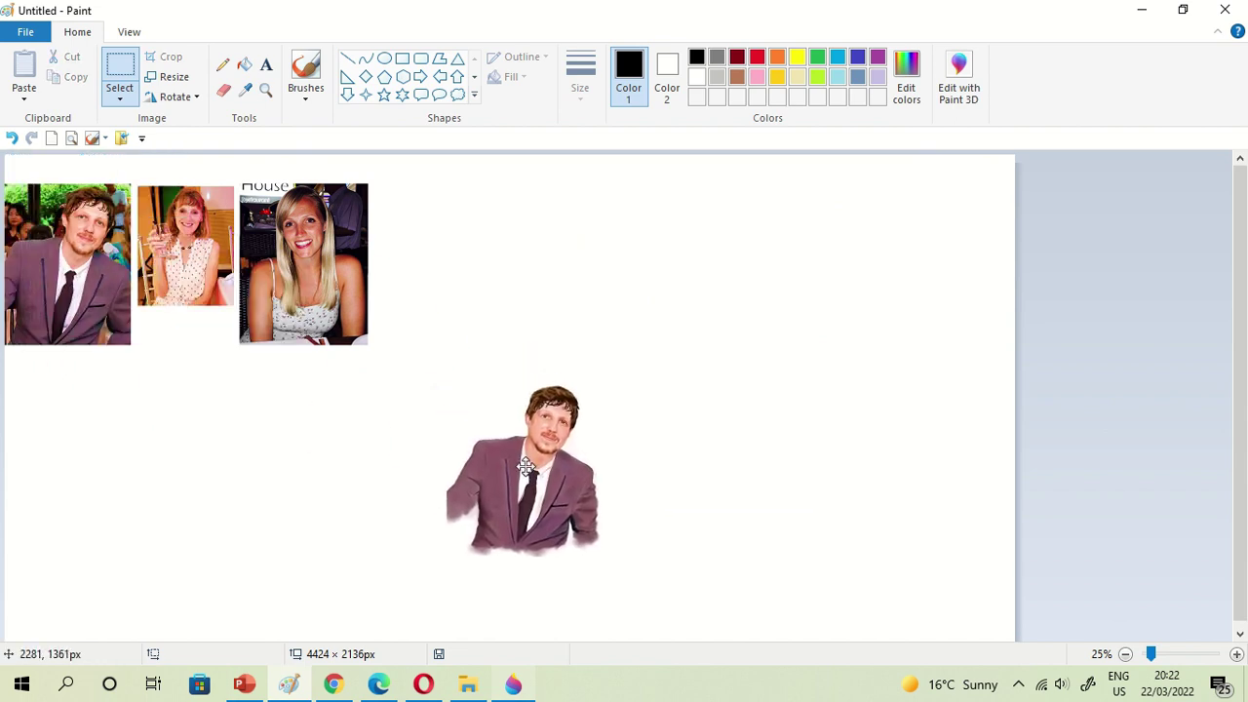
- Paste the red-haired woman's cut-out from the desktop and place it right of the man's cut-out
{"action": "left_click", "coordinate": [24, 103]}
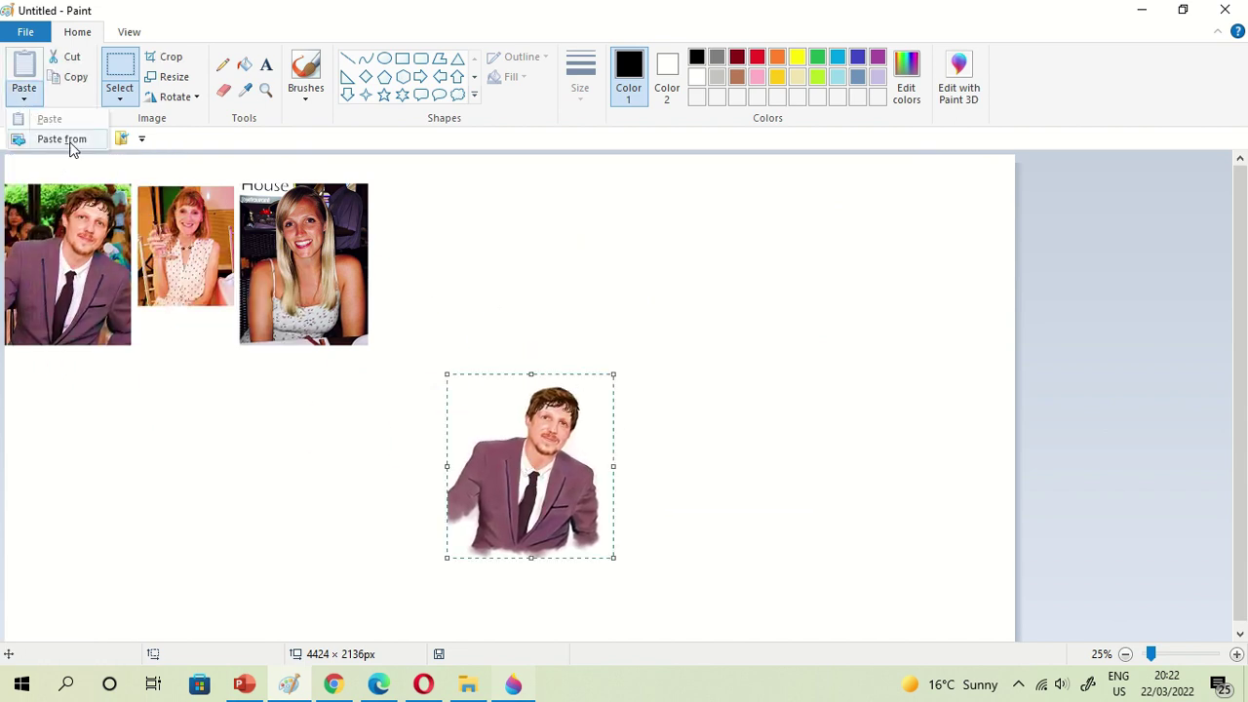
{"action": "left_click", "coordinate": [66, 137]}
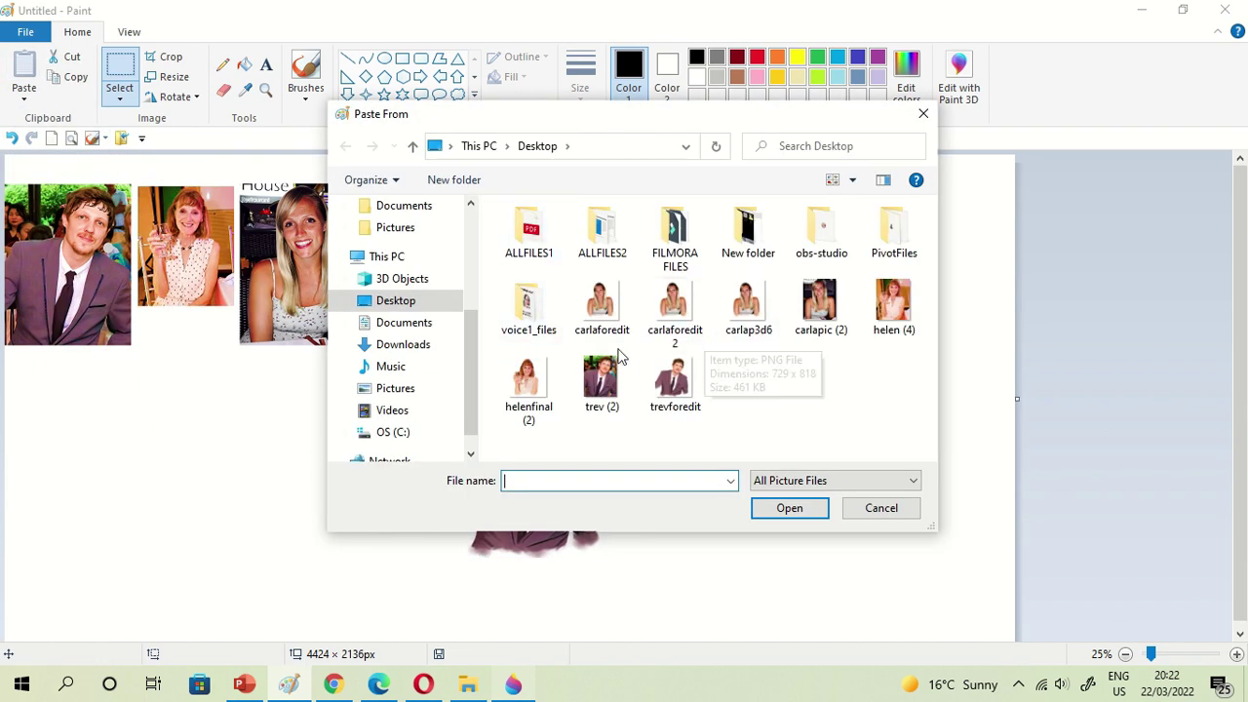
{"action": "left_click", "coordinate": [527, 385]}
{"action": "left_click", "coordinate": [789, 508]}
{"action": "left_click_drag", "start_coordinate": [137, 254], "coordinate": [729, 475]}
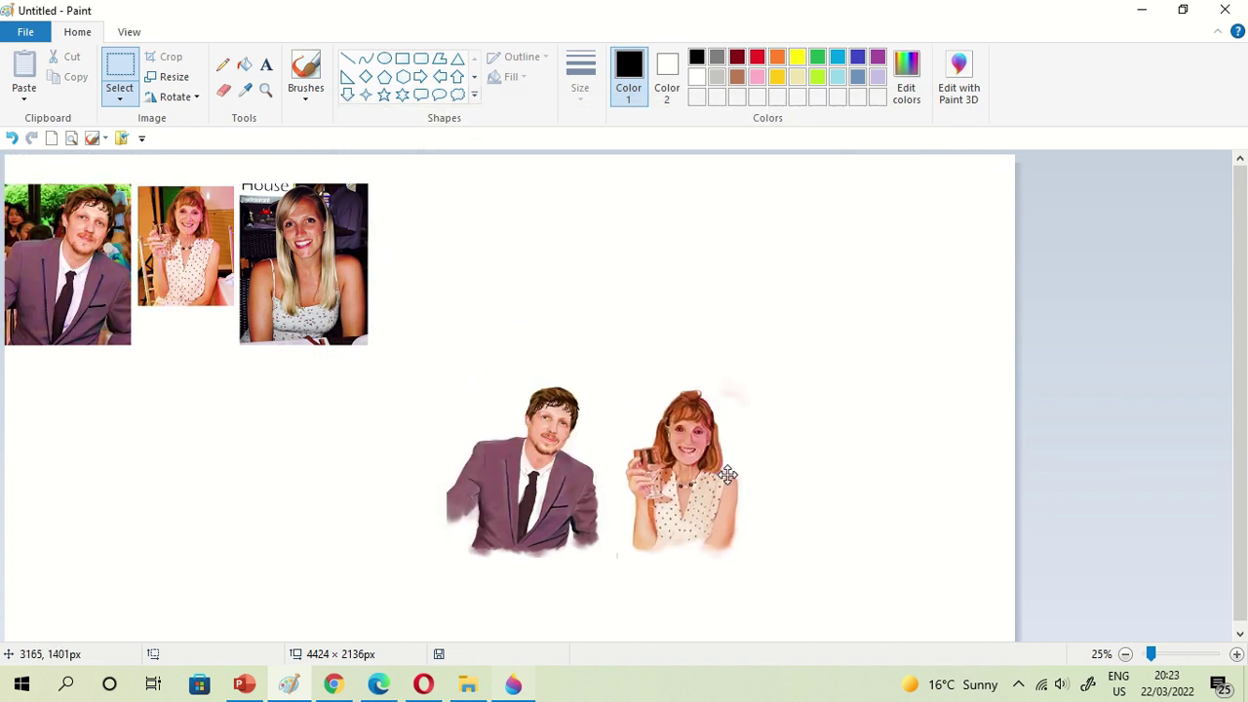
- Paste the blonde woman's cut-out from the file ending in "foredit2", place it right of the other two cut-outs and deselect it
{"action": "left_click", "coordinate": [25, 98]}
{"action": "left_click", "coordinate": [54, 140]}
{"action": "left_click", "coordinate": [671, 238]}
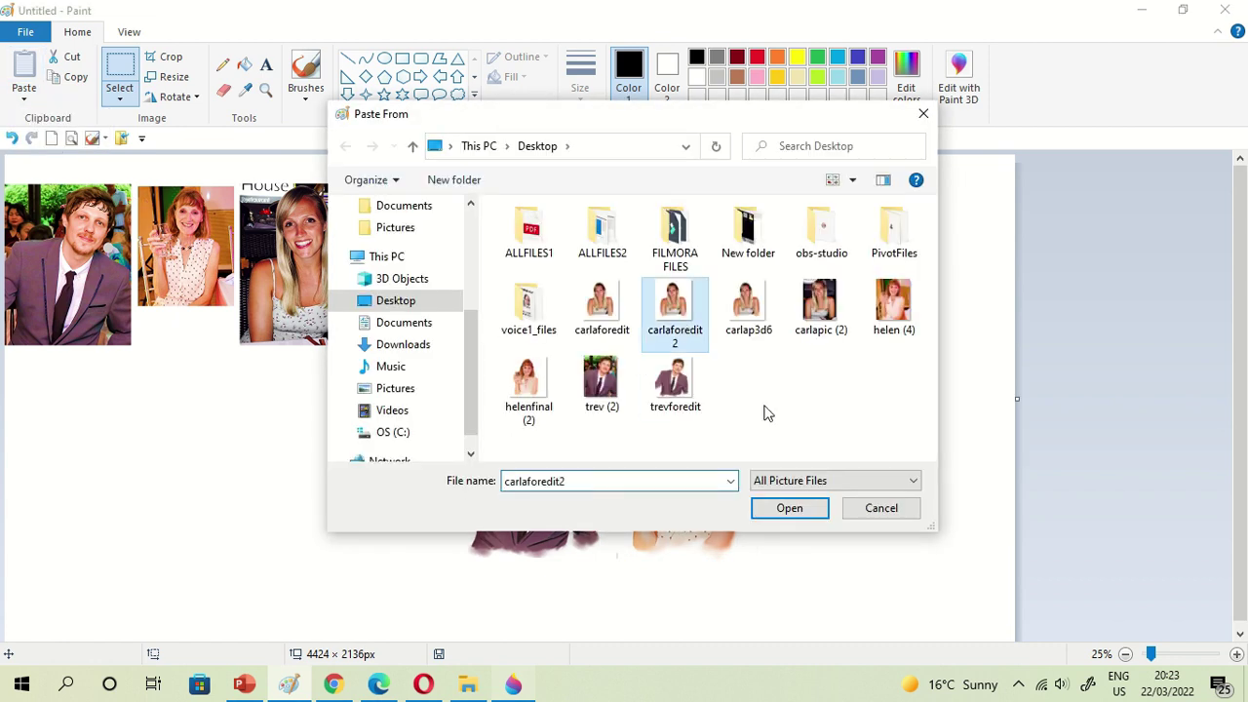
{"action": "left_click", "coordinate": [788, 507]}
{"action": "left_click_drag", "start_coordinate": [97, 234], "coordinate": [877, 443]}
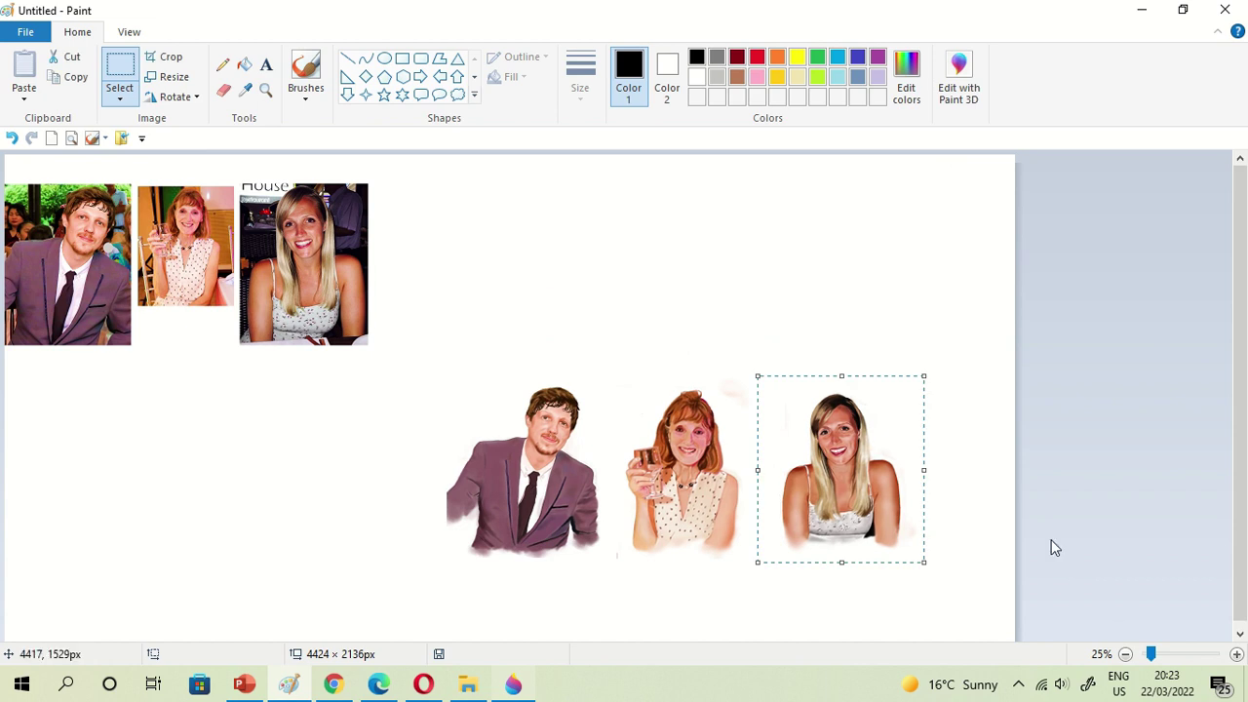
{"action": "left_click", "coordinate": [1131, 601]}
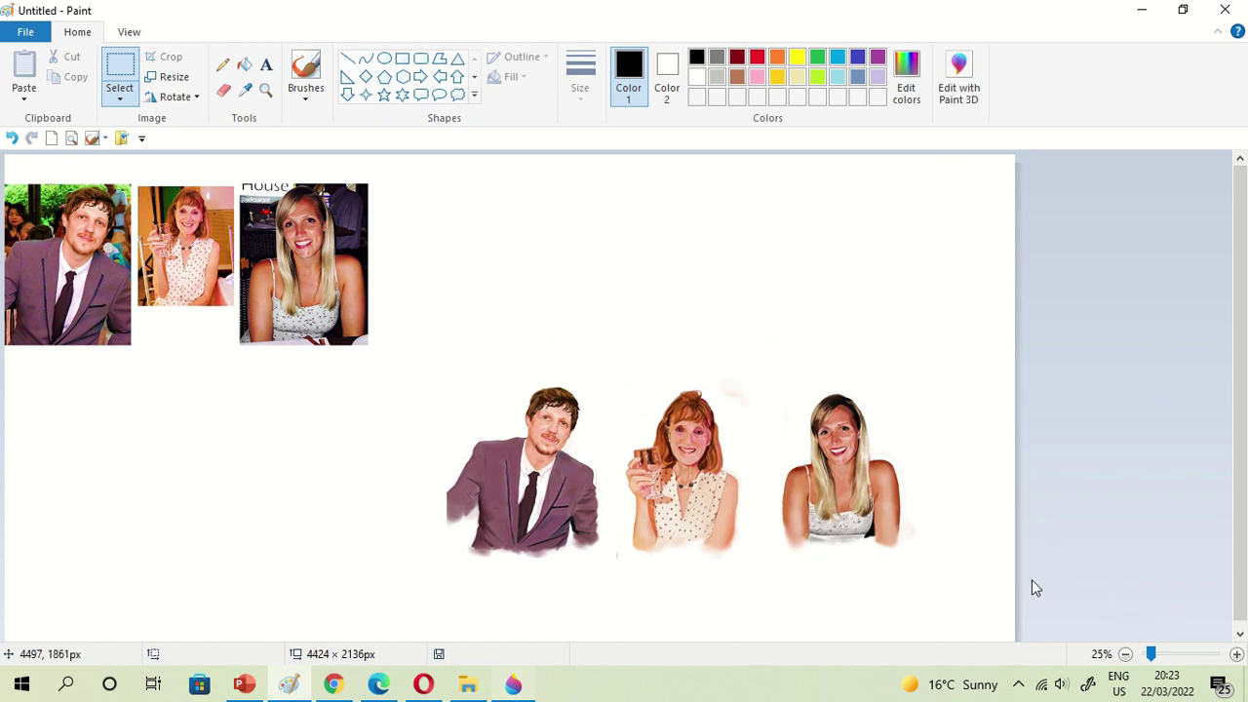
- Examine the three cut-out portraits up close
{"action": "left_click", "coordinate": [1163, 654]}
{"action": "left_click_drag", "start_coordinate": [731, 636], "coordinate": [1135, 638]}
{"action": "left_click_drag", "start_coordinate": [1245, 387], "coordinate": [1245, 585]}
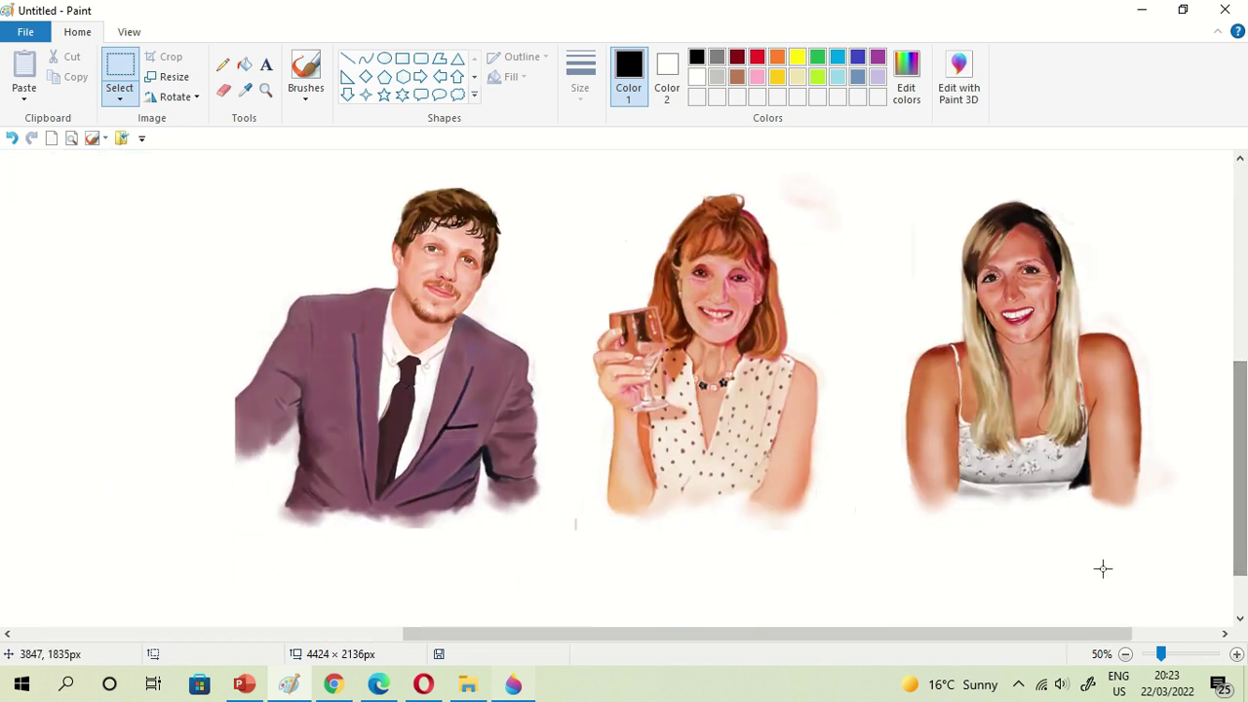
{"action": "scroll", "coordinate": [919, 393], "scroll_direction": "right", "scroll_amount": 3}
{"action": "scroll", "coordinate": [724, 587], "scroll_direction": "up", "scroll_amount": 3}
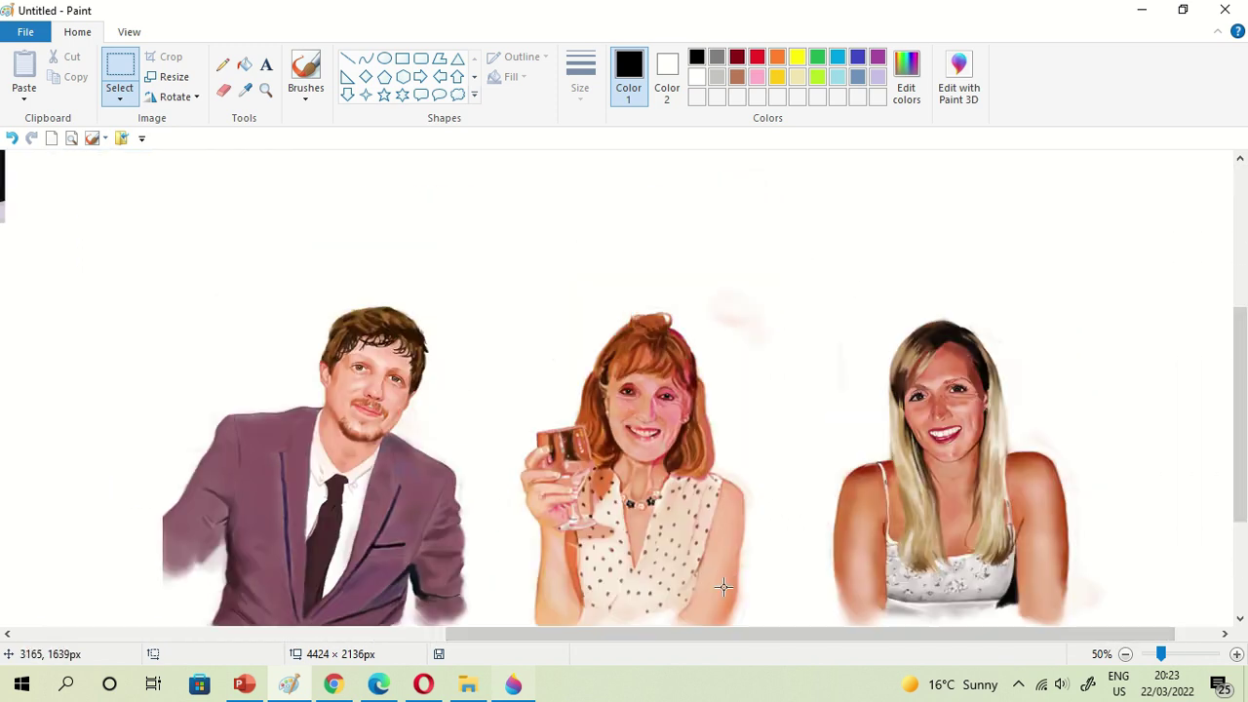
{"action": "scroll", "coordinate": [1073, 433], "scroll_direction": "down", "scroll_amount": 3}
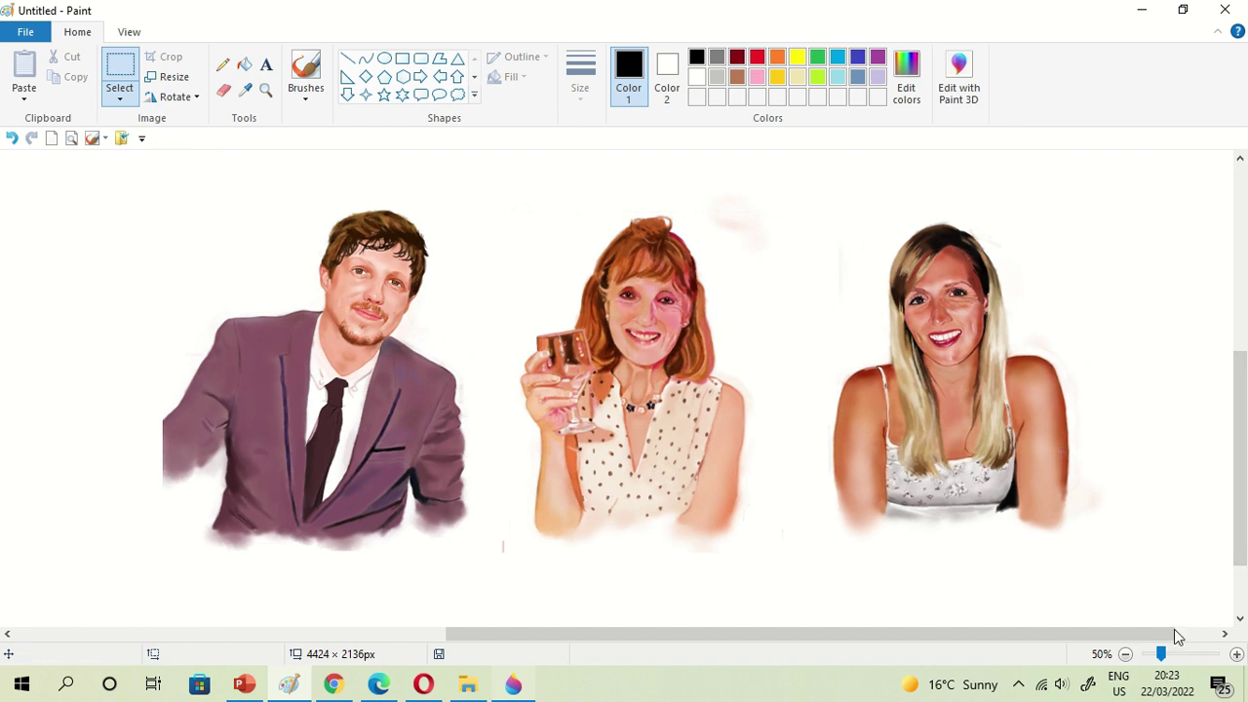
{"action": "left_click_drag", "start_coordinate": [1160, 653], "coordinate": [1153, 655]}
{"action": "left_click_drag", "start_coordinate": [663, 362], "coordinate": [626, 443]}
{"action": "left_click", "coordinate": [12, 138]}
{"action": "left_click", "coordinate": [32, 139]}
{"action": "left_click", "coordinate": [120, 102]}
{"action": "left_click", "coordinate": [152, 203]}
- Select the red-haired woman's cut-out with a rectangular selection and move it straight up, above the gap between the other two
{"action": "left_click", "coordinate": [123, 103]}
{"action": "left_click", "coordinate": [151, 141]}
{"action": "left_click_drag", "start_coordinate": [616, 363], "coordinate": [697, 366]}
{"action": "left_click_drag", "start_coordinate": [763, 551], "coordinate": [762, 560]}
{"action": "left_click_drag", "start_coordinate": [710, 481], "coordinate": [697, 253]}
{"action": "left_click", "coordinate": [821, 393]}
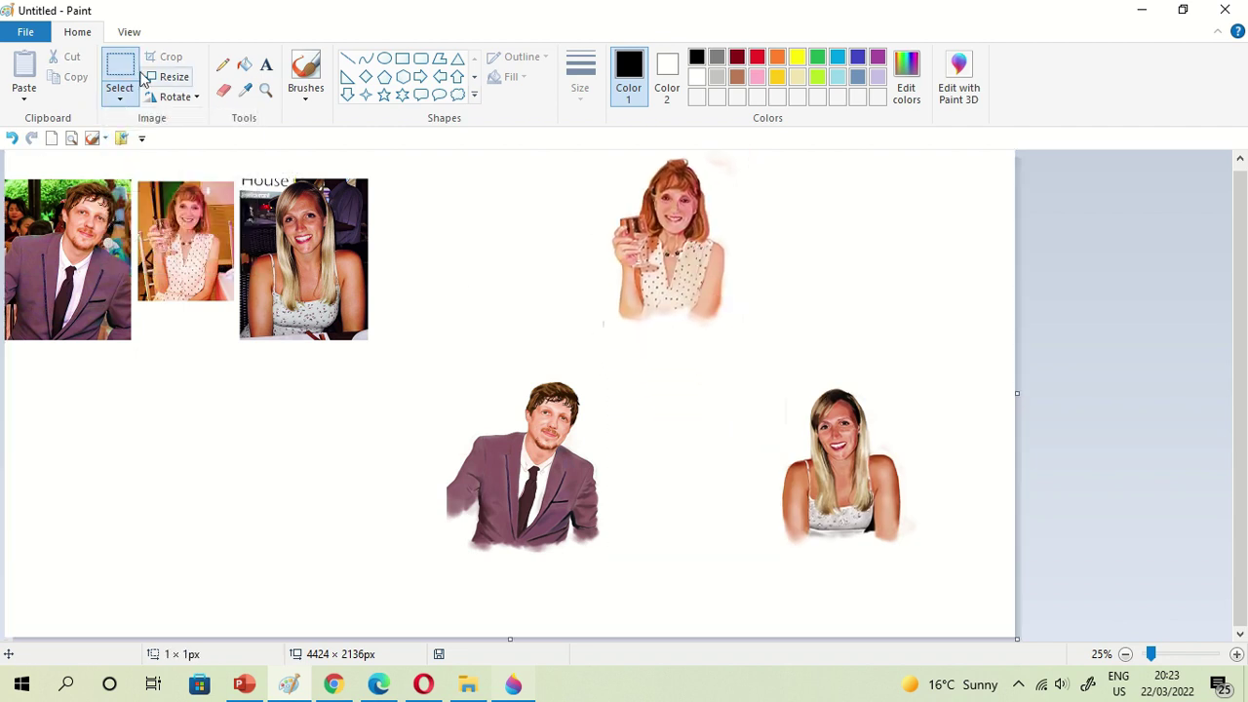
- Select the blonde woman's cut-out with a rectangular selection and move it left, closer to the man's cut-out
{"action": "left_click", "coordinate": [119, 99]}
{"action": "left_click", "coordinate": [156, 142]}
{"action": "left_click_drag", "start_coordinate": [775, 381], "coordinate": [916, 478]}
{"action": "left_click_drag", "start_coordinate": [917, 552], "coordinate": [916, 553]}
{"action": "left_click_drag", "start_coordinate": [872, 475], "coordinate": [797, 471]}
{"action": "left_click", "coordinate": [806, 231]}
{"action": "scroll", "coordinate": [1224, 474], "scroll_direction": "up", "scroll_amount": 1}
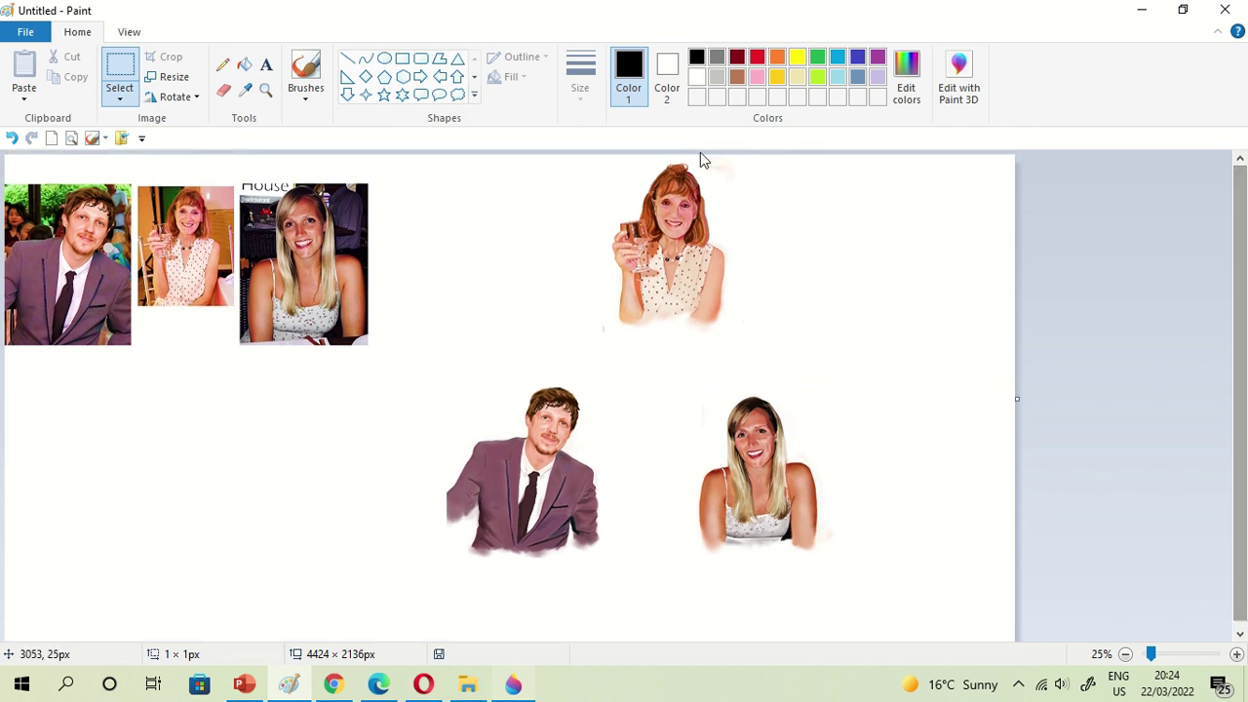
- Outline the red-haired woman's cut-out with a free-form selection and move it down between the man and the blonde woman
{"action": "left_click_drag", "start_coordinate": [1153, 654], "coordinate": [1180, 654]}
{"action": "left_click_drag", "start_coordinate": [390, 634], "coordinate": [997, 665]}
{"action": "left_click", "coordinate": [1152, 656]}
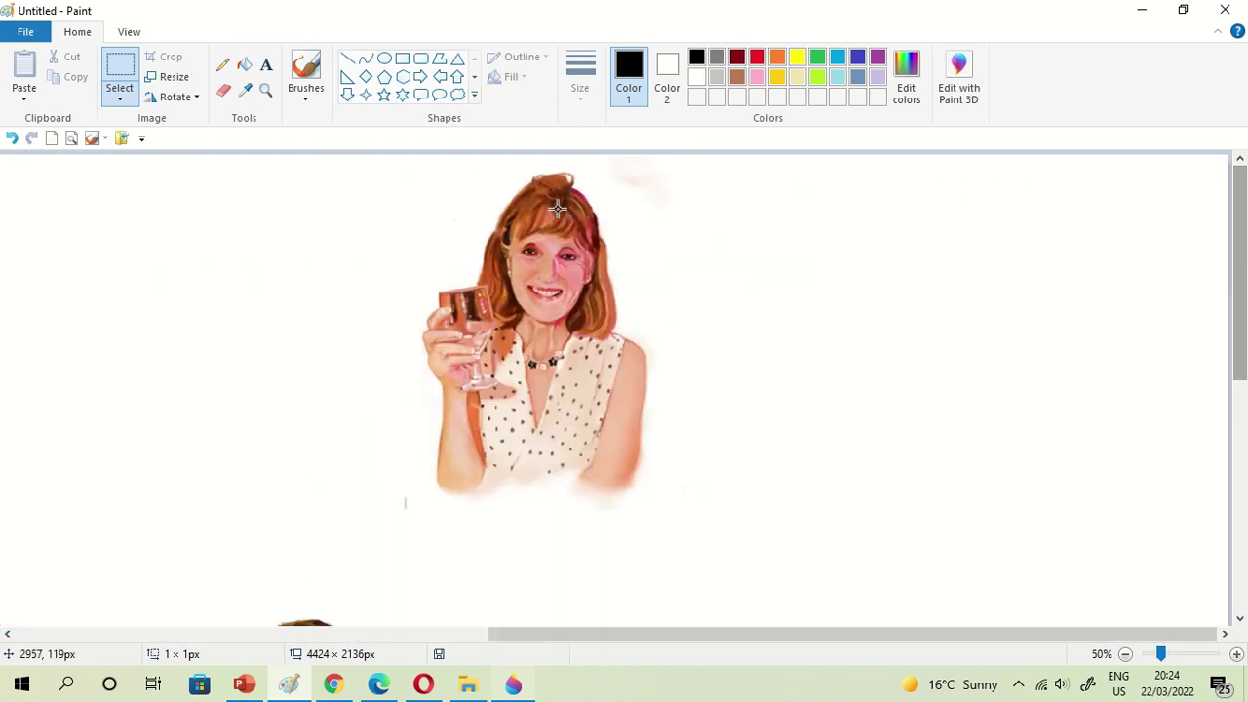
{"action": "left_click_drag", "start_coordinate": [1160, 653], "coordinate": [1150, 655]}
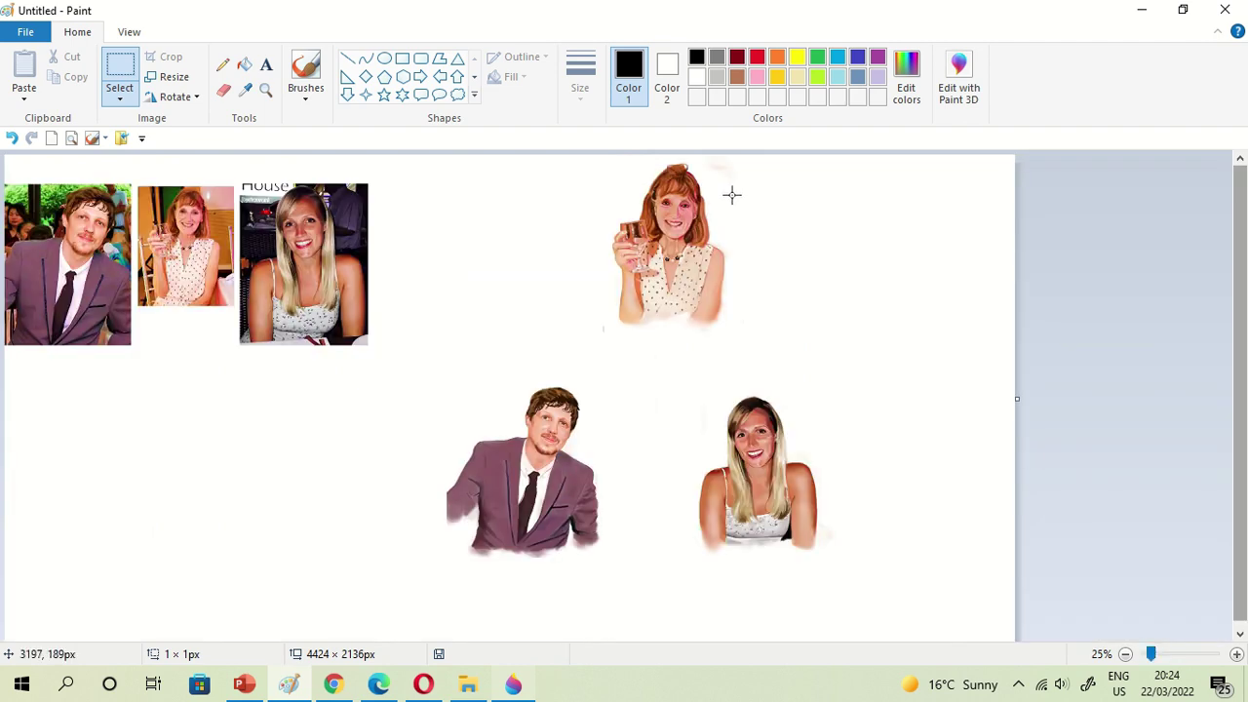
{"action": "left_click_drag", "start_coordinate": [655, 168], "coordinate": [654, 170]}
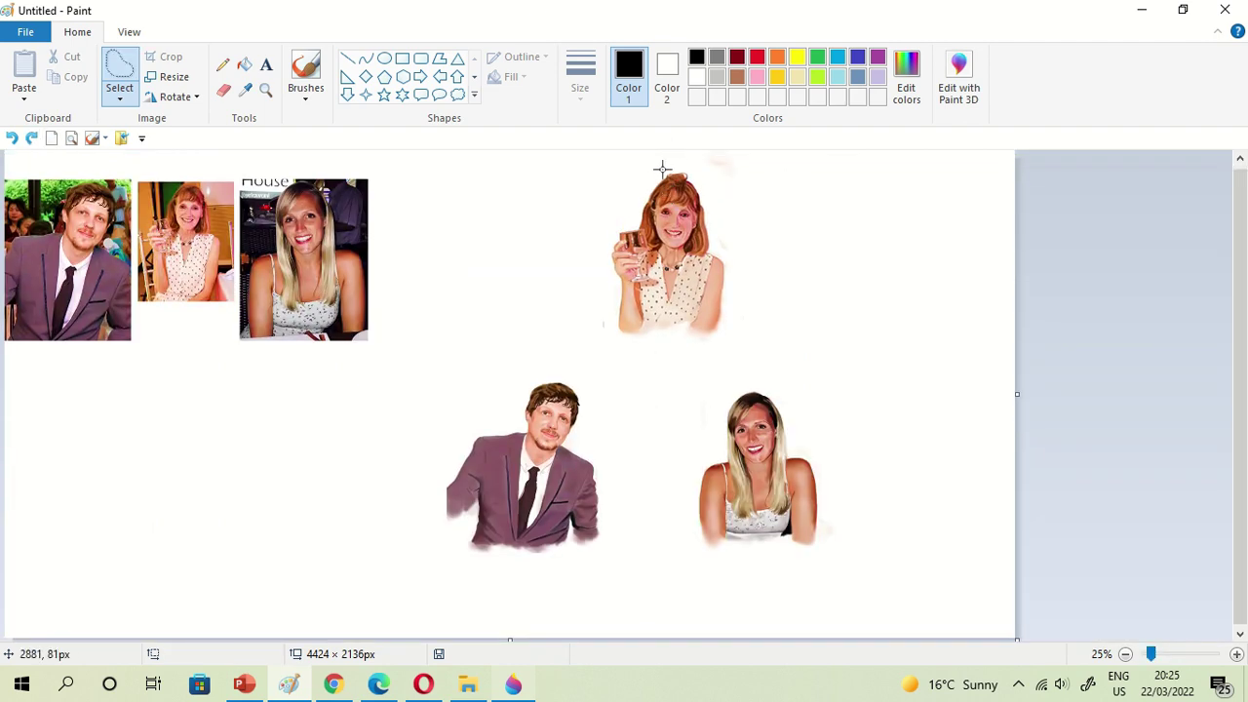
{"action": "left_click_drag", "start_coordinate": [662, 169], "coordinate": [634, 220]}
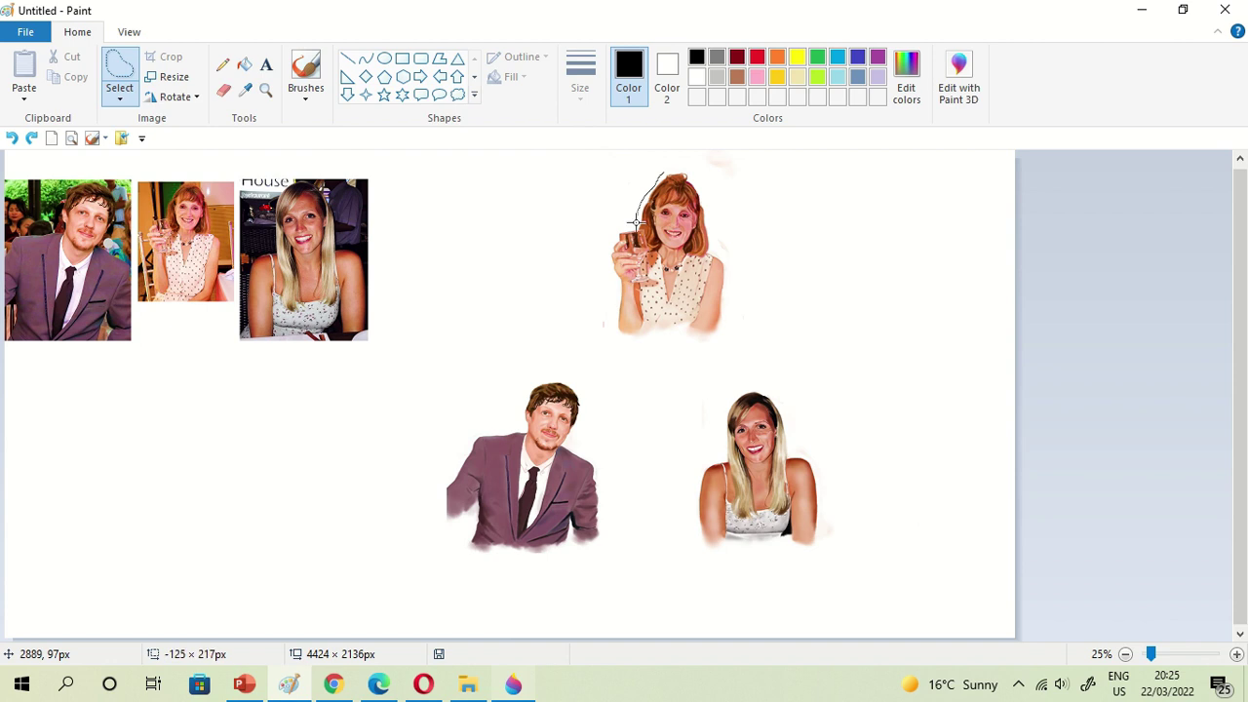
{"action": "left_click_drag", "start_coordinate": [615, 327], "coordinate": [709, 340]}
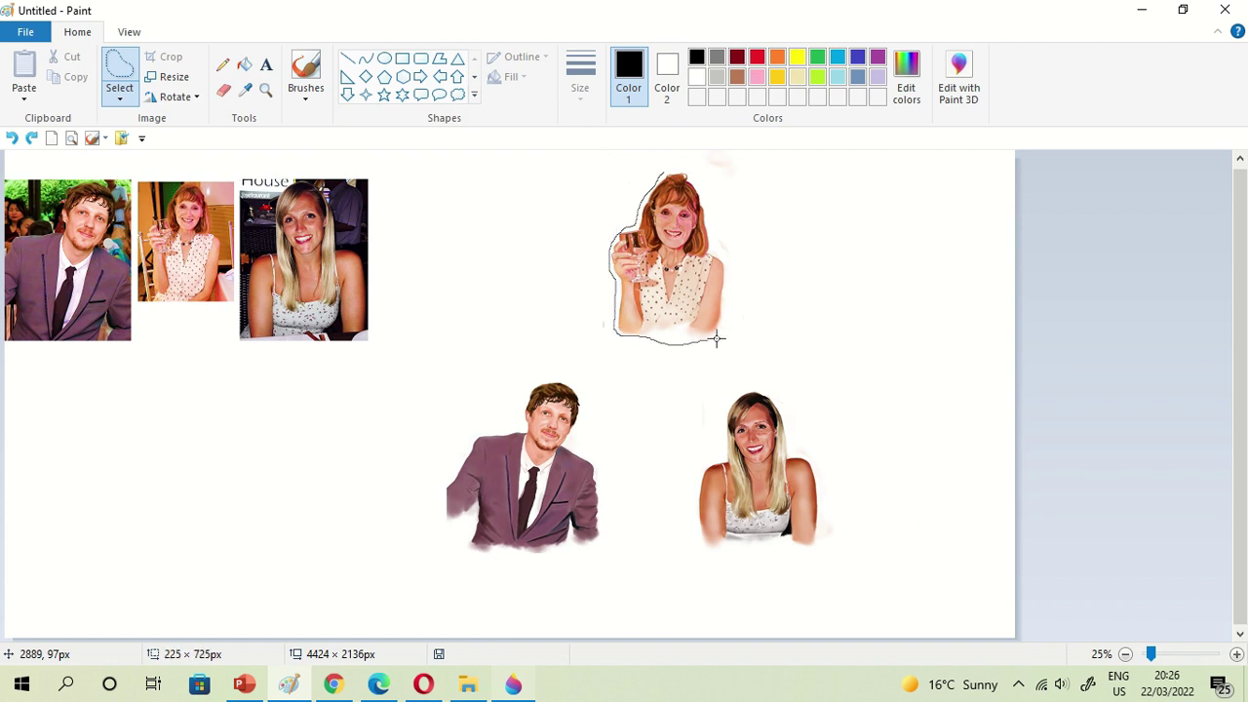
{"action": "left_click_drag", "start_coordinate": [714, 232], "coordinate": [667, 455]}
{"action": "left_click", "coordinate": [1169, 654]}
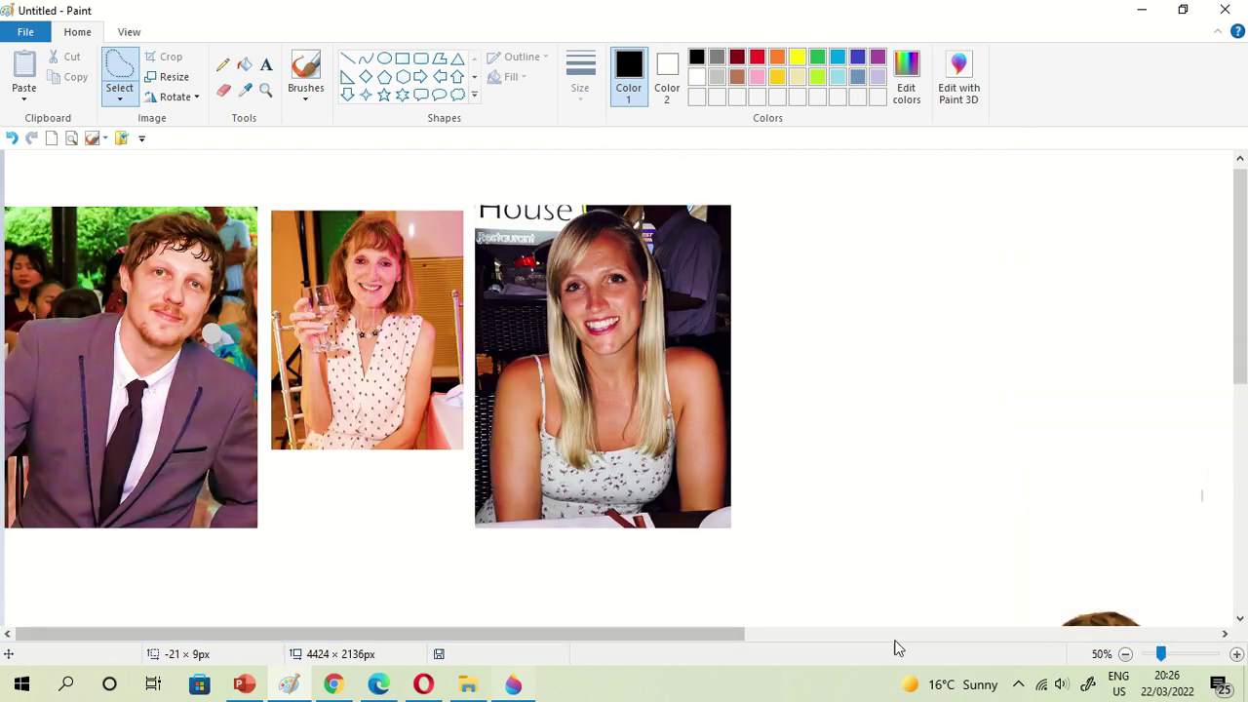
{"action": "left_click_drag", "start_coordinate": [739, 632], "coordinate": [924, 627]}
{"action": "left_click_drag", "start_coordinate": [1240, 275], "coordinate": [1240, 452]}
{"action": "left_click_drag", "start_coordinate": [755, 634], "coordinate": [992, 648]}
{"action": "mouse_move", "coordinate": [806, 226]}
{"action": "left_mouse_down"}
{"action": "mouse_move", "coordinate": [758, 255]}
{"action": "mouse_move", "coordinate": [709, 396]}
{"action": "left_mouse_up"}
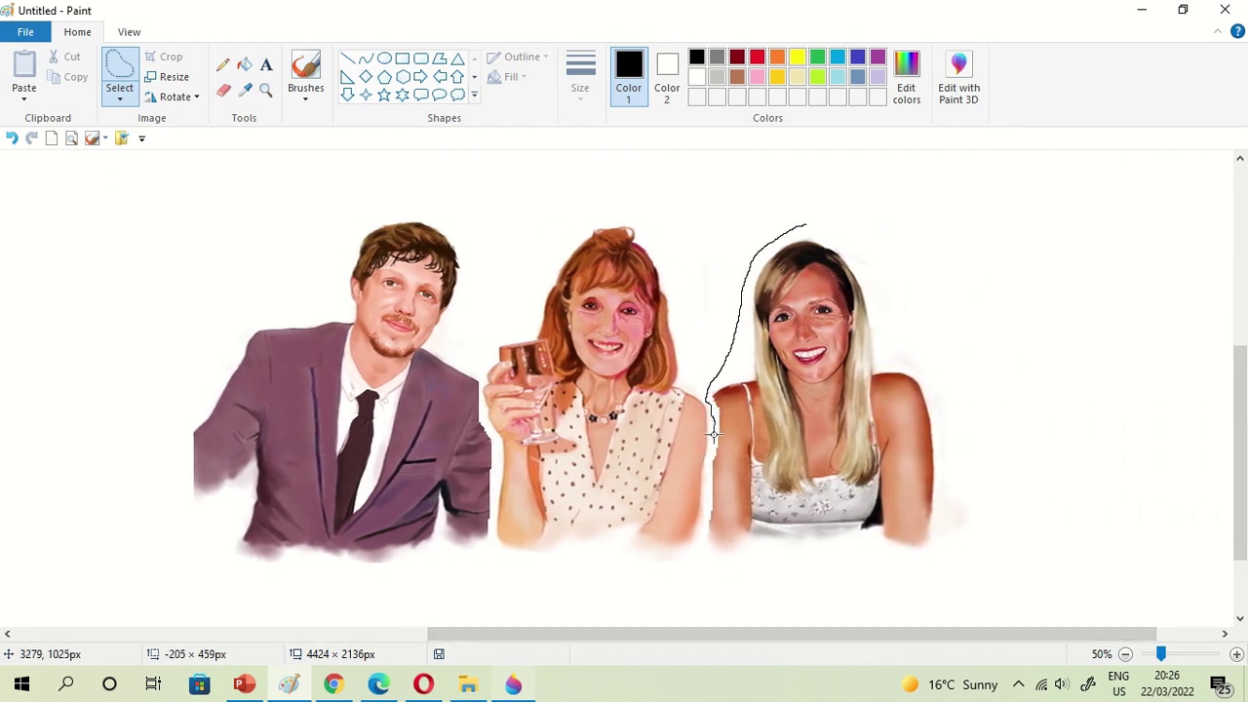
{"action": "left_click", "coordinate": [702, 178]}
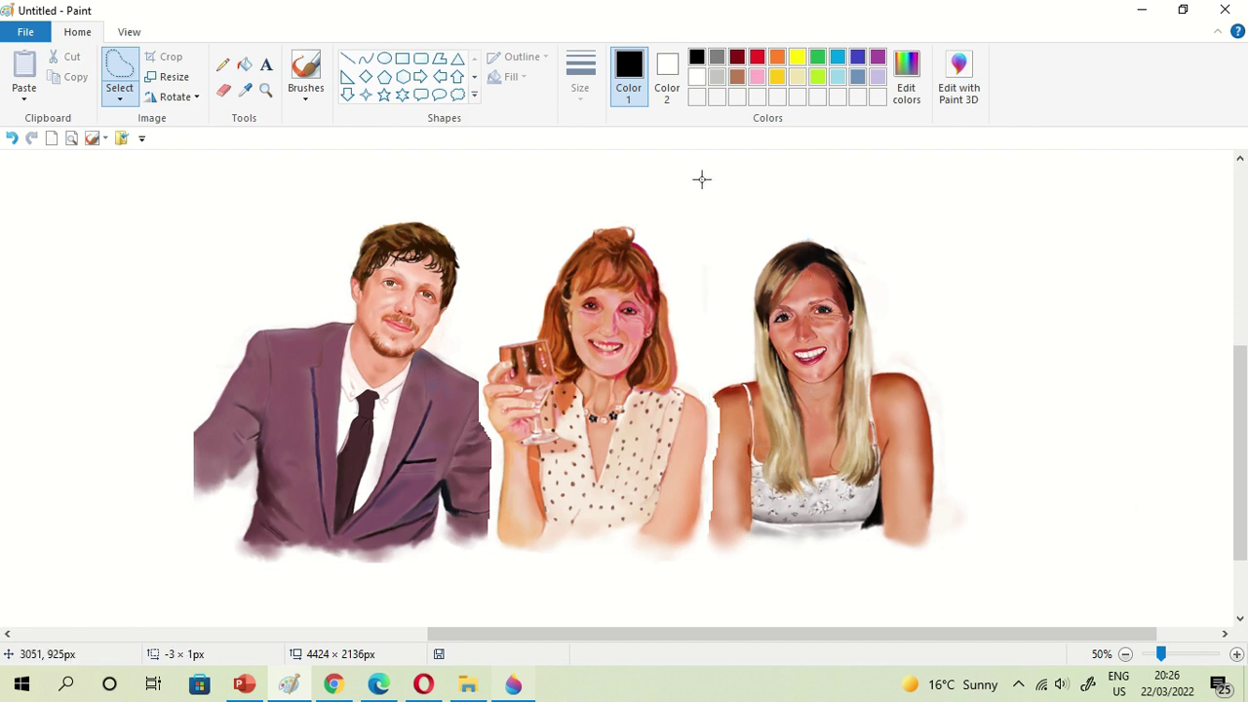
- Outline the blonde woman's cut-out with a free-form selection, shift it slightly left toward the middle woman and deselect it
{"action": "left_click", "coordinate": [118, 101]}
{"action": "left_click", "coordinate": [139, 159]}
{"action": "left_click", "coordinate": [121, 98]}
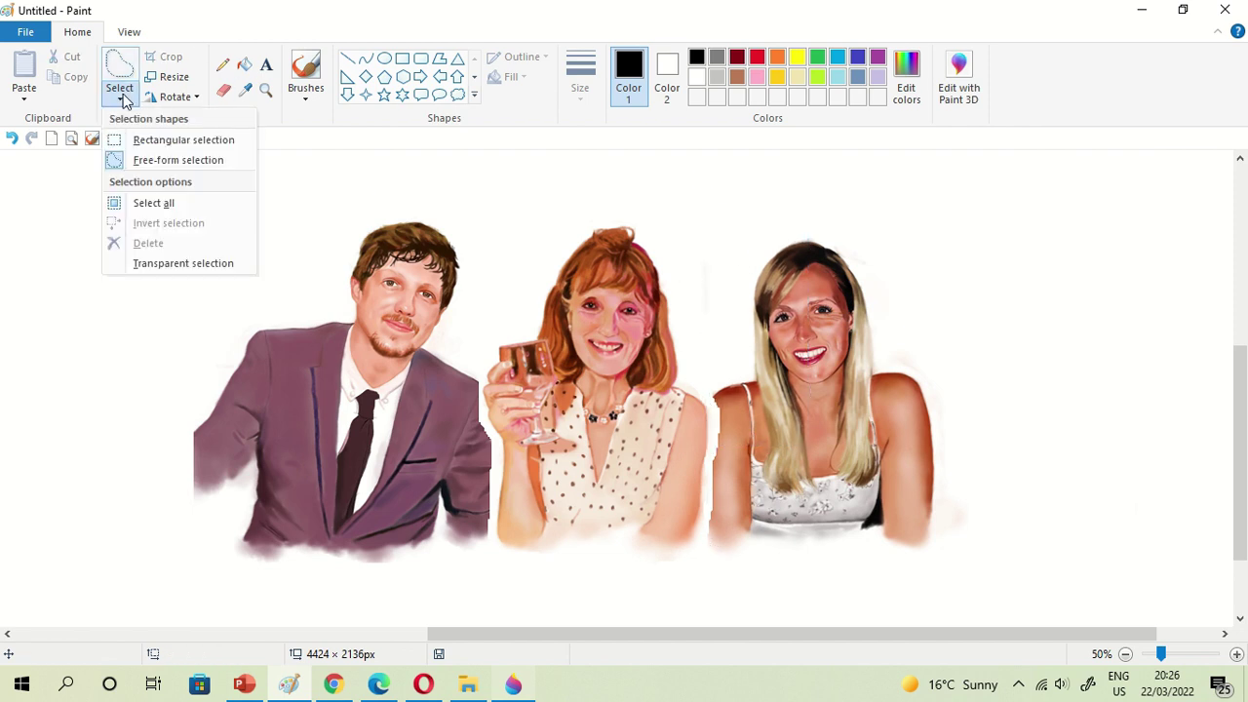
{"action": "left_click", "coordinate": [159, 162]}
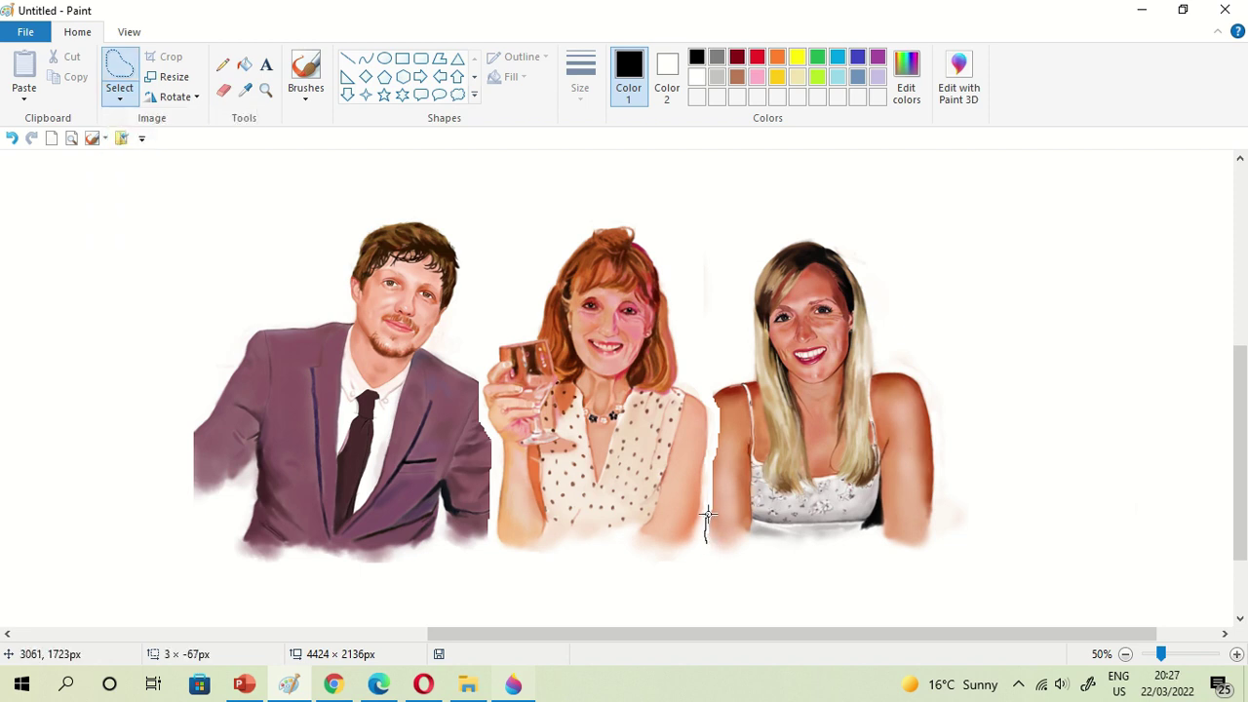
{"action": "left_click_drag", "start_coordinate": [711, 444], "coordinate": [730, 376]}
{"action": "mouse_move", "coordinate": [745, 286]}
{"action": "left_mouse_down"}
{"action": "mouse_move", "coordinate": [874, 242]}
{"action": "mouse_move", "coordinate": [919, 310]}
{"action": "mouse_move", "coordinate": [957, 430]}
{"action": "mouse_move", "coordinate": [957, 553]}
{"action": "mouse_move", "coordinate": [709, 552]}
{"action": "left_mouse_up"}
{"action": "left_click_drag", "start_coordinate": [874, 433], "coordinate": [869, 429]}
{"action": "left_click", "coordinate": [1053, 373]}
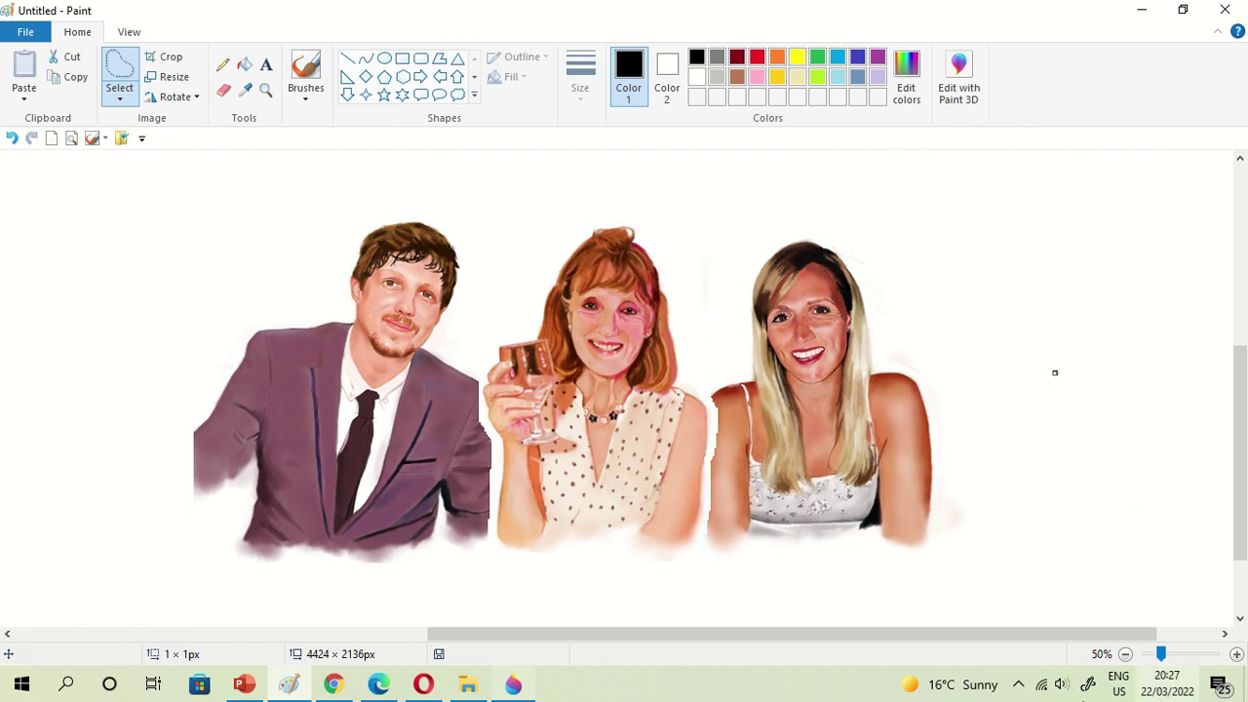
- Outline the blonde woman's cut-out with a free-form selection, move it slightly left and up toward the middle woman, and deselect it
{"action": "left_click", "coordinate": [118, 96]}
{"action": "left_click", "coordinate": [162, 160]}
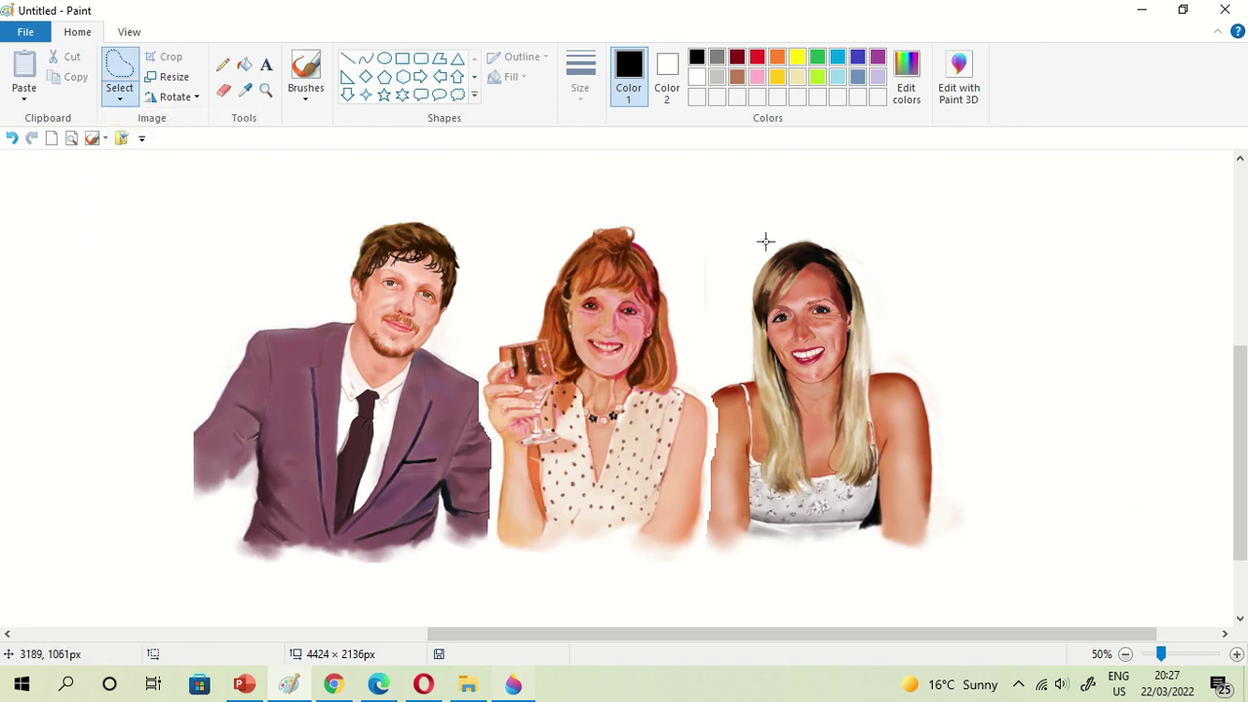
{"action": "left_click_drag", "start_coordinate": [744, 287], "coordinate": [716, 381]}
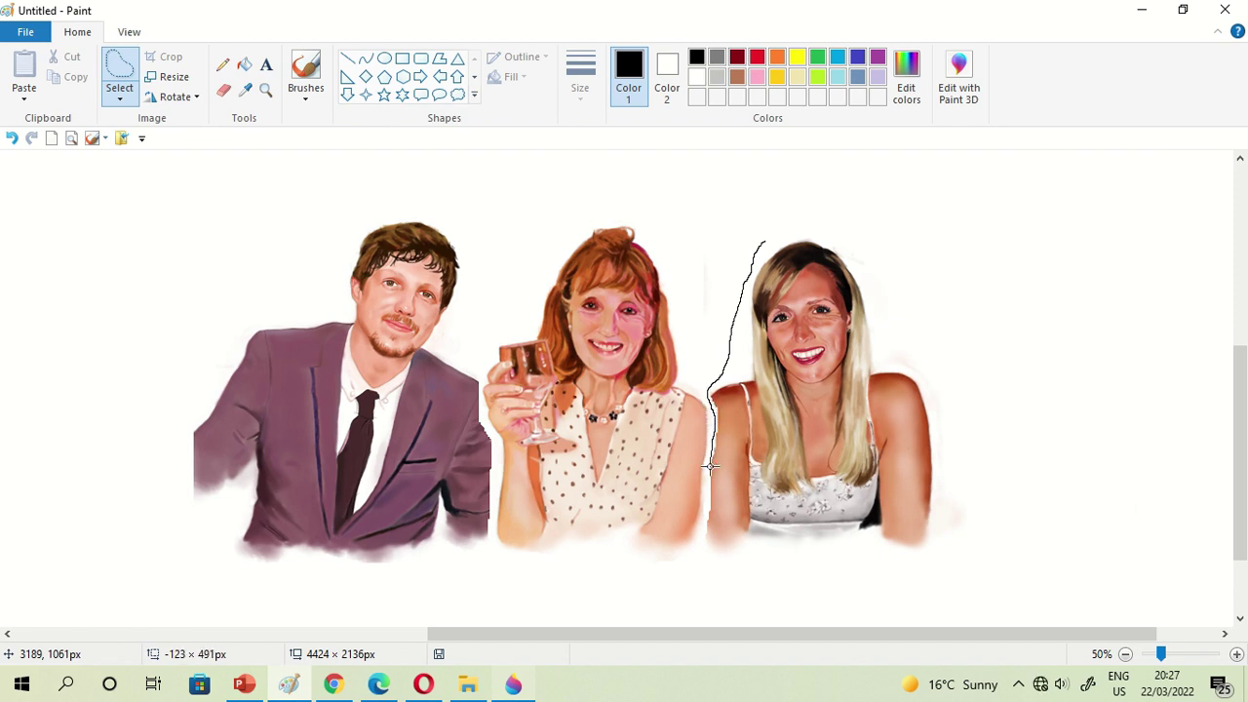
{"action": "mouse_move", "coordinate": [709, 488]}
{"action": "left_mouse_down"}
{"action": "mouse_move", "coordinate": [709, 544]}
{"action": "mouse_move", "coordinate": [735, 567]}
{"action": "mouse_move", "coordinate": [935, 564]}
{"action": "mouse_move", "coordinate": [962, 377]}
{"action": "mouse_move", "coordinate": [878, 244]}
{"action": "mouse_move", "coordinate": [766, 242]}
{"action": "left_mouse_up"}
{"action": "left_click_drag", "start_coordinate": [820, 330], "coordinate": [815, 330]}
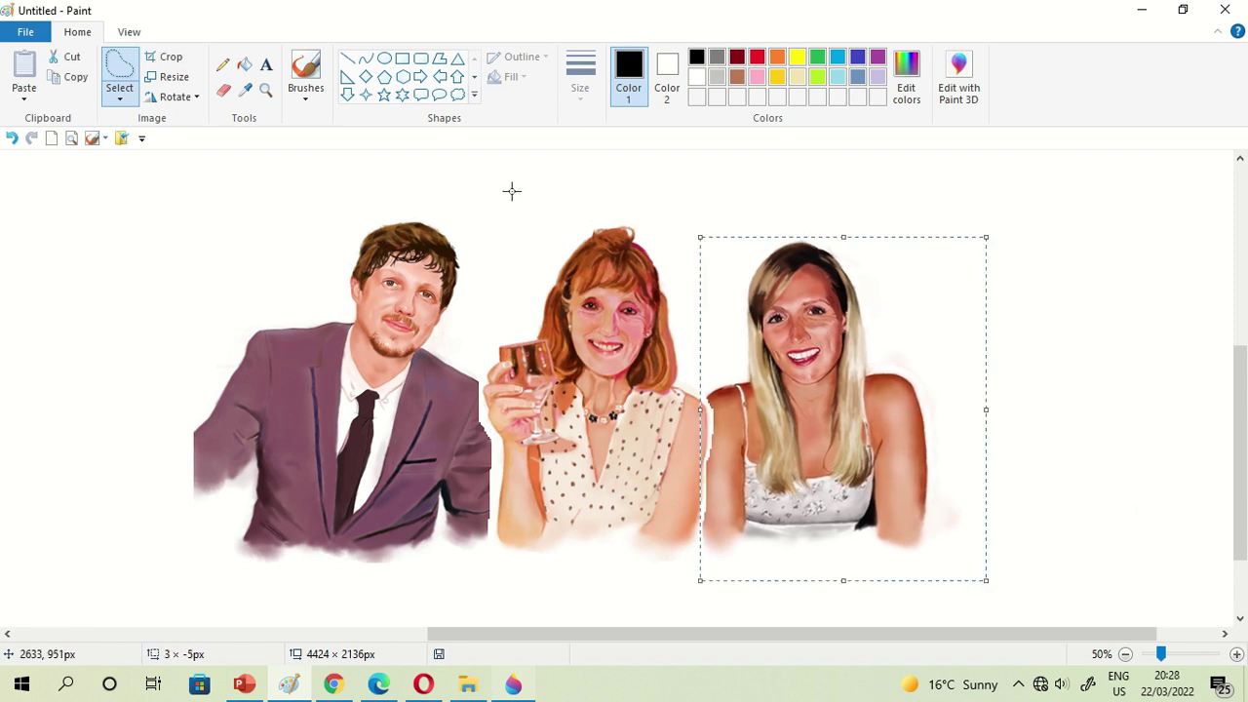
{"action": "left_click_drag", "start_coordinate": [831, 314], "coordinate": [850, 339]}
{"action": "left_click", "coordinate": [1062, 332]}
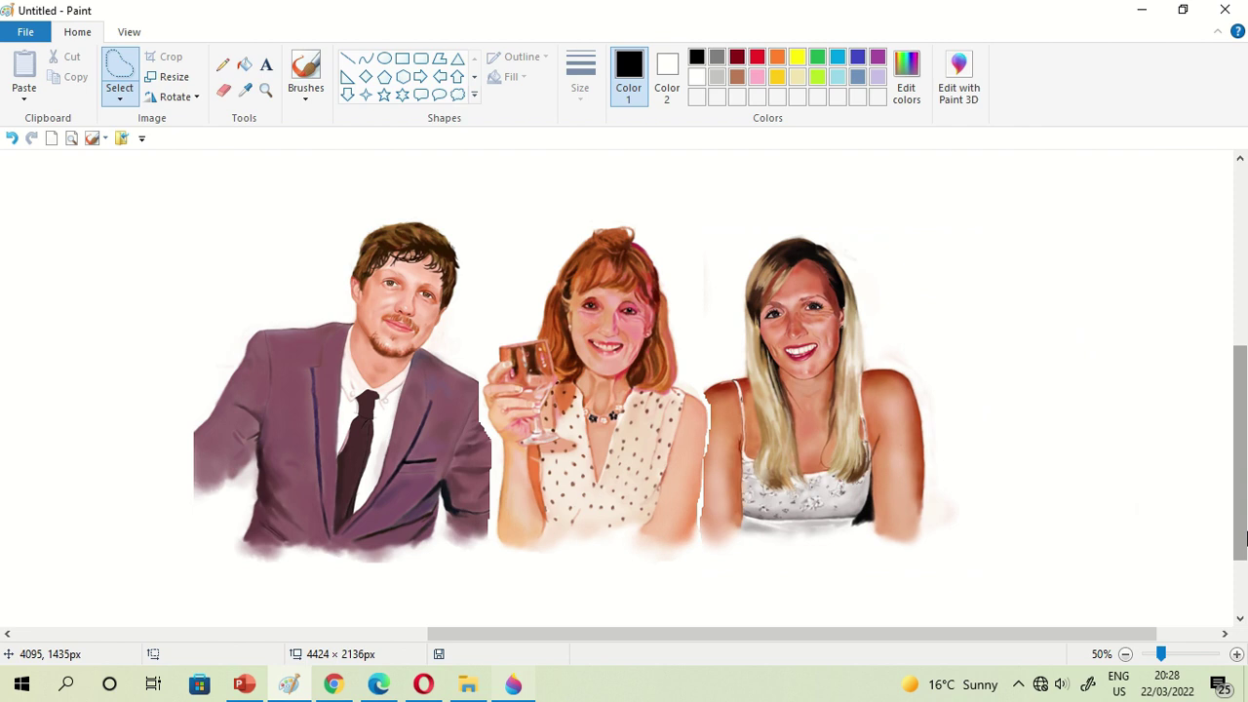
- Outline the man's cut-out with a free-form selection, nudge it right toward the red-haired woman, and deselect it
{"action": "mouse_move", "coordinate": [365, 216]}
{"action": "left_mouse_down"}
{"action": "mouse_move", "coordinate": [312, 305]}
{"action": "mouse_move", "coordinate": [217, 355]}
{"action": "mouse_move", "coordinate": [171, 439]}
{"action": "mouse_move", "coordinate": [194, 547]}
{"action": "mouse_move", "coordinate": [341, 592]}
{"action": "mouse_move", "coordinate": [493, 547]}
{"action": "left_mouse_up"}
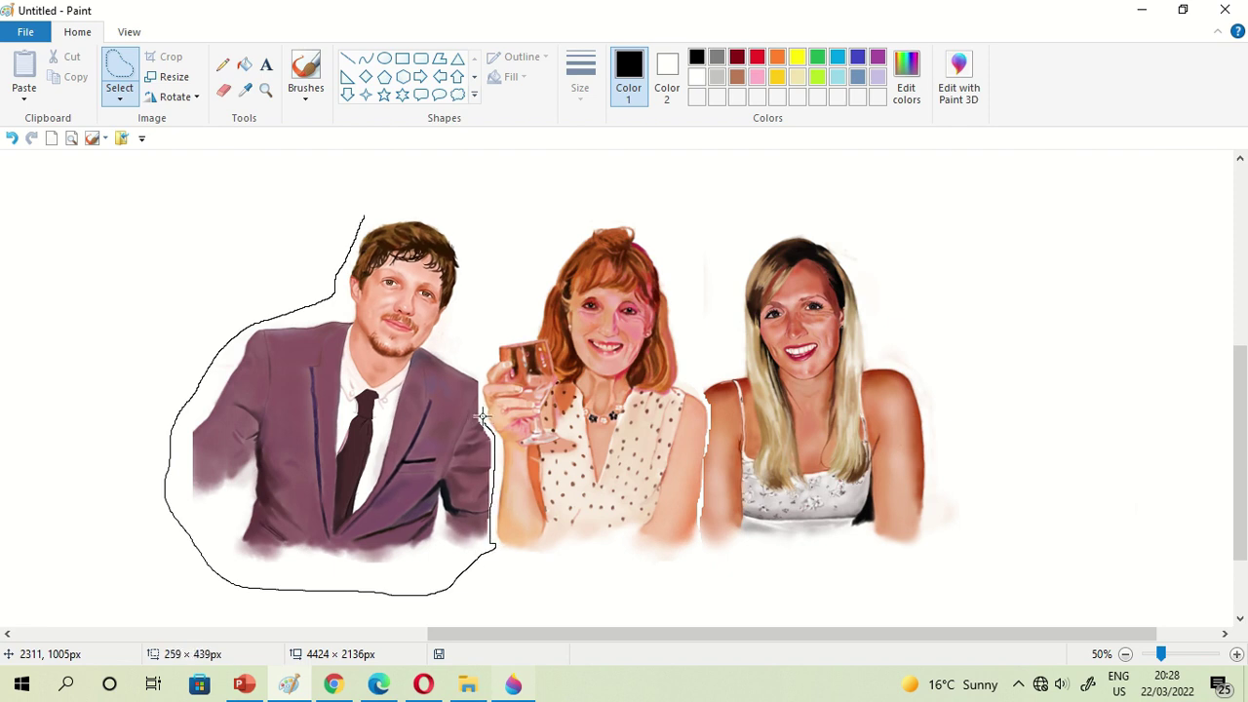
{"action": "mouse_move", "coordinate": [462, 347]}
{"action": "left_mouse_down"}
{"action": "mouse_move", "coordinate": [466, 287]}
{"action": "mouse_move", "coordinate": [429, 213]}
{"action": "mouse_move", "coordinate": [363, 217]}
{"action": "left_mouse_up"}
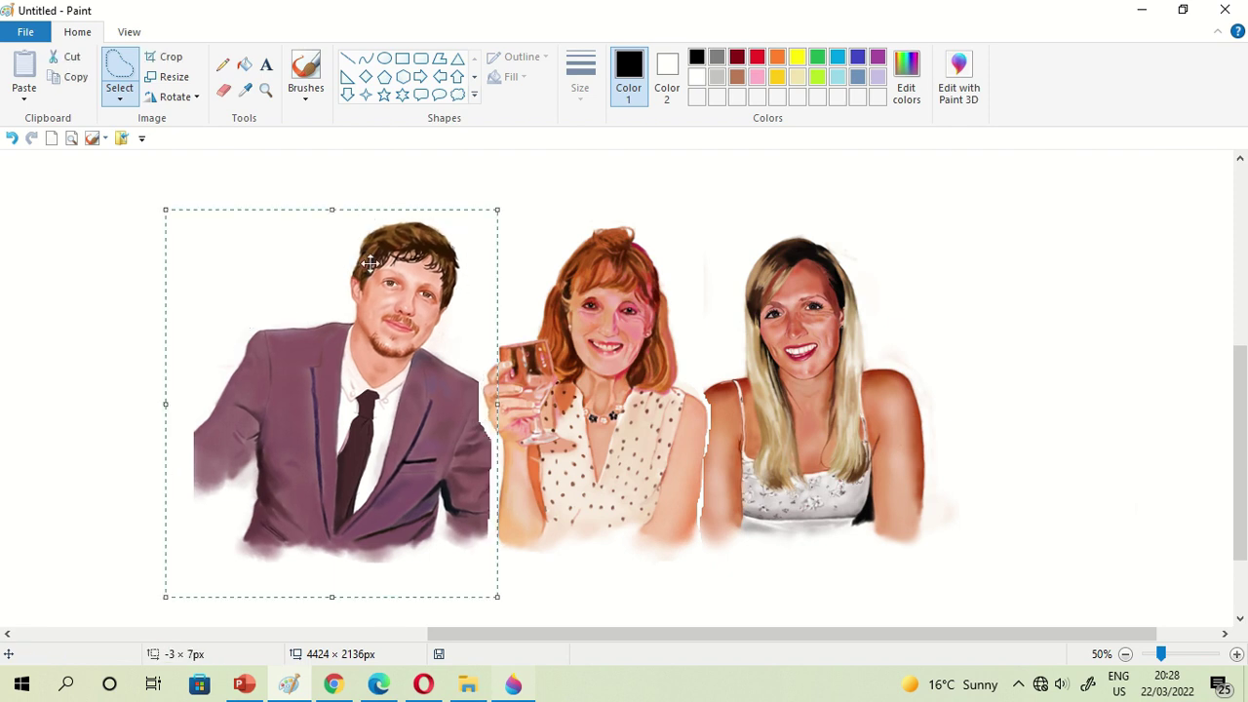
{"action": "left_click_drag", "start_coordinate": [348, 362], "coordinate": [352, 361]}
{"action": "left_click", "coordinate": [1082, 312]}
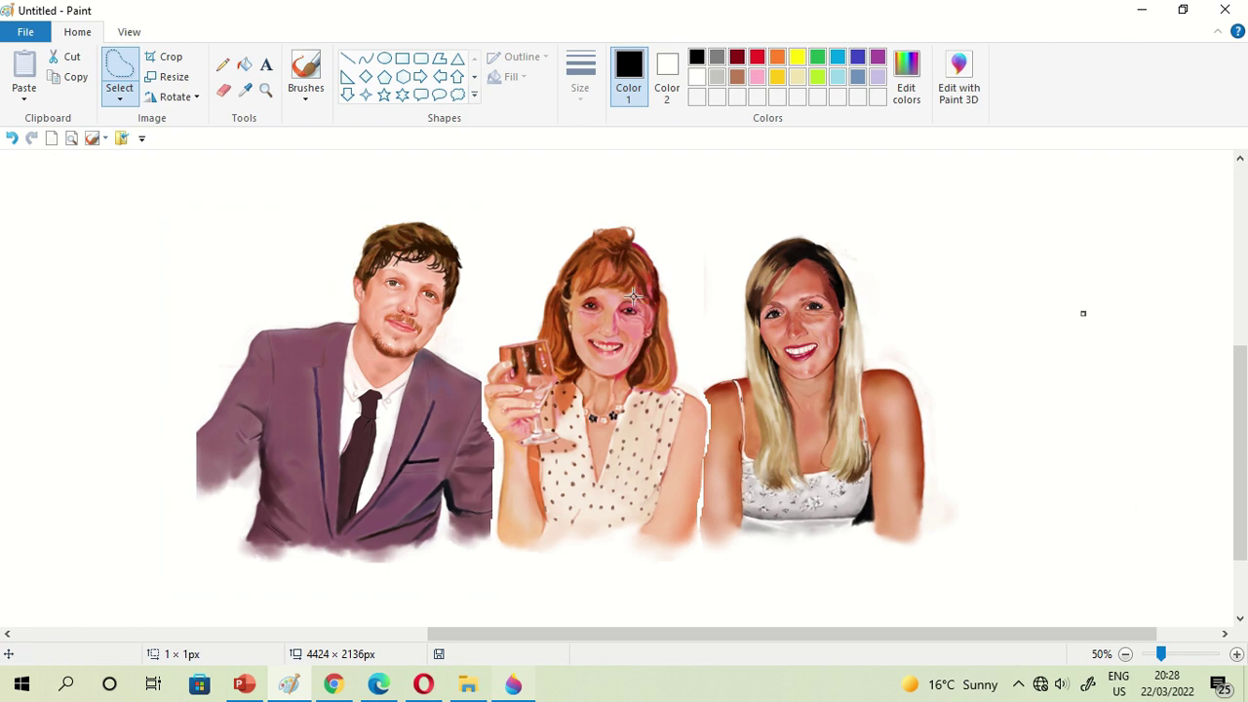
- Send the picture to Paint 3D for editing, saving it first on the Desktop as the PNG file 3together
{"action": "left_click", "coordinate": [960, 70]}
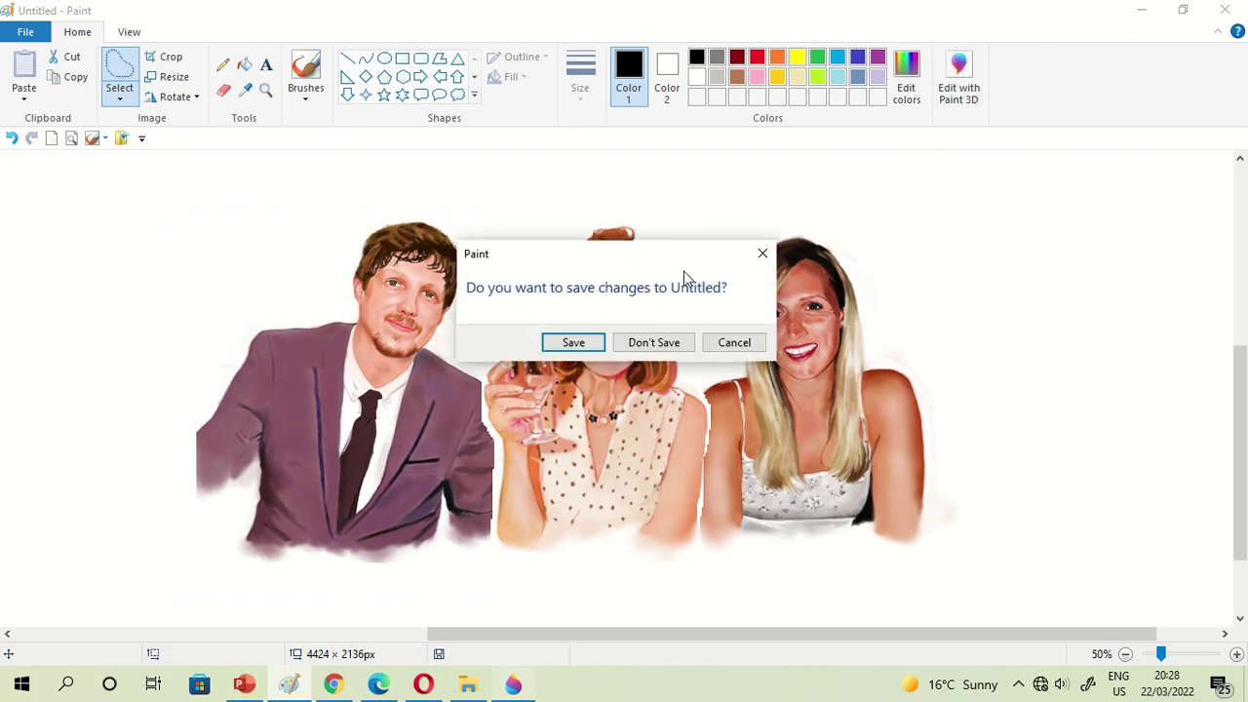
{"action": "left_click", "coordinate": [575, 343]}
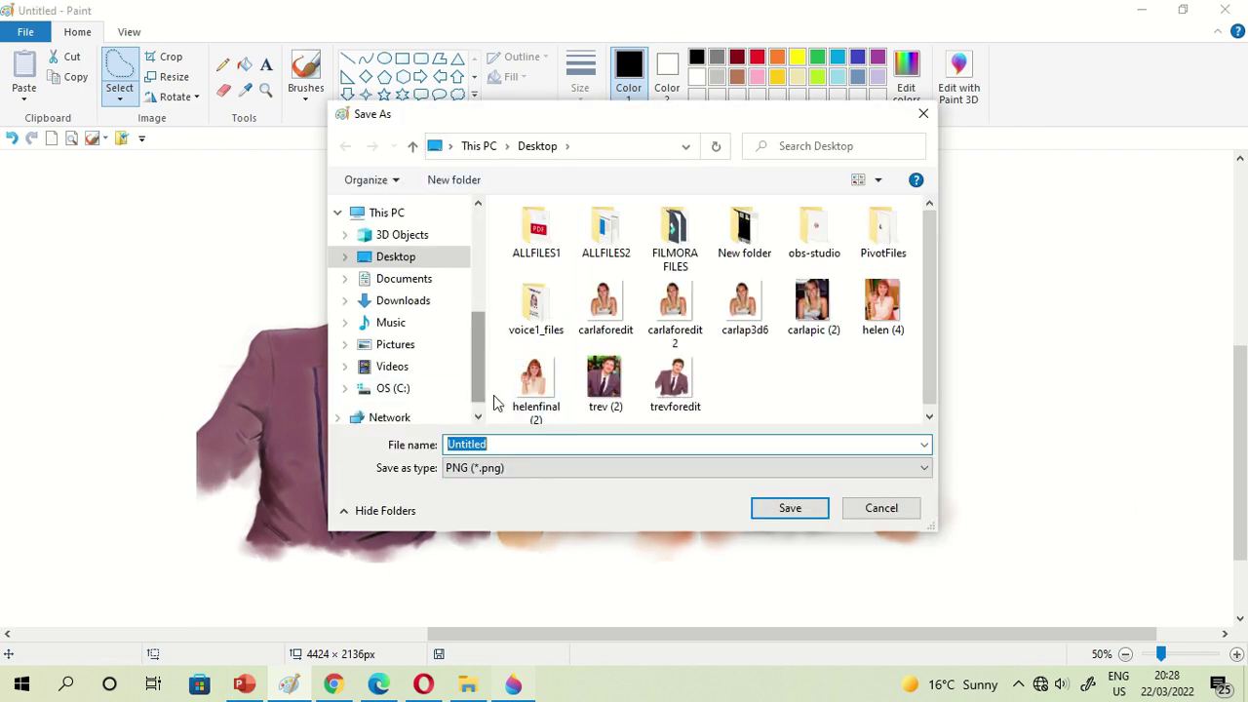
{"action": "left_click", "coordinate": [520, 443]}
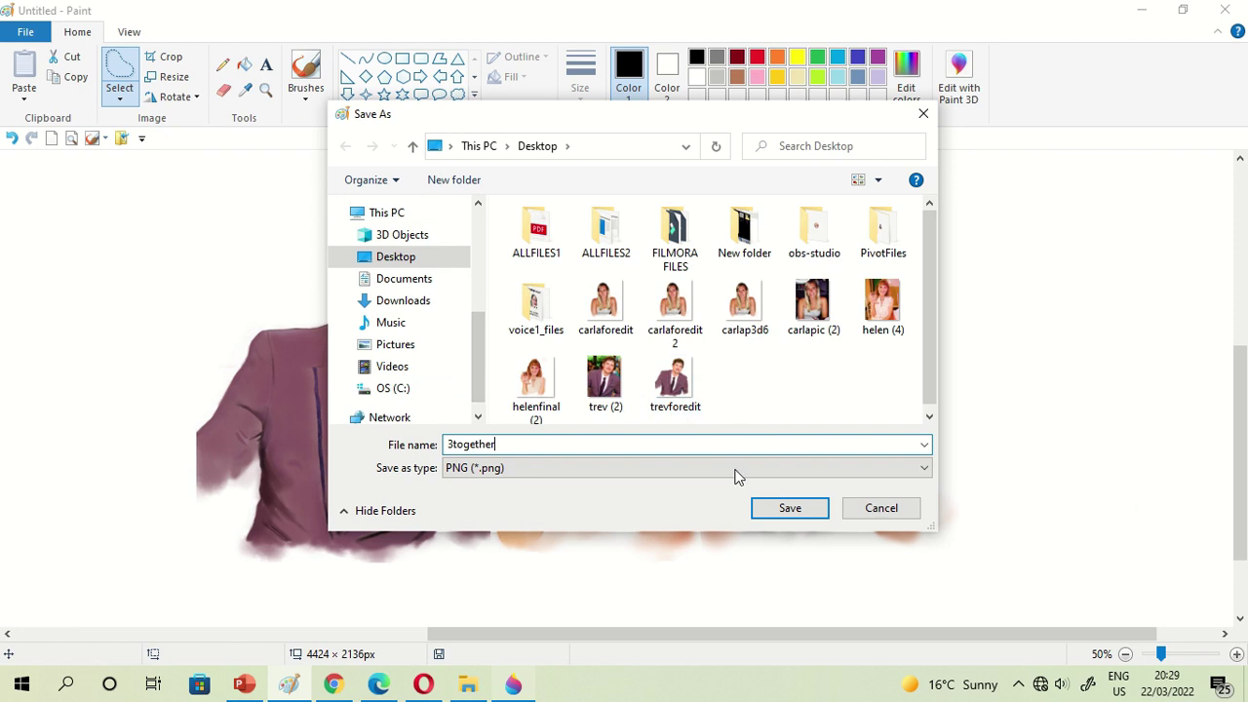
{"action": "left_click", "coordinate": [771, 509]}
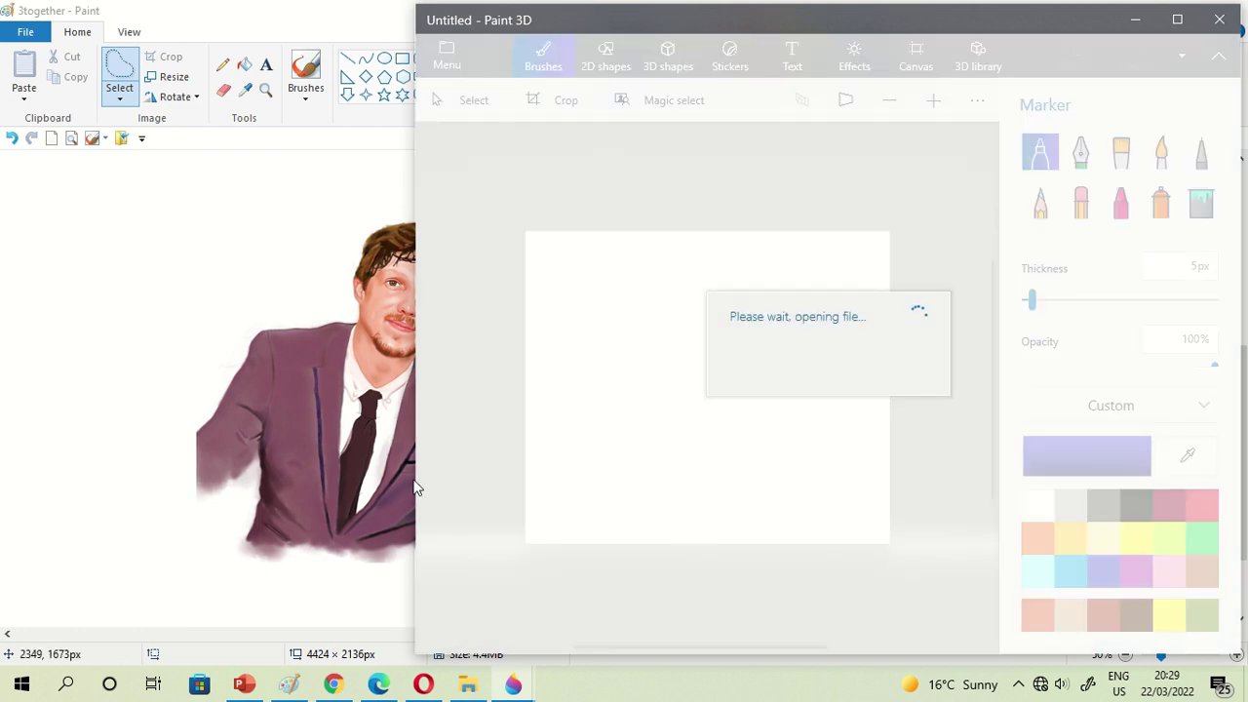
- Switch to Paint 3D and maximize its window around the group picture
{"action": "left_click", "coordinate": [514, 687]}
{"action": "mouse_move", "coordinate": [515, 686]}
{"action": "left_click", "coordinate": [555, 657]}
{"action": "left_click_drag", "start_coordinate": [916, 26], "coordinate": [822, 22]}
{"action": "left_click", "coordinate": [1085, 18]}
{"action": "scroll", "coordinate": [690, 487], "scroll_direction": "up", "scroll_amount": 3}
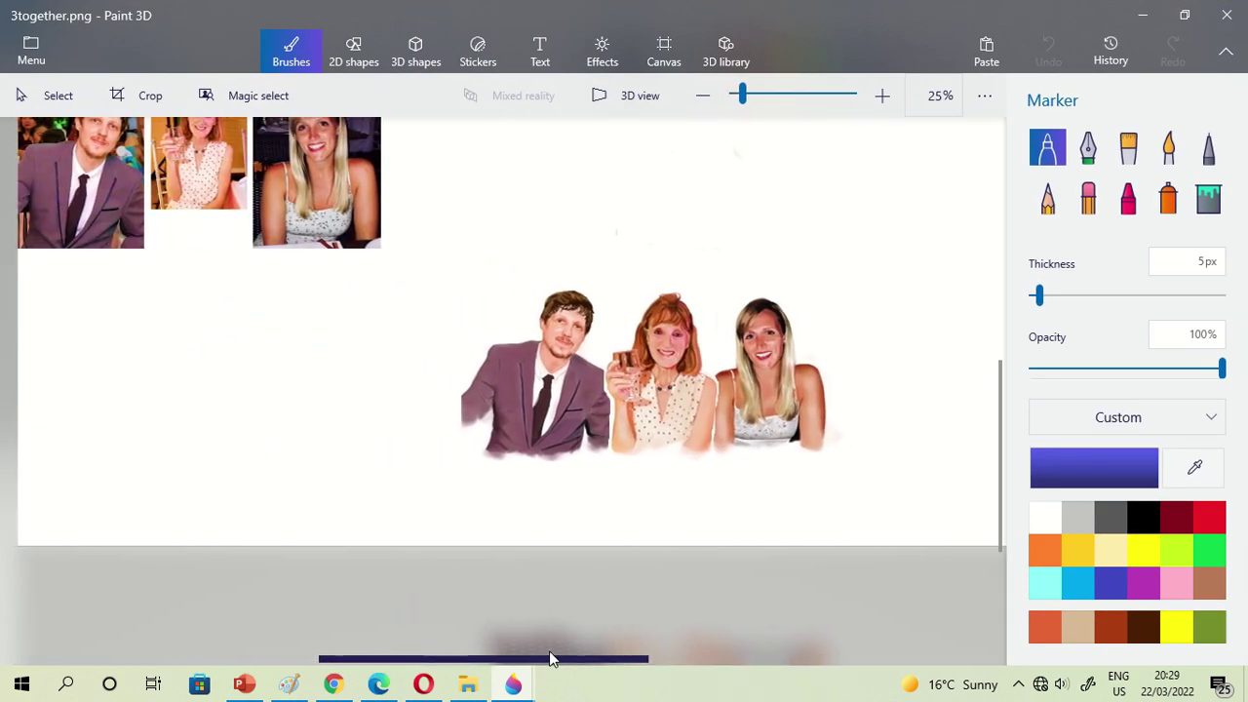
{"action": "left_click_drag", "start_coordinate": [1001, 476], "coordinate": [1001, 424]}
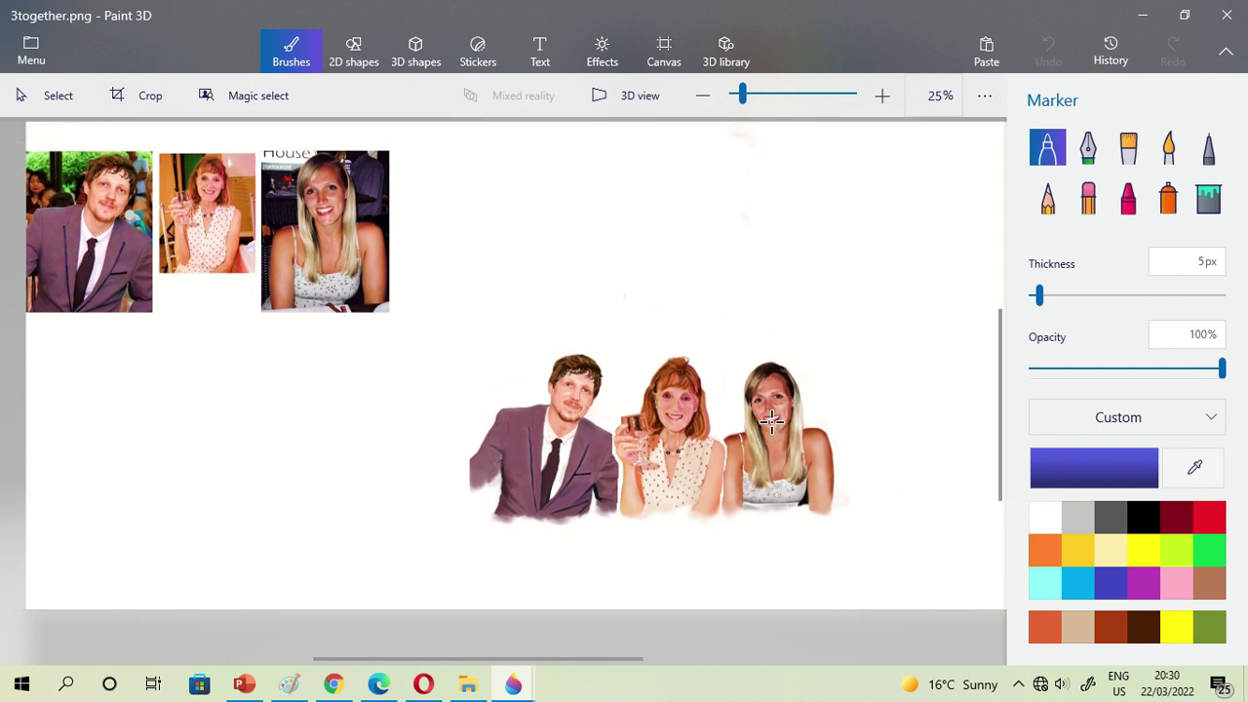
{"action": "scroll", "coordinate": [238, 203], "scroll_direction": "up", "scroll_amount": 3}
{"action": "scroll", "coordinate": [725, 299], "scroll_direction": "down", "scroll_amount": 1}
{"action": "scroll", "coordinate": [725, 299], "scroll_direction": "down", "scroll_amount": 2}
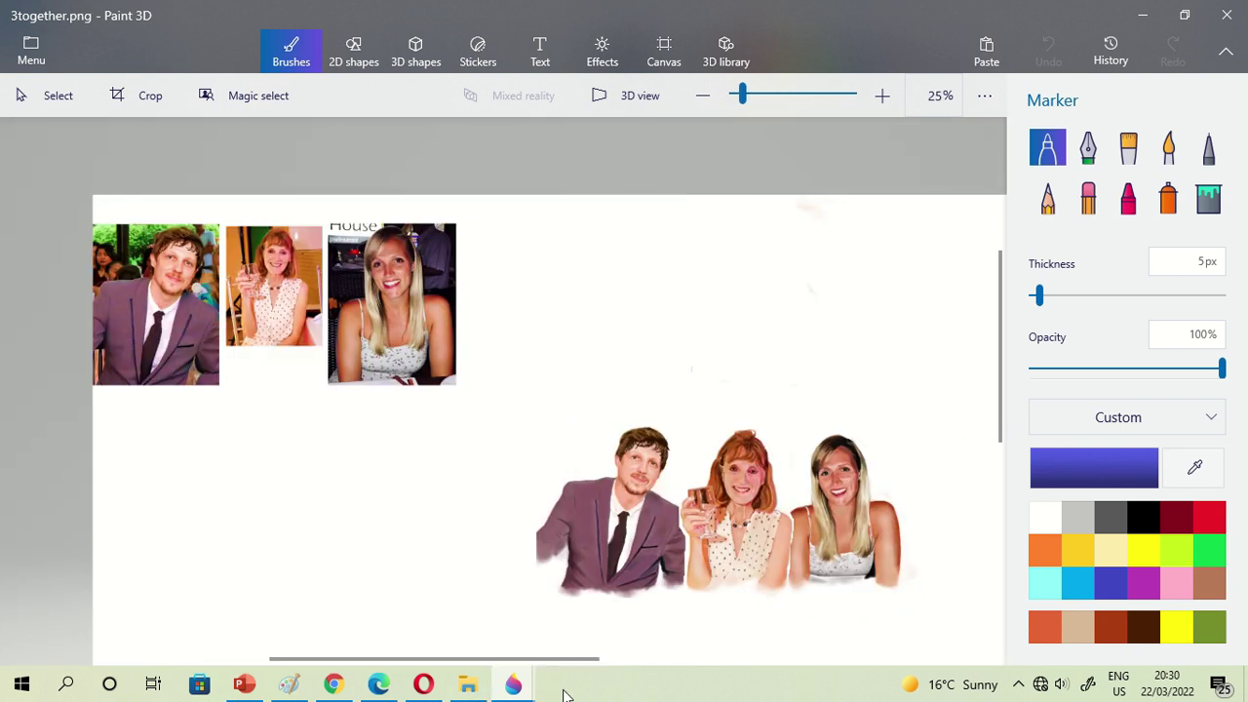
{"action": "left_click", "coordinate": [667, 53]}
{"action": "left_click_drag", "start_coordinate": [570, 653], "coordinate": [667, 653]}
{"action": "left_click_drag", "start_coordinate": [1000, 451], "coordinate": [1009, 505]}
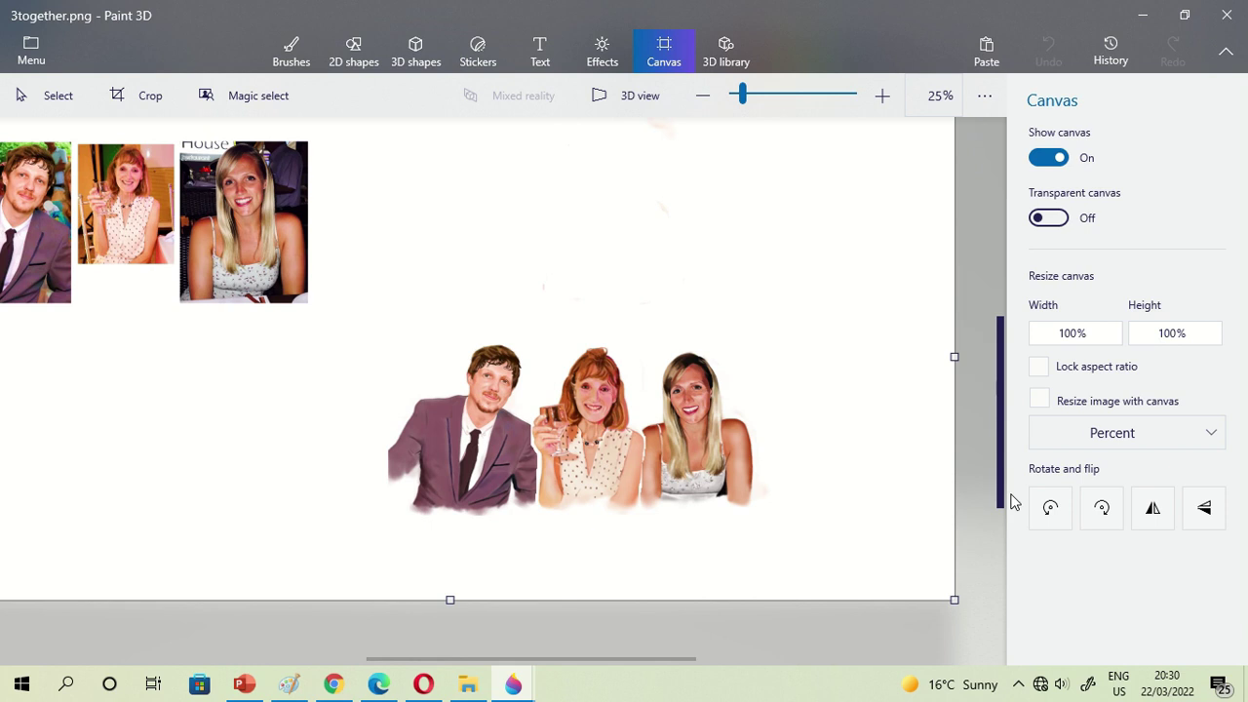
- Select the three original photos with a rectangular selection and move them right, directly above the group of cut-outs
{"action": "left_click_drag", "start_coordinate": [661, 655], "coordinate": [523, 655]}
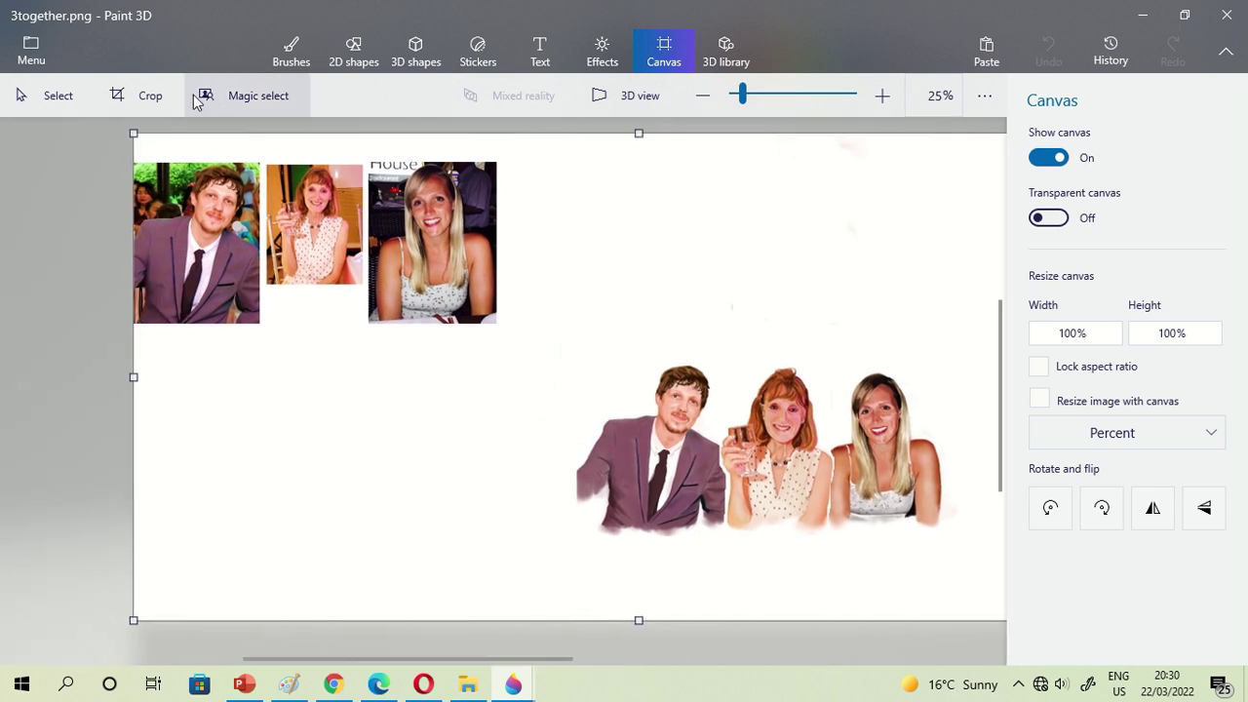
{"action": "left_click", "coordinate": [56, 95]}
{"action": "left_click_drag", "start_coordinate": [136, 148], "coordinate": [515, 348]}
{"action": "left_click_drag", "start_coordinate": [385, 230], "coordinate": [816, 223]}
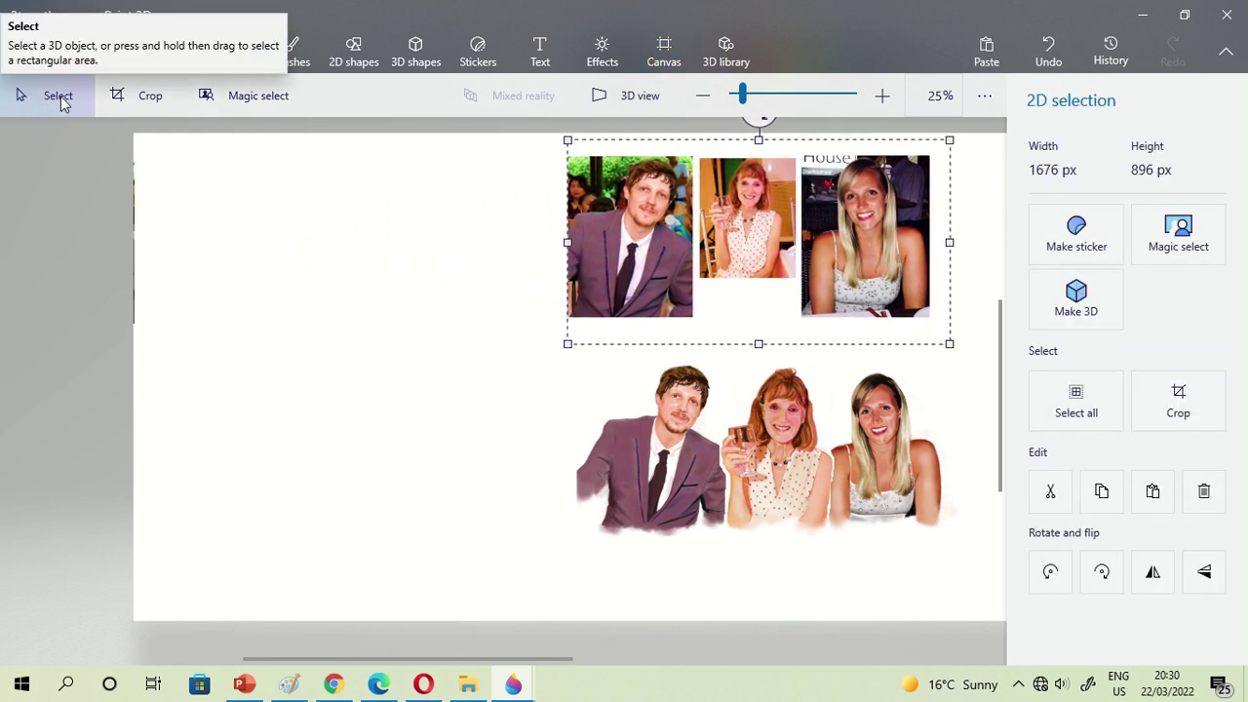
{"action": "left_click_drag", "start_coordinate": [213, 153], "coordinate": [153, 175]}
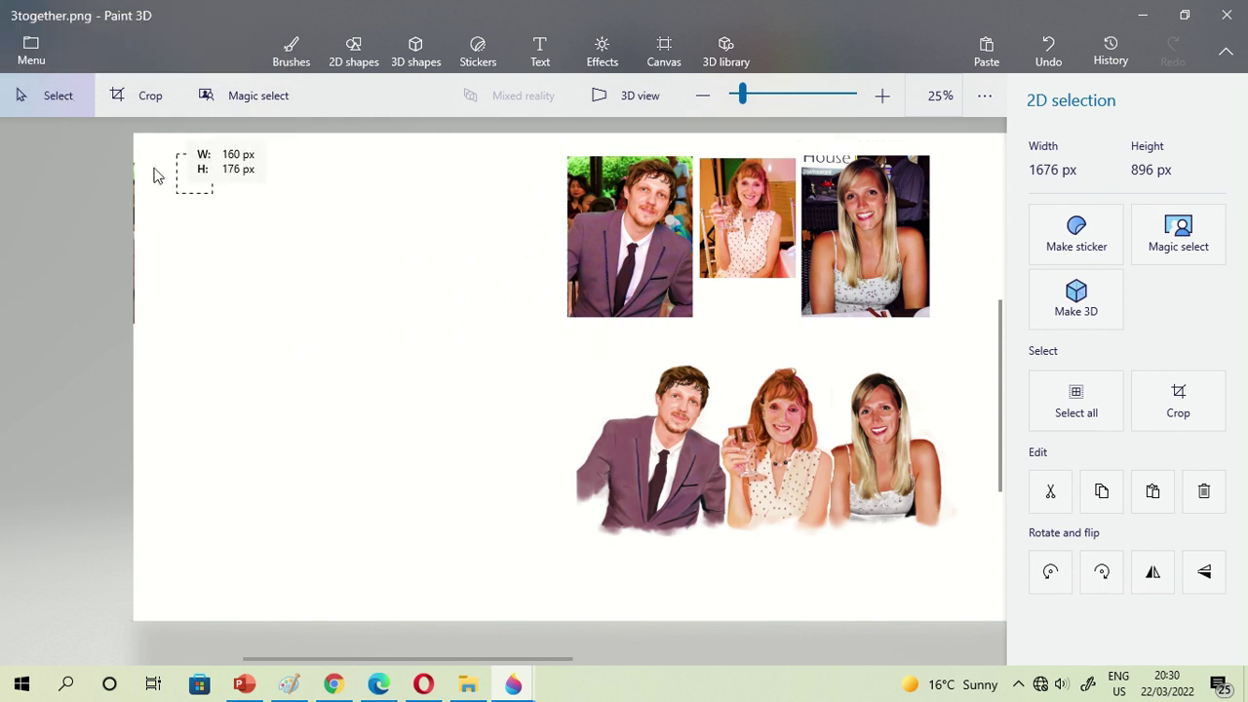
- Examine the seams between the three cut-outs up close
{"action": "left_click_drag", "start_coordinate": [481, 660], "coordinate": [668, 660]}
{"action": "scroll", "coordinate": [696, 370], "scroll_direction": "up", "scroll_amount": 5}
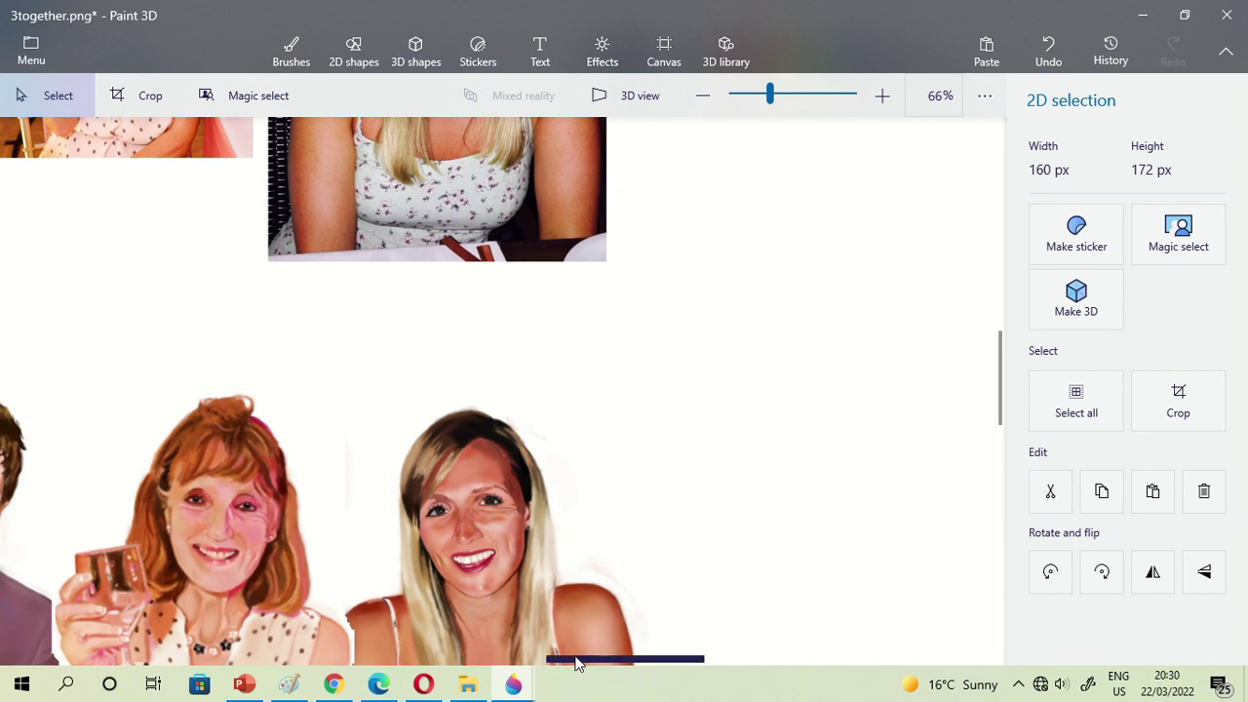
{"action": "left_click_drag", "start_coordinate": [575, 660], "coordinate": [528, 660]}
{"action": "scroll", "coordinate": [501, 282], "scroll_direction": "up", "scroll_amount": 2}
{"action": "mouse_move", "coordinate": [1001, 372]}
{"action": "left_mouse_down"}
{"action": "mouse_move", "coordinate": [992, 287]}
{"action": "mouse_move", "coordinate": [1020, 413]}
{"action": "left_mouse_up"}
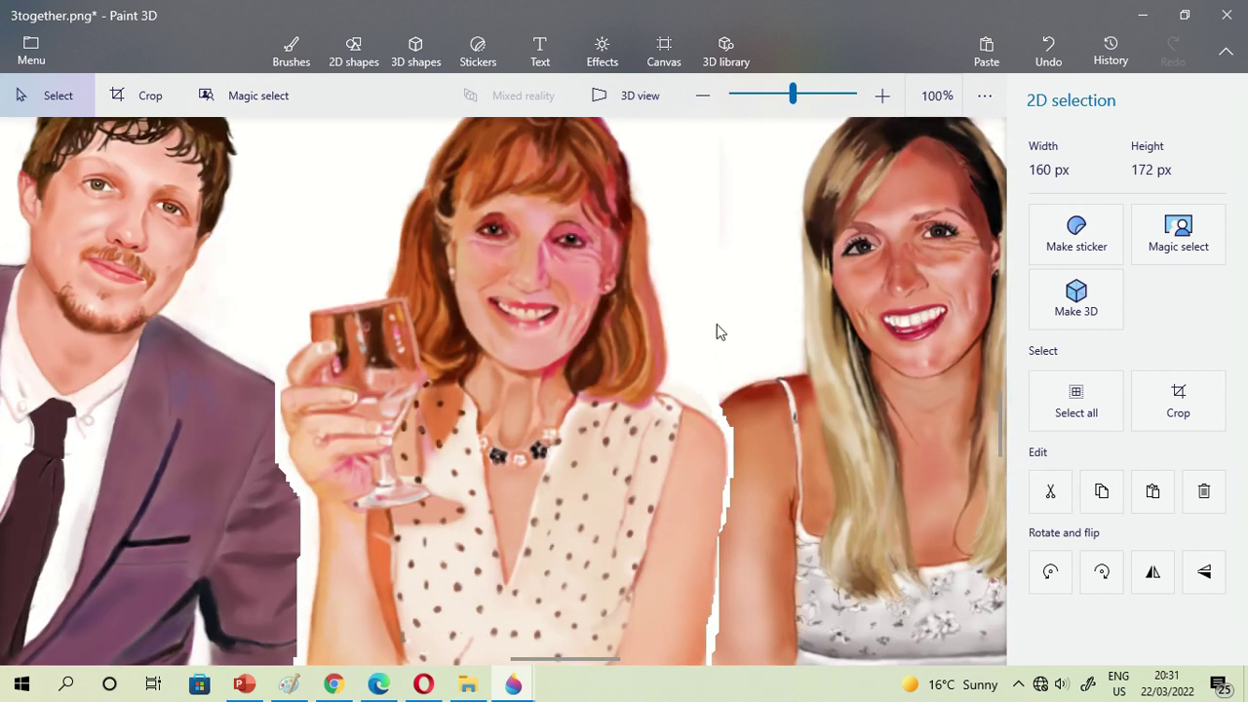
{"action": "scroll", "coordinate": [721, 336], "scroll_direction": "down", "scroll_amount": 3}
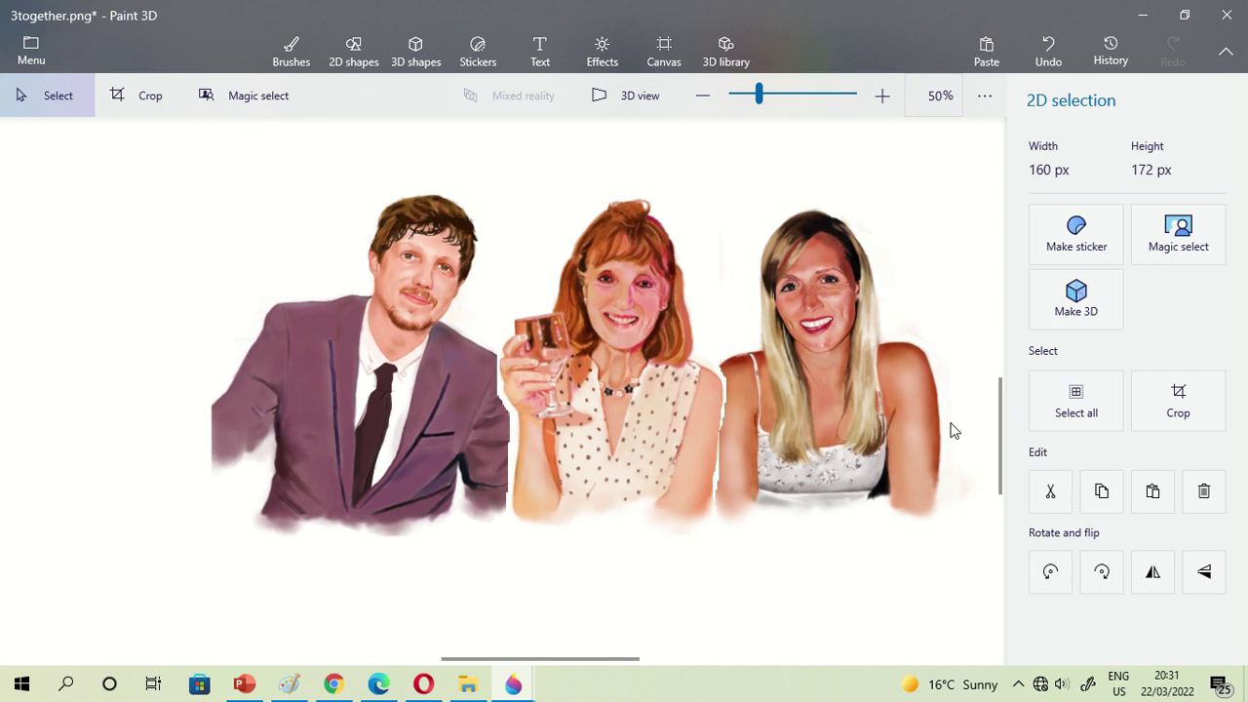
{"action": "scroll", "coordinate": [821, 378], "scroll_direction": "up", "scroll_amount": 2}
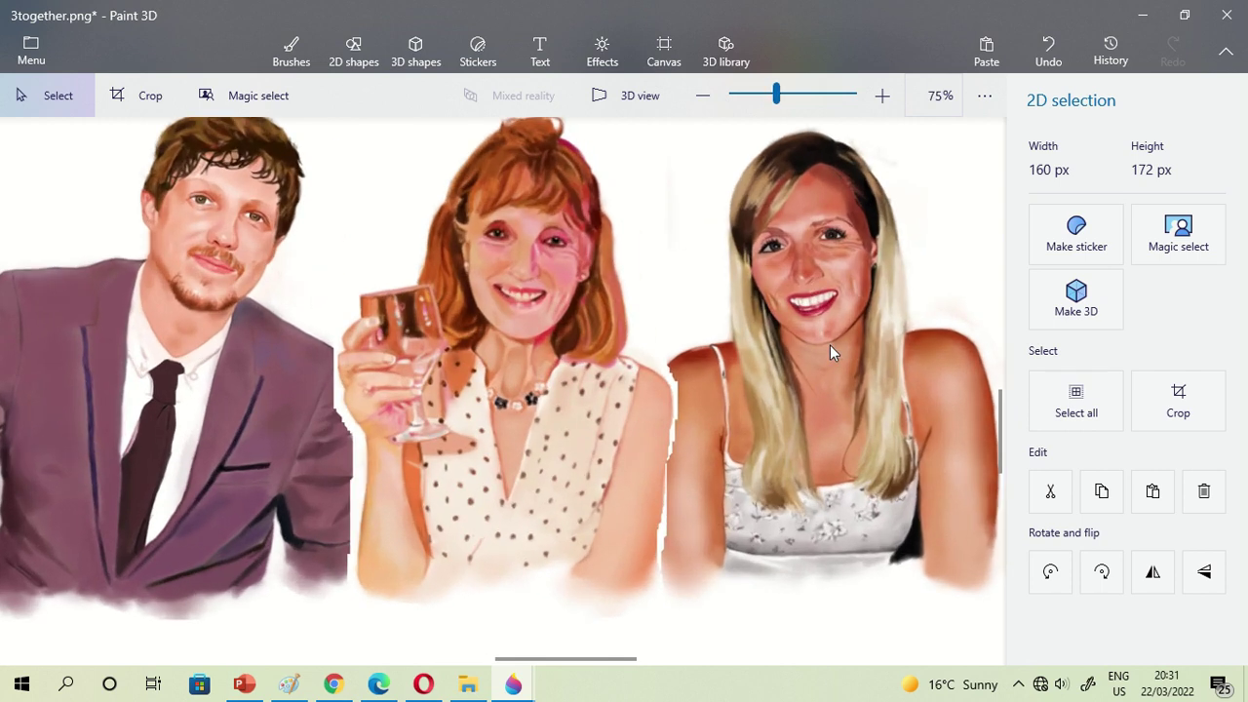
- Set up the Watercolor brush with a skin tone picked from the blonde woman's upper arm and a thickness of 30 px
{"action": "left_click", "coordinate": [290, 54]}
{"action": "left_click", "coordinate": [1172, 474]}
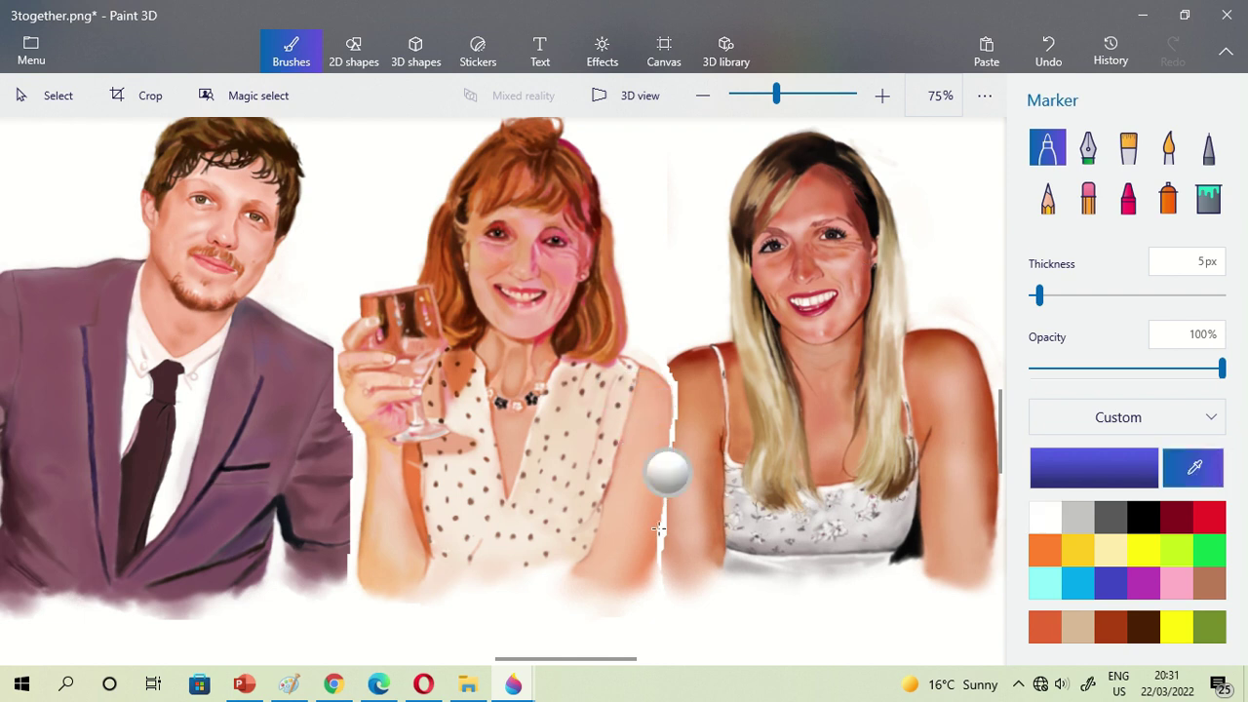
{"action": "scroll", "coordinate": [742, 424], "scroll_direction": "up", "scroll_amount": 1}
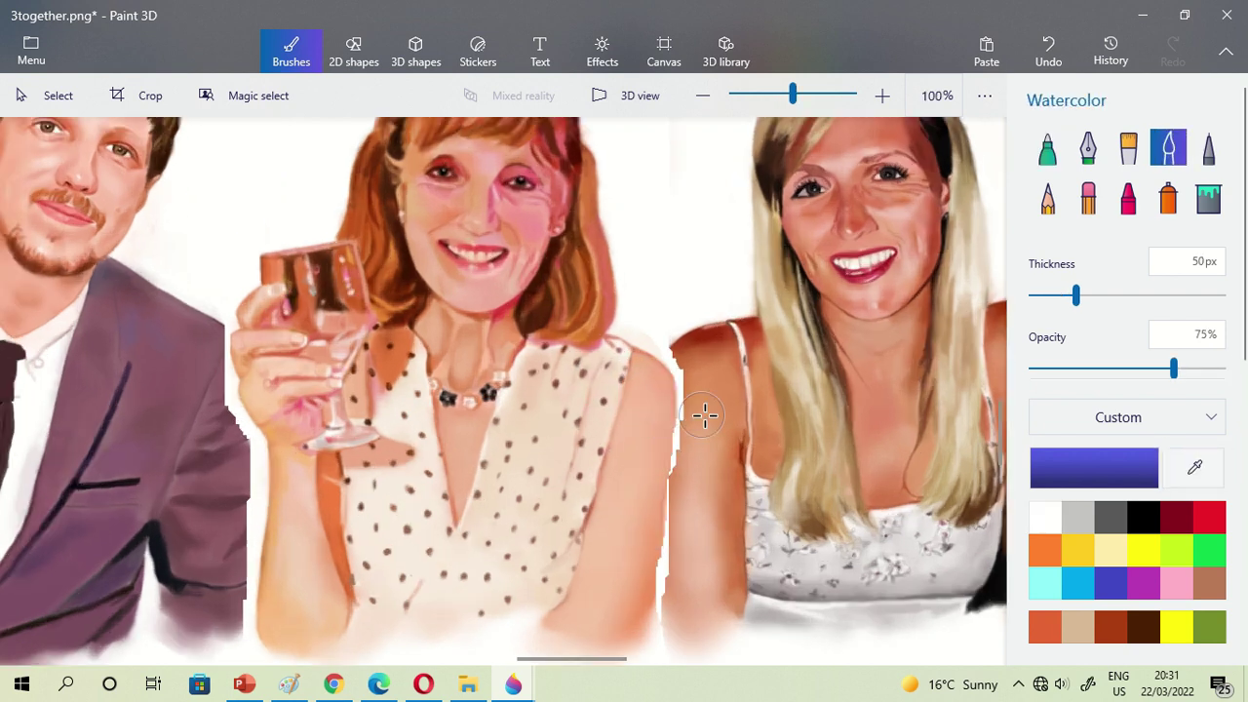
{"action": "left_click", "coordinate": [1191, 460]}
{"action": "left_click", "coordinate": [703, 398]}
{"action": "scroll", "coordinate": [722, 434], "scroll_direction": "up", "scroll_amount": 1}
{"action": "mouse_move", "coordinate": [1075, 296]}
{"action": "left_mouse_down"}
{"action": "mouse_move", "coordinate": [1037, 304]}
{"action": "mouse_move", "coordinate": [1056, 296]}
{"action": "left_mouse_up"}
{"action": "scroll", "coordinate": [693, 417], "scroll_direction": "up", "scroll_amount": 1}
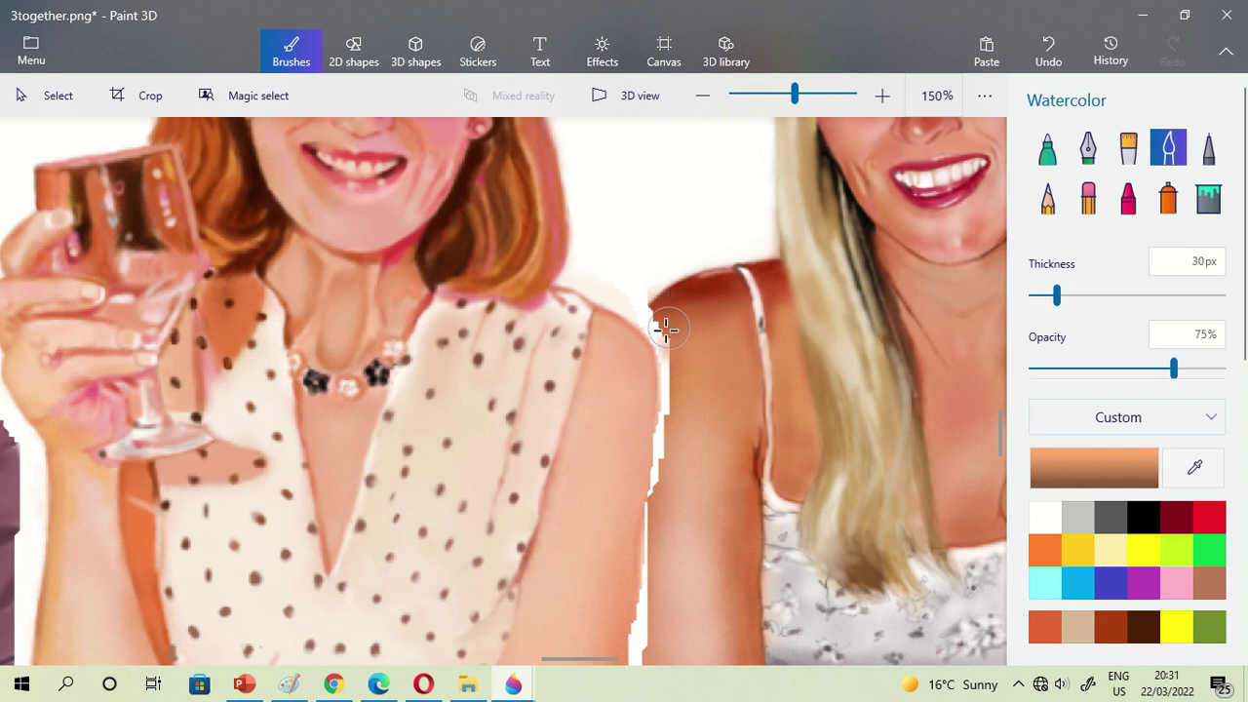
- Paint over the upper white gap beside the blonde woman's shoulder with a skin tone picked from it, and undo the last stroke
{"action": "left_click", "coordinate": [1195, 468]}
{"action": "left_click", "coordinate": [696, 314]}
{"action": "mouse_move", "coordinate": [669, 345]}
{"action": "left_mouse_down"}
{"action": "mouse_move", "coordinate": [677, 353]}
{"action": "mouse_move", "coordinate": [708, 323]}
{"action": "left_mouse_up"}
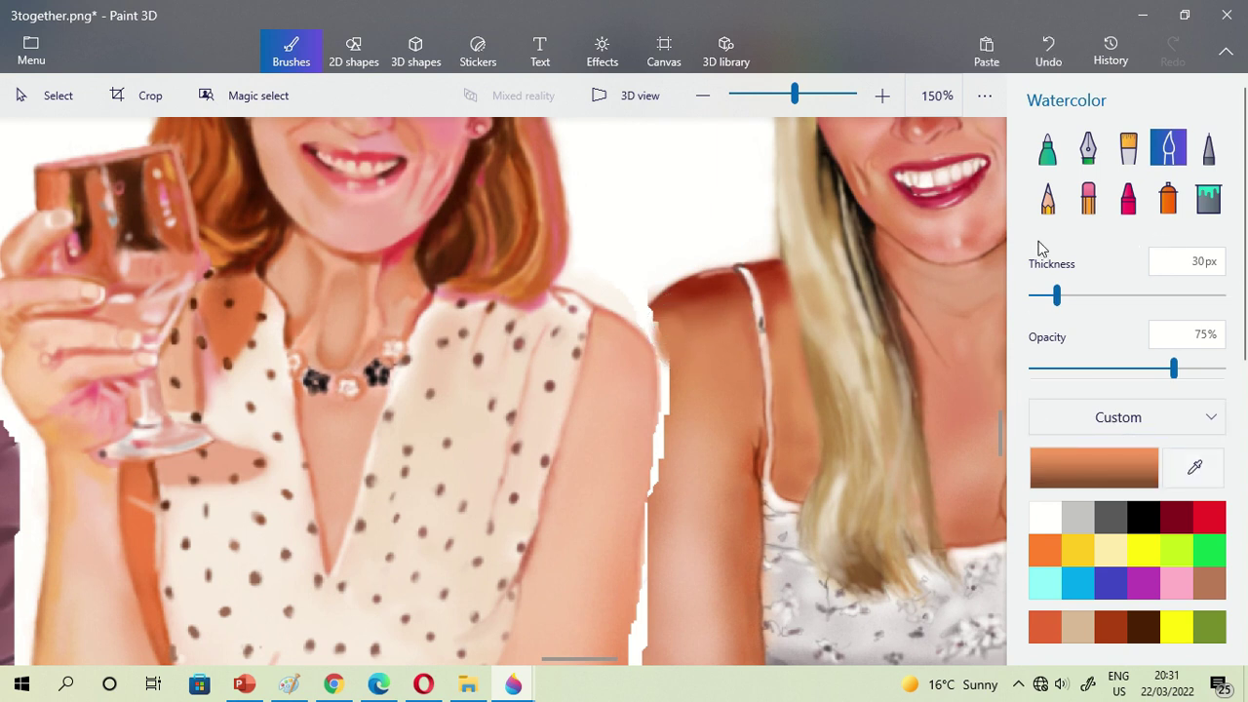
{"action": "left_click", "coordinate": [1045, 51]}
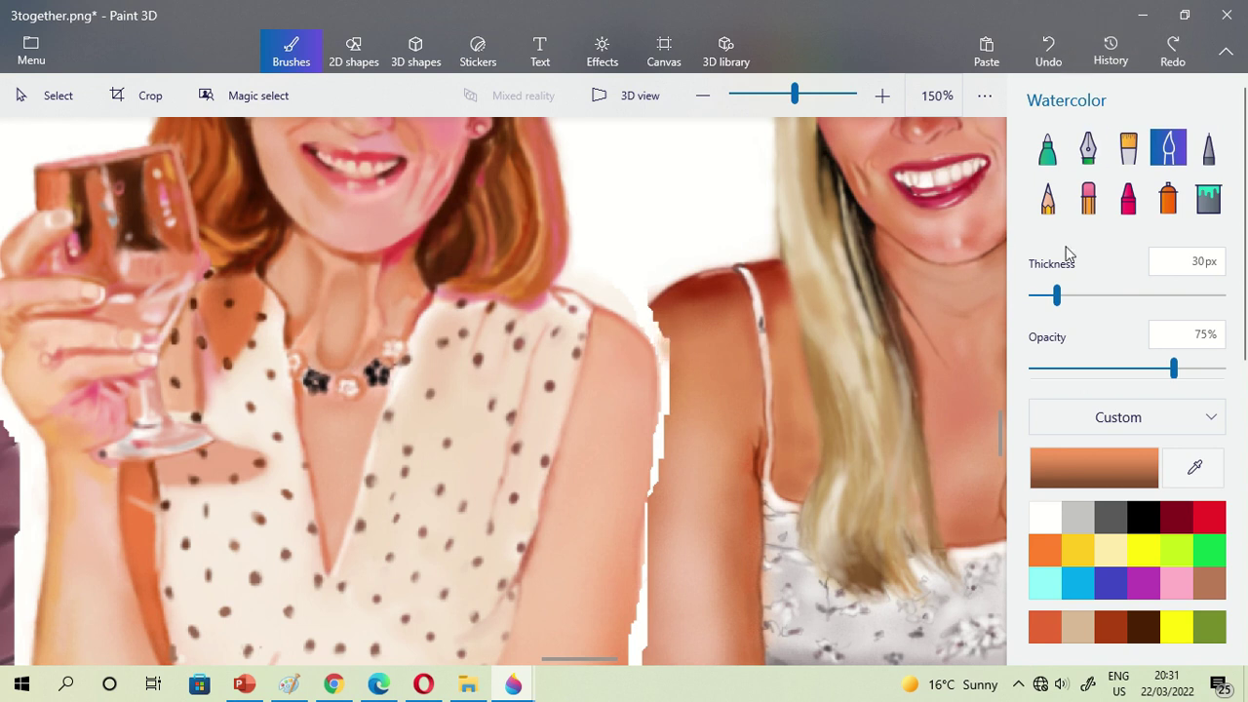
- Spray a skin tone picked beside the blonde woman's shoulder down the upper white gap, using the Spray can at 25 px
{"action": "left_click", "coordinate": [1168, 197]}
{"action": "left_click", "coordinate": [1196, 468]}
{"action": "left_click", "coordinate": [677, 330]}
{"action": "left_click_drag", "start_coordinate": [1066, 295], "coordinate": [1033, 296]}
{"action": "mouse_move", "coordinate": [673, 335]}
{"action": "left_mouse_down"}
{"action": "mouse_move", "coordinate": [736, 336]}
{"action": "mouse_move", "coordinate": [775, 355]}
{"action": "mouse_move", "coordinate": [670, 354]}
{"action": "mouse_move", "coordinate": [669, 419]}
{"action": "left_mouse_up"}
- Paint the outer edge of the blonde woman's shoulder with a reddish brown picked from it, using the Watercolor brush at 16 px
{"action": "left_click", "coordinate": [1204, 472]}
{"action": "left_click", "coordinate": [662, 304]}
{"action": "left_click", "coordinate": [1168, 152]}
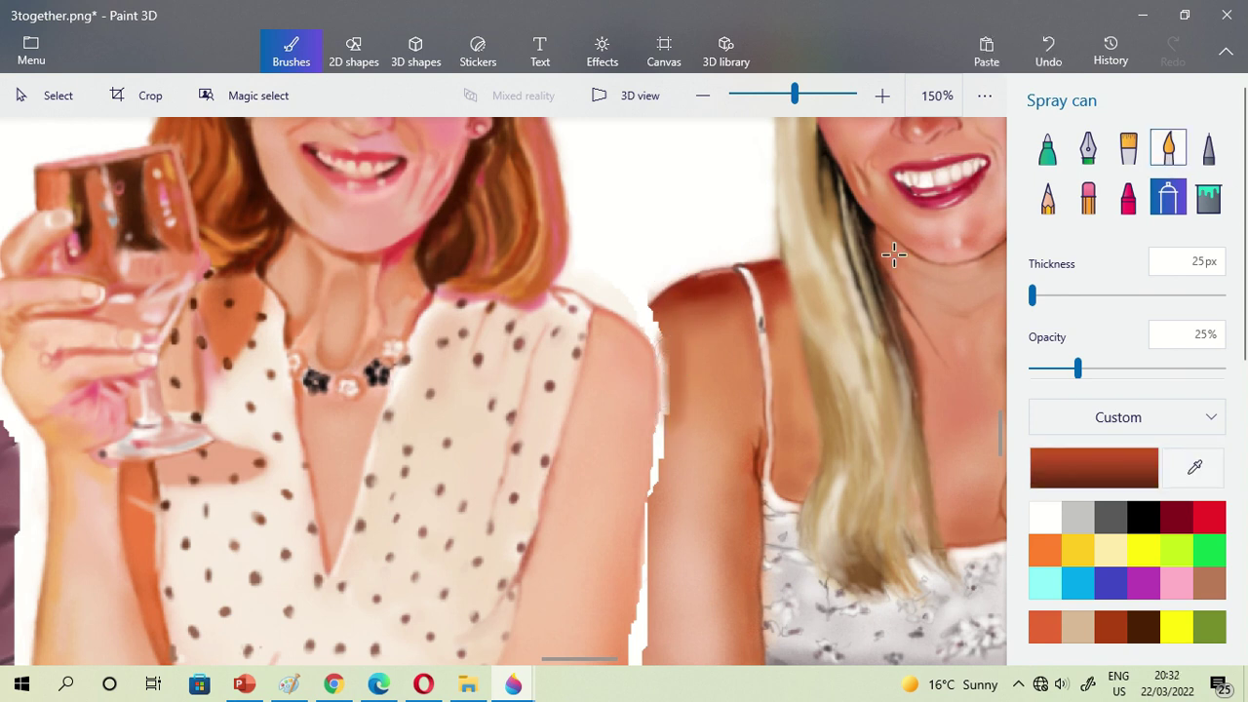
{"action": "scroll", "coordinate": [590, 319], "scroll_direction": "up", "scroll_amount": 2}
{"action": "mouse_move", "coordinate": [1056, 295]}
{"action": "left_mouse_down"}
{"action": "mouse_move", "coordinate": [734, 305]}
{"action": "mouse_move", "coordinate": [1040, 302]}
{"action": "left_mouse_up"}
{"action": "left_click_drag", "start_coordinate": [710, 303], "coordinate": [717, 310]}
{"action": "left_click_drag", "start_coordinate": [1037, 296], "coordinate": [1042, 296]}
{"action": "mouse_move", "coordinate": [735, 309]}
{"action": "left_mouse_down"}
{"action": "mouse_move", "coordinate": [728, 341]}
{"action": "mouse_move", "coordinate": [720, 301]}
{"action": "mouse_move", "coordinate": [732, 346]}
{"action": "mouse_move", "coordinate": [714, 318]}
{"action": "mouse_move", "coordinate": [727, 295]}
{"action": "mouse_move", "coordinate": [710, 322]}
{"action": "mouse_move", "coordinate": [734, 350]}
{"action": "mouse_move", "coordinate": [720, 312]}
{"action": "mouse_move", "coordinate": [731, 297]}
{"action": "mouse_move", "coordinate": [710, 323]}
{"action": "mouse_move", "coordinate": [739, 395]}
{"action": "left_mouse_up"}
- Pick a lighter orange-brown from the blonde woman's upper arm and paint its outer edge below the shoulder
{"action": "left_click", "coordinate": [1195, 468]}
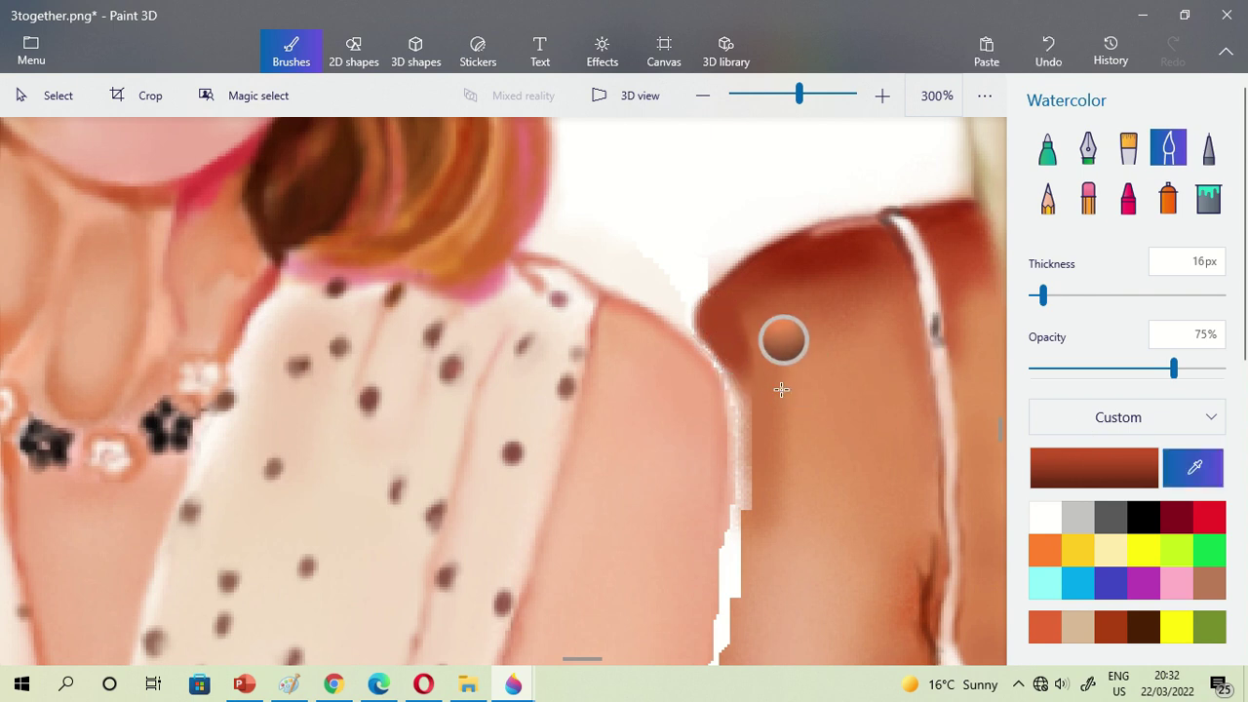
{"action": "left_click", "coordinate": [780, 339]}
{"action": "mouse_move", "coordinate": [736, 356]}
{"action": "left_mouse_down"}
{"action": "mouse_move", "coordinate": [754, 489]}
{"action": "mouse_move", "coordinate": [759, 440]}
{"action": "mouse_move", "coordinate": [752, 509]}
{"action": "mouse_move", "coordinate": [751, 441]}
{"action": "mouse_move", "coordinate": [707, 330]}
{"action": "mouse_move", "coordinate": [756, 443]}
{"action": "left_mouse_up"}
{"action": "scroll", "coordinate": [880, 507], "scroll_direction": "down", "scroll_amount": 2}
{"action": "scroll", "coordinate": [880, 509], "scroll_direction": "down", "scroll_amount": 1}
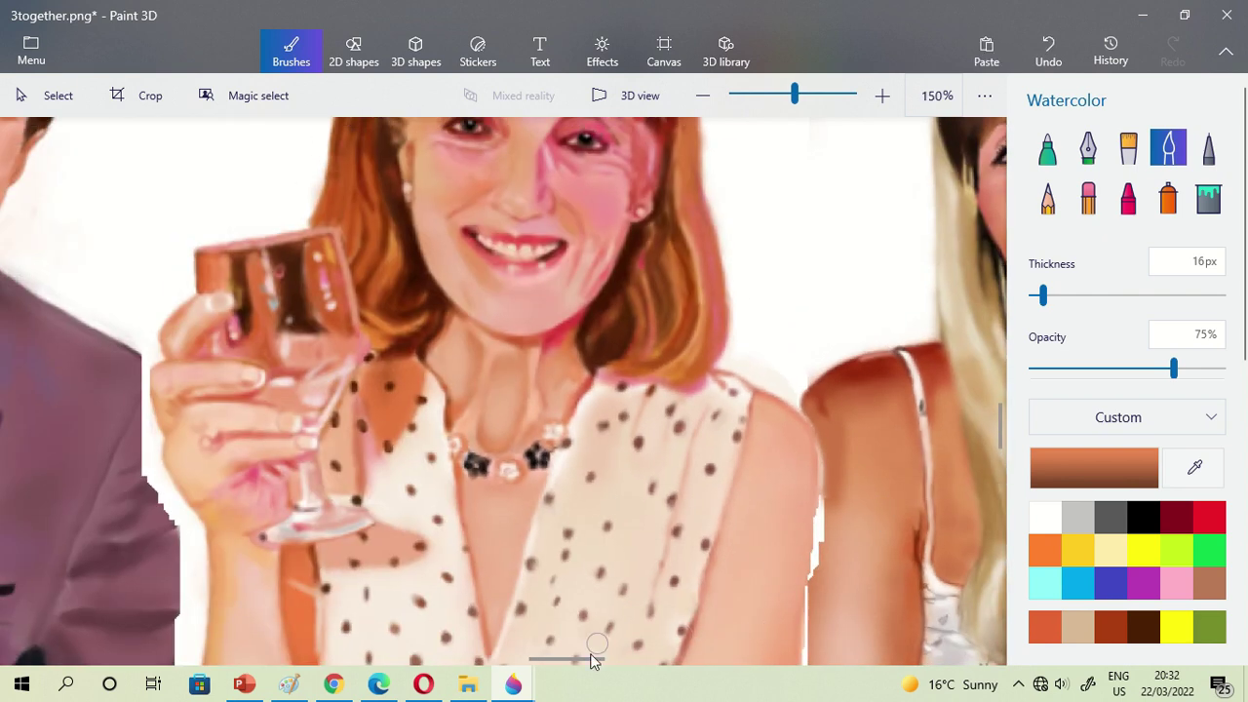
- Pick a skin tone from the red-haired woman's arm and paint along its outer edge beside the white gap
{"action": "left_click_drag", "start_coordinate": [594, 660], "coordinate": [625, 660]}
{"action": "left_click_drag", "start_coordinate": [1000, 425], "coordinate": [1000, 436]}
{"action": "scroll", "coordinate": [417, 373], "scroll_direction": "up", "scroll_amount": 1}
{"action": "scroll", "coordinate": [416, 368], "scroll_direction": "up", "scroll_amount": 1}
{"action": "scroll", "coordinate": [457, 334], "scroll_direction": "down", "scroll_amount": 1}
{"action": "left_click", "coordinate": [1194, 467]}
{"action": "left_click", "coordinate": [375, 530]}
{"action": "left_click_drag", "start_coordinate": [381, 347], "coordinate": [384, 379]}
{"action": "left_click_drag", "start_coordinate": [398, 360], "coordinate": [396, 368]}
{"action": "mouse_move", "coordinate": [389, 429]}
{"action": "left_mouse_down"}
{"action": "mouse_move", "coordinate": [386, 474]}
{"action": "mouse_move", "coordinate": [396, 370]}
{"action": "mouse_move", "coordinate": [390, 478]}
{"action": "left_mouse_up"}
- Pick an orange-brown from the edge of the blonde woman's arm and paint it farther down over the white gap
{"action": "left_click", "coordinate": [1194, 467]}
{"action": "left_click", "coordinate": [411, 357]}
{"action": "mouse_move", "coordinate": [417, 413]}
{"action": "left_mouse_down"}
{"action": "mouse_move", "coordinate": [412, 368]}
{"action": "mouse_move", "coordinate": [416, 420]}
{"action": "left_mouse_up"}
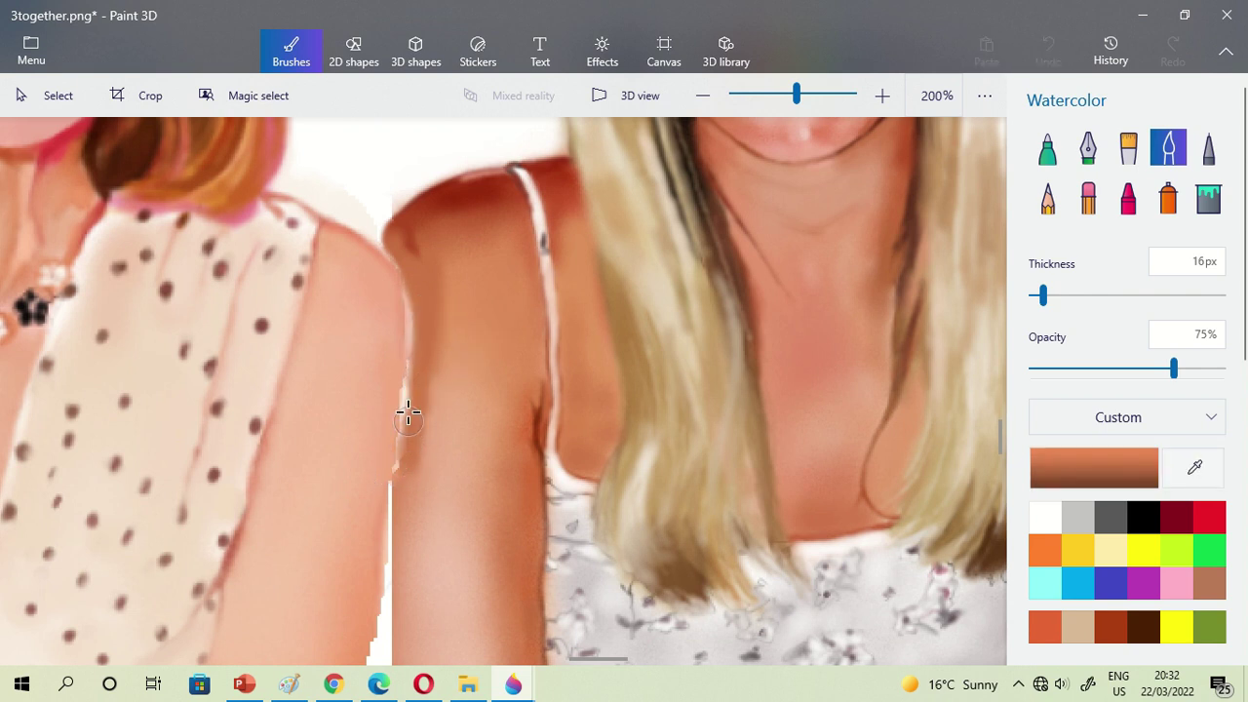
{"action": "left_click_drag", "start_coordinate": [403, 466], "coordinate": [403, 470]}
- Reduce the Watercolor brush to 8 px and paint over the thin white sliver between the two women's arms
{"action": "scroll", "coordinate": [403, 468], "scroll_direction": "up", "scroll_amount": 2}
{"action": "left_click_drag", "start_coordinate": [1053, 299], "coordinate": [1034, 296]}
{"action": "left_click_drag", "start_coordinate": [413, 371], "coordinate": [408, 419]}
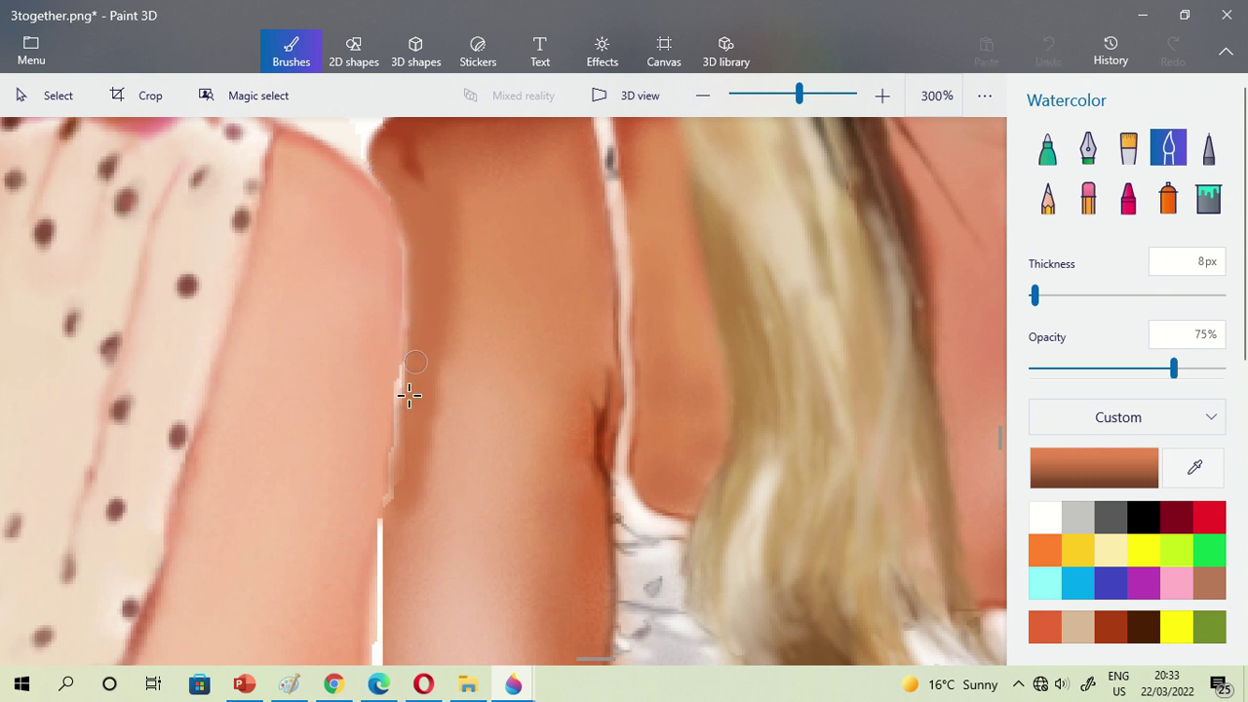
{"action": "left_click_drag", "start_coordinate": [395, 414], "coordinate": [396, 413]}
- Brush a light peach skin tone over the red-haired woman's arm with the Watercolor brush at 31 px
{"action": "left_click", "coordinate": [1194, 467]}
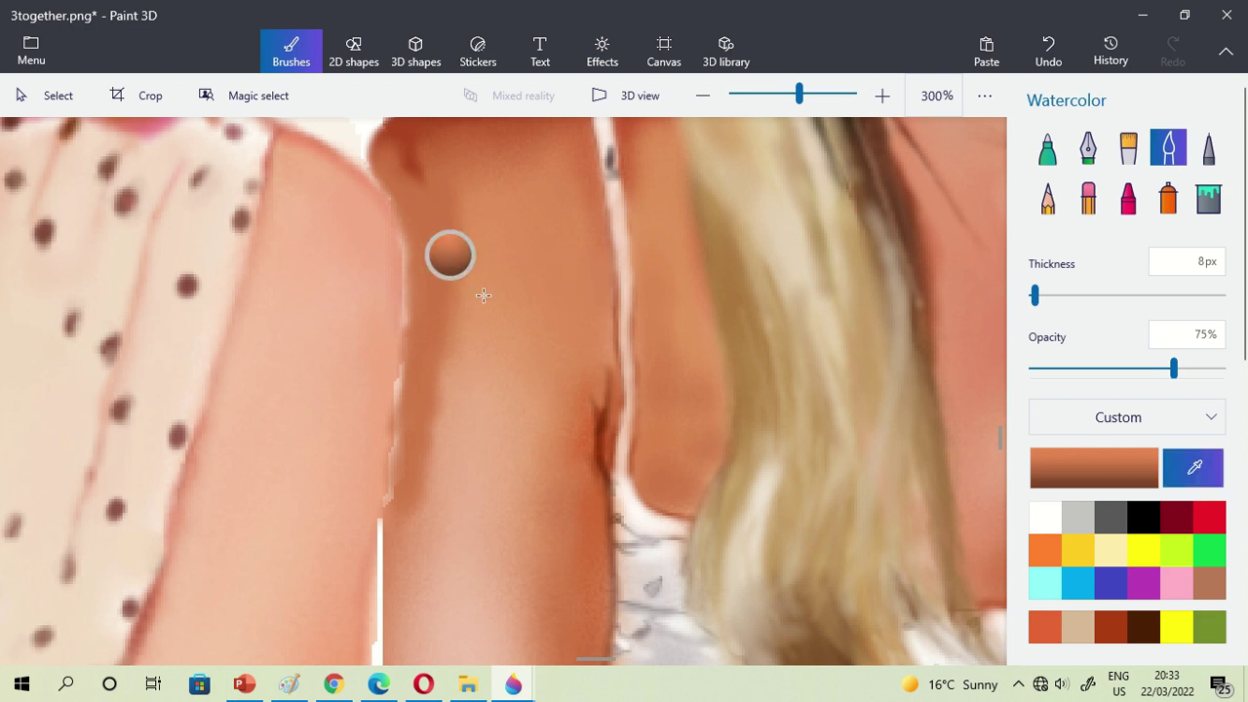
{"action": "left_click", "coordinate": [379, 291]}
{"action": "left_click_drag", "start_coordinate": [1034, 295], "coordinate": [1057, 295]}
{"action": "mouse_move", "coordinate": [328, 323]}
{"action": "left_mouse_down"}
{"action": "mouse_move", "coordinate": [356, 262]}
{"action": "mouse_move", "coordinate": [350, 394]}
{"action": "mouse_move", "coordinate": [361, 300]}
{"action": "left_mouse_up"}
{"action": "left_click", "coordinate": [1195, 467]}
{"action": "left_click", "coordinate": [423, 349]}
{"action": "left_click_drag", "start_coordinate": [323, 278], "coordinate": [308, 585]}
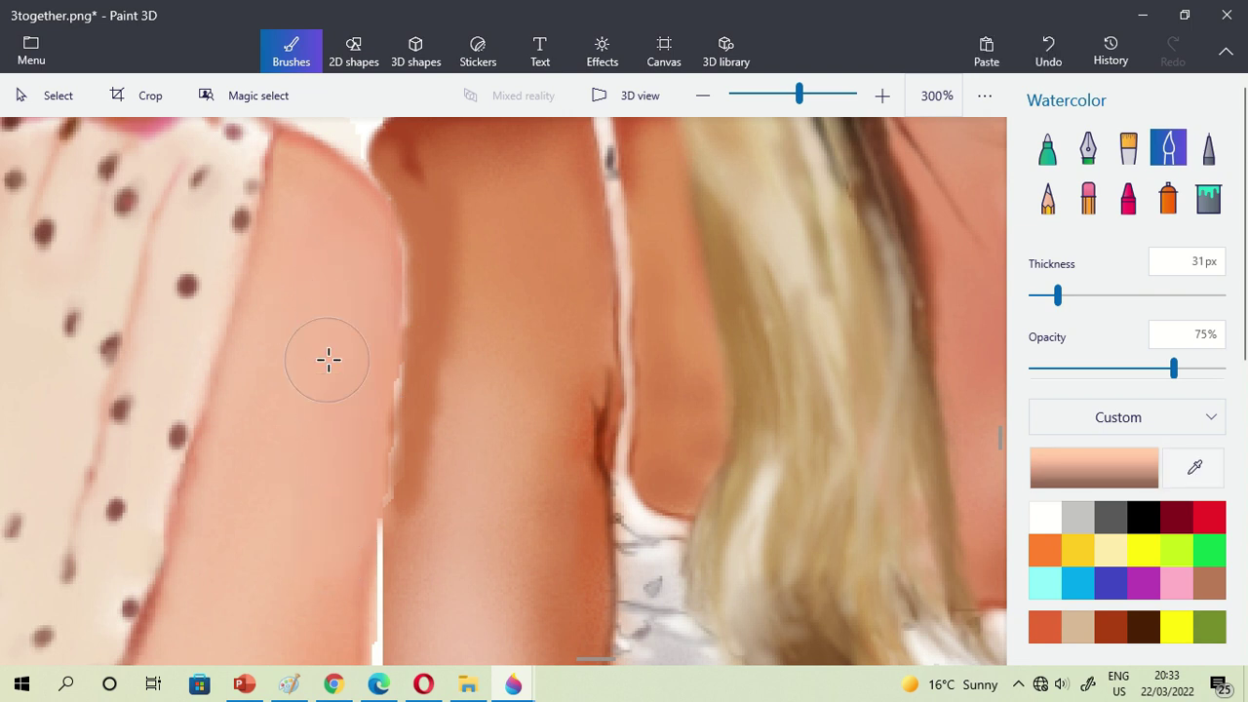
- Pick an orange skin tone from the blonde woman's upper arm and spray it down that arm with the Spray can
{"action": "left_click", "coordinate": [1194, 467]}
{"action": "left_click", "coordinate": [466, 284]}
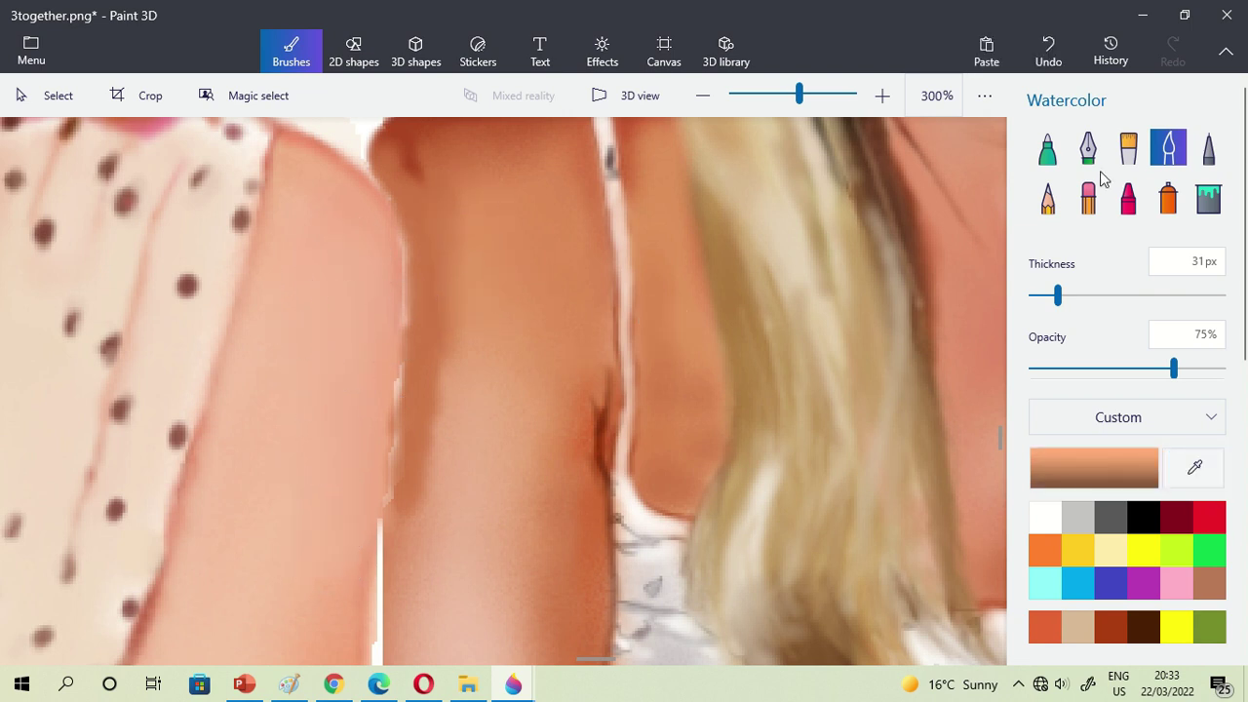
{"action": "left_click", "coordinate": [1167, 196]}
{"action": "mouse_move", "coordinate": [465, 338]}
{"action": "left_mouse_down"}
{"action": "mouse_move", "coordinate": [446, 415]}
{"action": "mouse_move", "coordinate": [440, 393]}
{"action": "mouse_move", "coordinate": [448, 399]}
{"action": "left_mouse_up"}
- Pick a darker orange-brown from the blonde woman's arm edge and paint over the white sliver beside it with the Watercolor brush at 12 px
{"action": "left_click", "coordinate": [1192, 470]}
{"action": "left_click", "coordinate": [412, 294]}
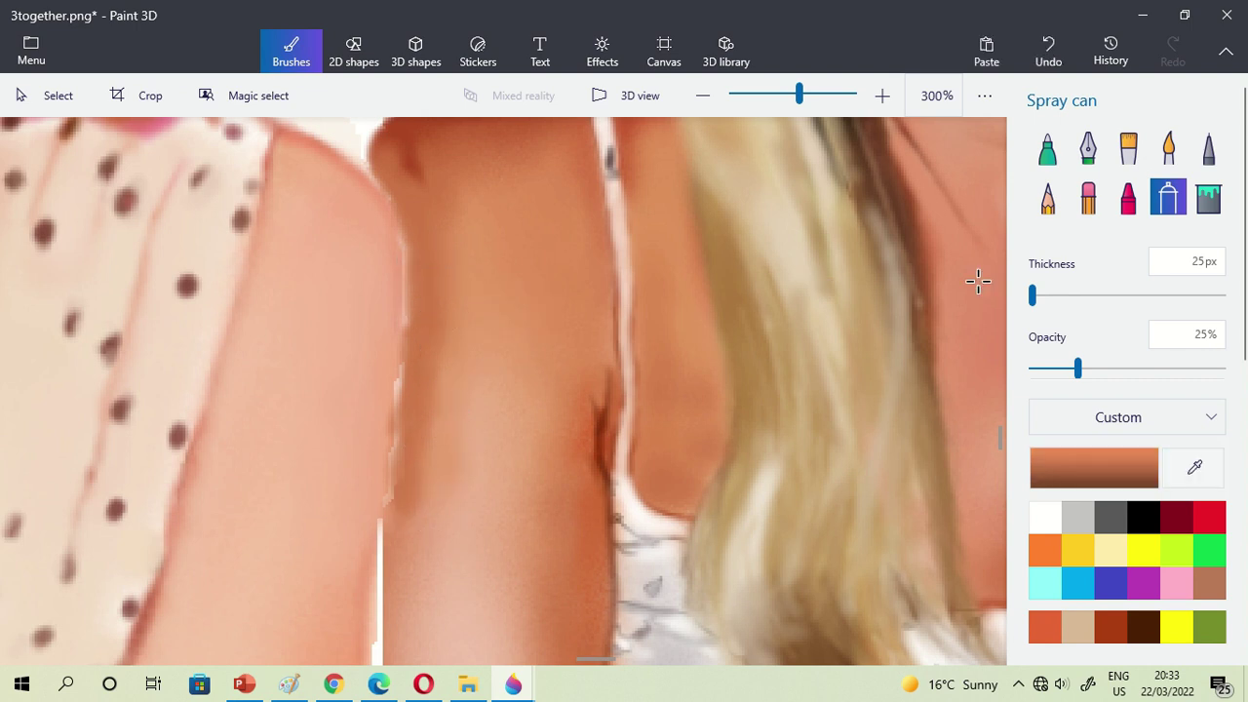
{"action": "left_click", "coordinate": [1170, 151]}
{"action": "scroll", "coordinate": [411, 383], "scroll_direction": "up", "scroll_amount": 1}
{"action": "scroll", "coordinate": [517, 338], "scroll_direction": "down", "scroll_amount": 1}
{"action": "left_click_drag", "start_coordinate": [1058, 296], "coordinate": [1030, 296]}
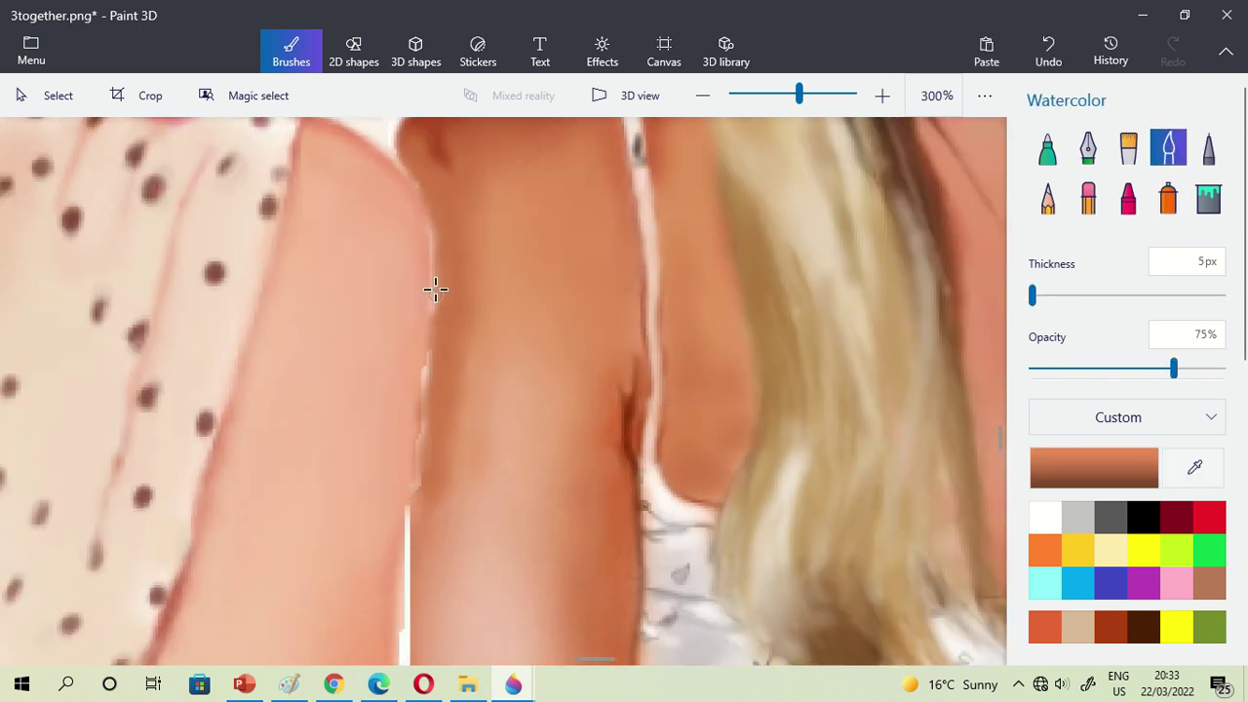
{"action": "mouse_move", "coordinate": [437, 250]}
{"action": "left_mouse_down"}
{"action": "mouse_move", "coordinate": [419, 181]}
{"action": "mouse_move", "coordinate": [439, 260]}
{"action": "mouse_move", "coordinate": [429, 322]}
{"action": "left_mouse_up"}
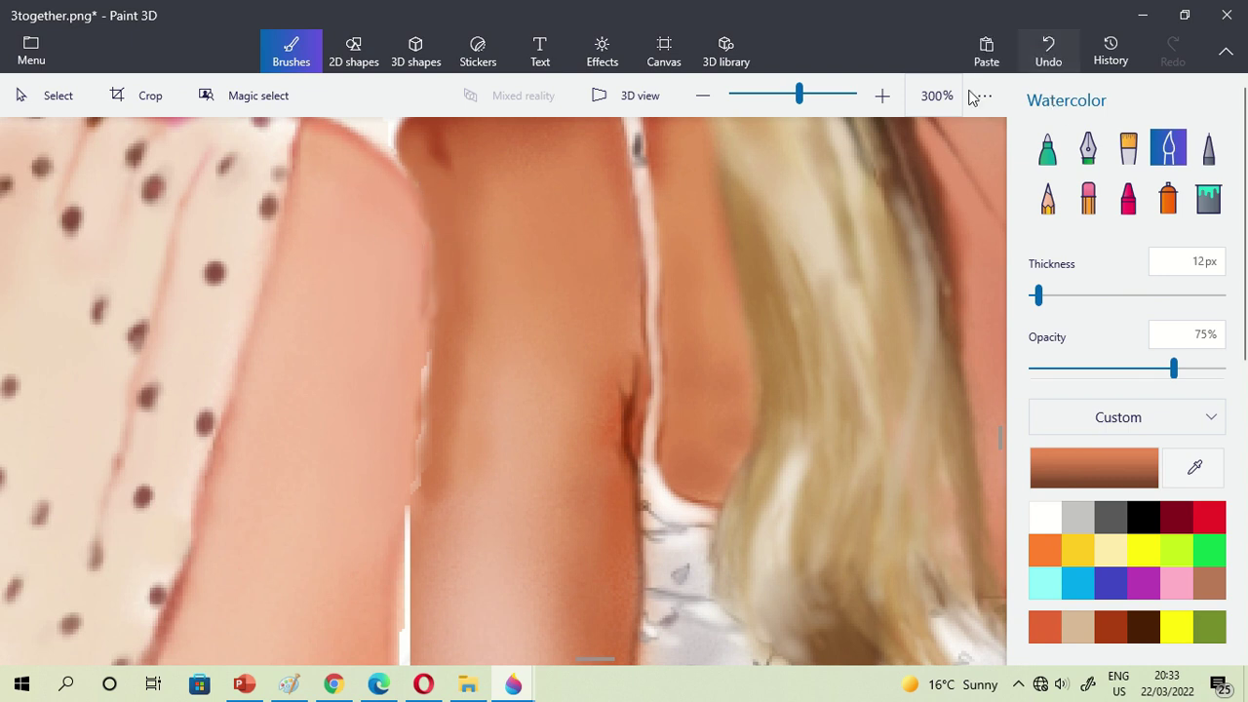
{"action": "left_click_drag", "start_coordinate": [429, 226], "coordinate": [440, 380]}
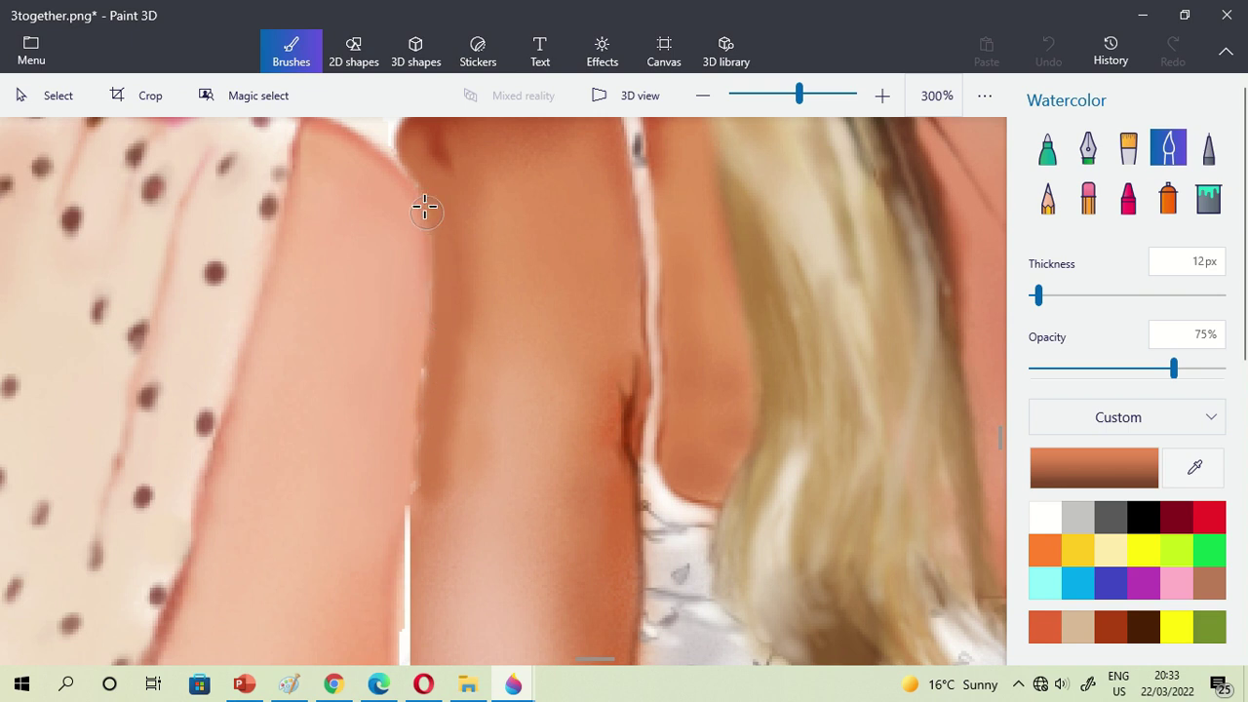
{"action": "mouse_move", "coordinate": [424, 209]}
{"action": "left_mouse_down"}
{"action": "mouse_move", "coordinate": [397, 145]}
{"action": "mouse_move", "coordinate": [399, 168]}
{"action": "left_mouse_up"}
- Pick a peach tone from the red-haired woman's arm and paint its outer edge from the shoulder down over the remaining white sliver
{"action": "left_click", "coordinate": [1194, 467]}
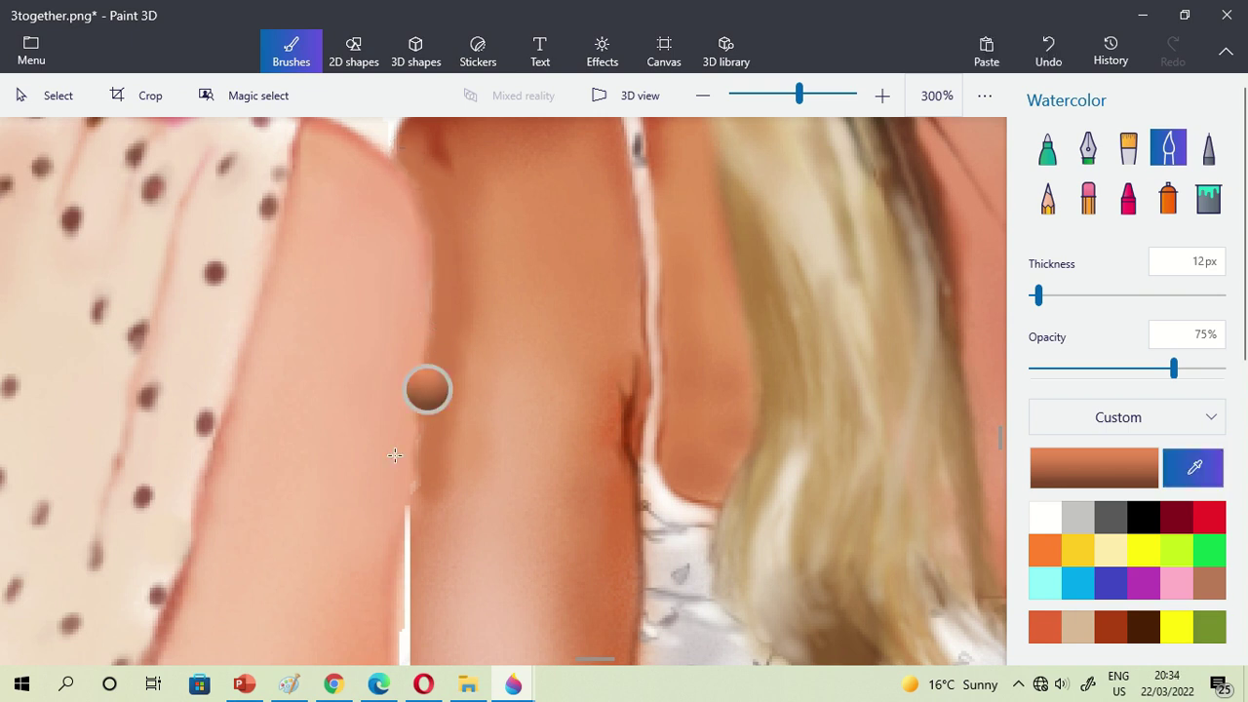
{"action": "left_click", "coordinate": [386, 579]}
{"action": "left_click_drag", "start_coordinate": [377, 173], "coordinate": [409, 205]}
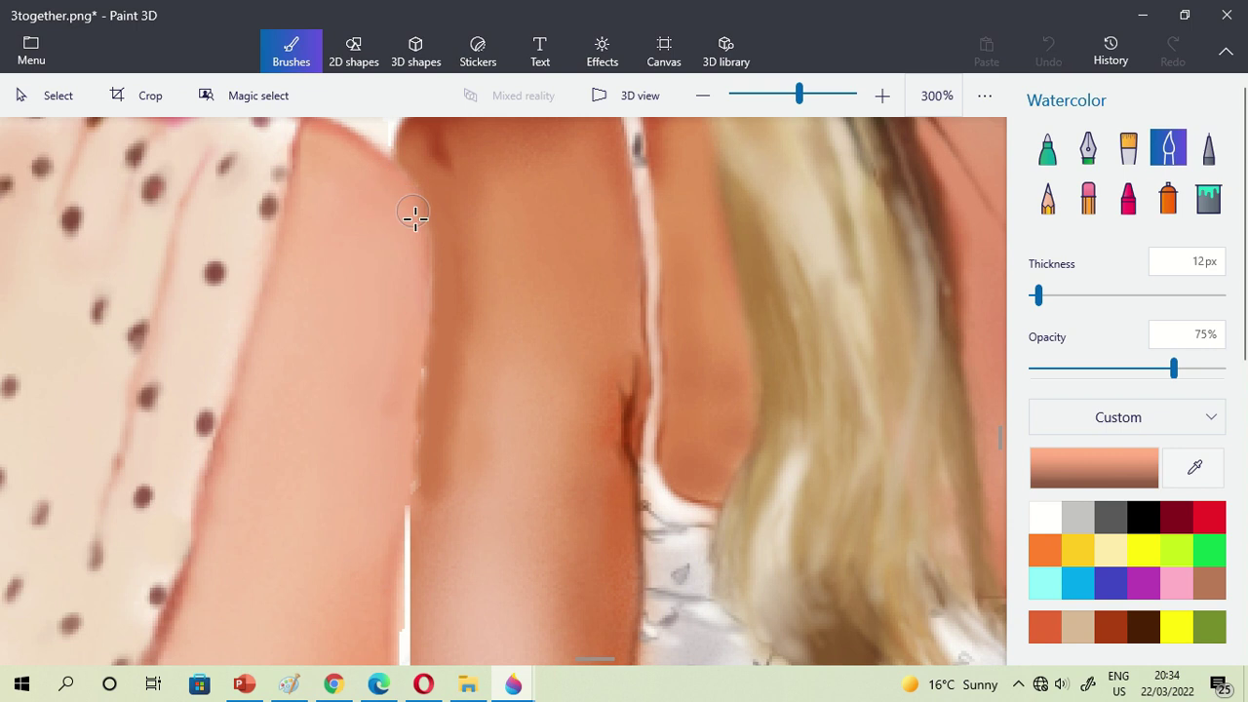
{"action": "left_click_drag", "start_coordinate": [410, 369], "coordinate": [414, 417]}
{"action": "left_click_drag", "start_coordinate": [422, 347], "coordinate": [392, 509]}
{"action": "left_click_drag", "start_coordinate": [418, 362], "coordinate": [388, 502]}
- Pick an orange-brown from the blonde woman's arm edge and paint along the seam with the red-haired woman's arm
{"action": "left_click", "coordinate": [1194, 468]}
{"action": "left_click", "coordinate": [445, 363]}
{"action": "left_click_drag", "start_coordinate": [433, 374], "coordinate": [429, 380]}
{"action": "mouse_move", "coordinate": [417, 478]}
{"action": "left_mouse_down"}
{"action": "mouse_move", "coordinate": [443, 329]}
{"action": "mouse_move", "coordinate": [408, 478]}
{"action": "left_mouse_up"}
{"action": "left_click_drag", "start_coordinate": [438, 192], "coordinate": [447, 239]}
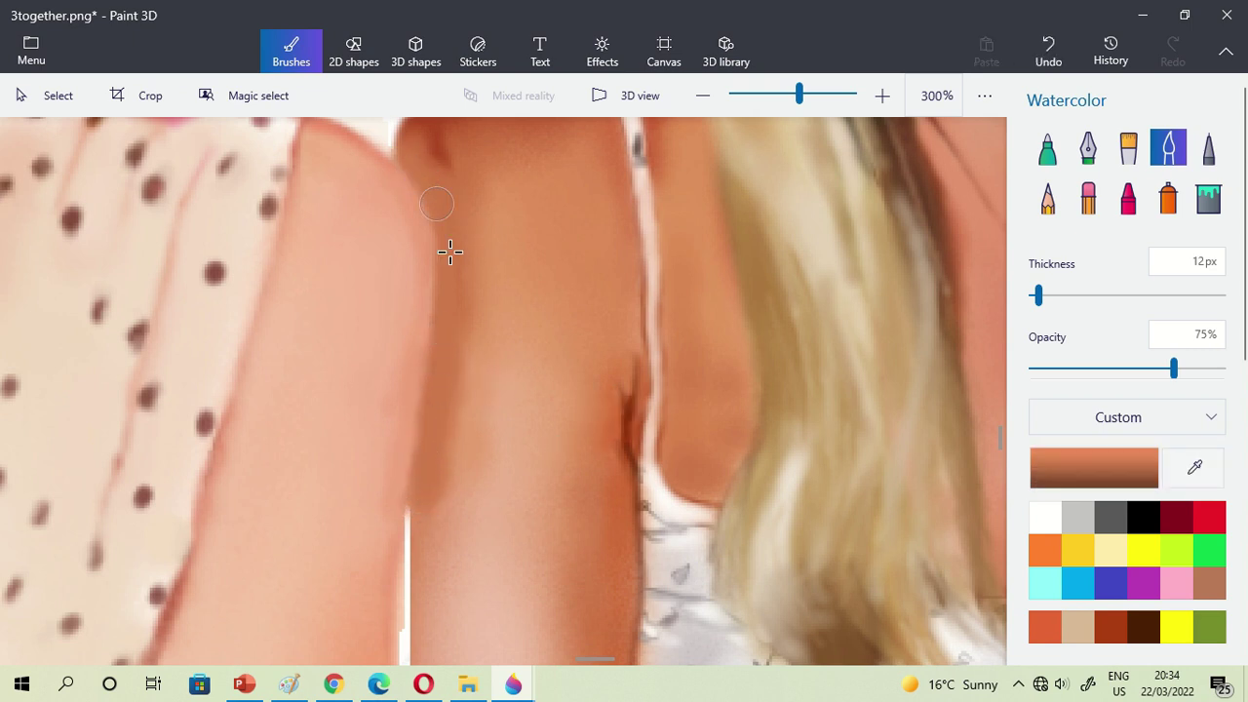
- Touch up the seam with a pink sampled from the red-haired woman's shoulder and an orange sampled from the blonde woman's arm
{"action": "left_click", "coordinate": [1192, 466]}
{"action": "left_click", "coordinate": [369, 161], "text": "alt"}
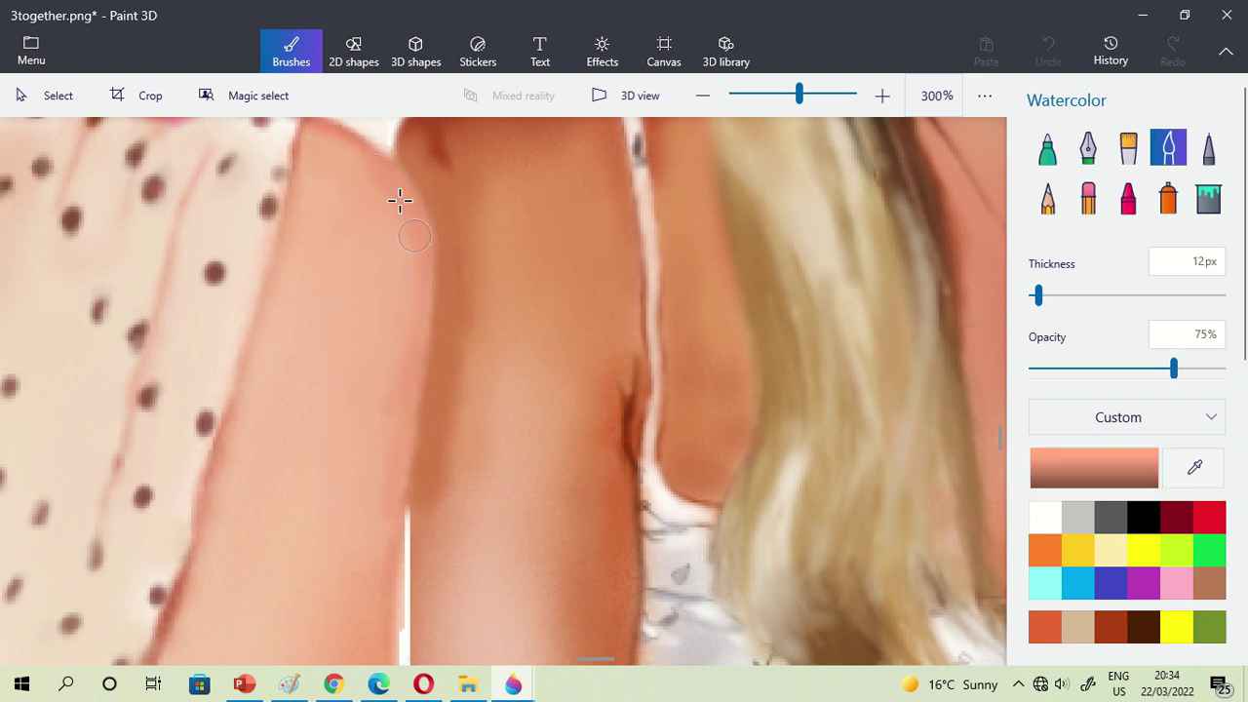
{"action": "left_click", "coordinate": [1195, 467]}
{"action": "left_click", "coordinate": [448, 423]}
{"action": "left_click_drag", "start_coordinate": [435, 440], "coordinate": [427, 487]}
{"action": "left_click", "coordinate": [1194, 467]}
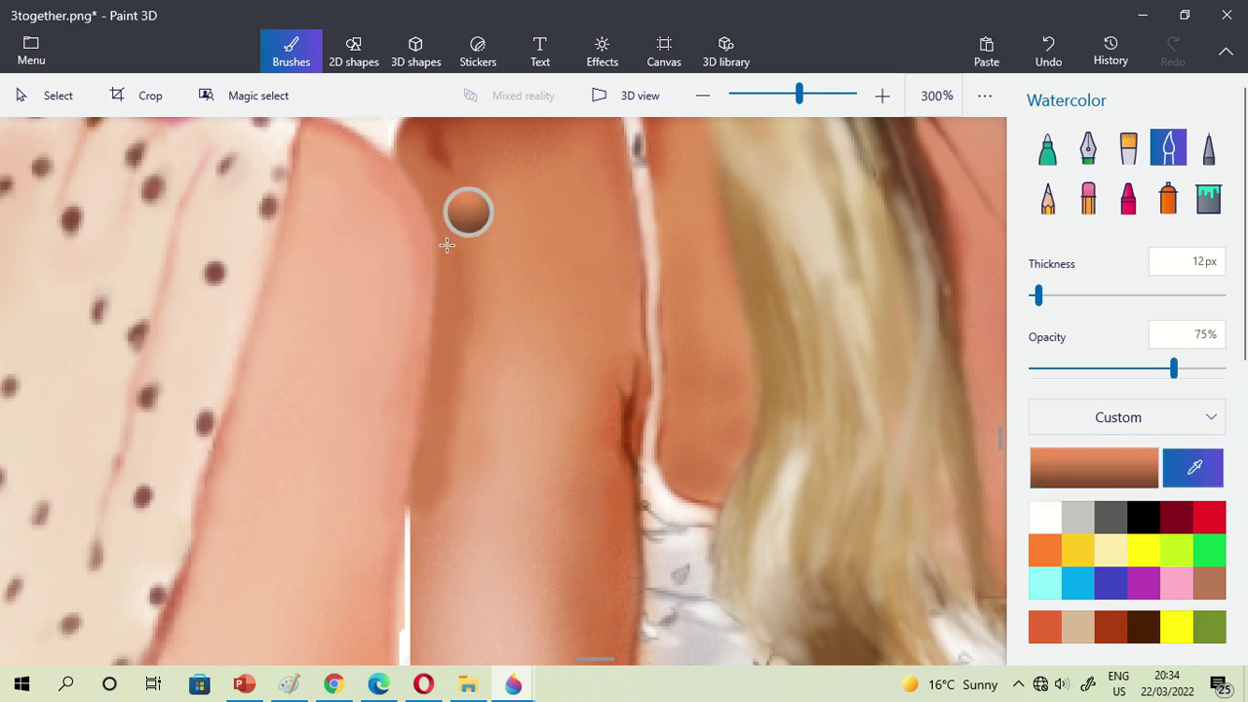
{"action": "left_click", "coordinate": [450, 152]}
- Pick an orange skin tone near the lower seam and paint it over the upper end of the remaining white gap
{"action": "scroll", "coordinate": [448, 159], "scroll_direction": "down", "scroll_amount": 5}
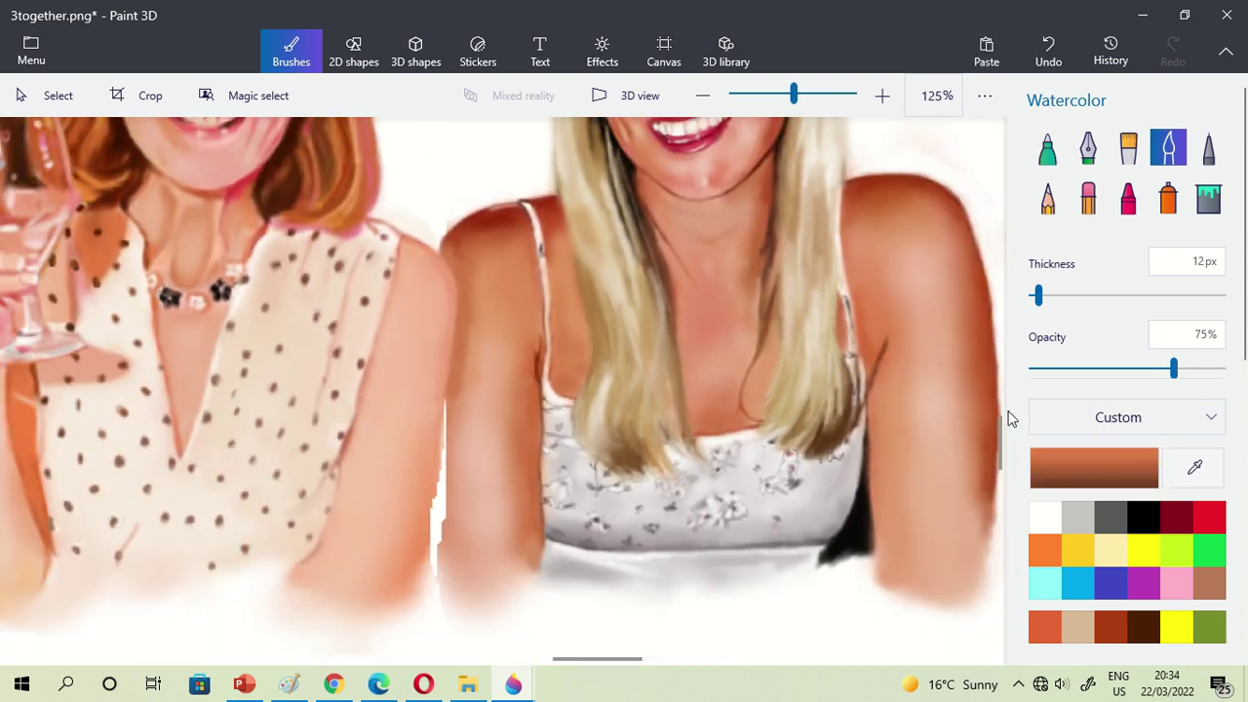
{"action": "left_click_drag", "start_coordinate": [1001, 441], "coordinate": [1001, 452]}
{"action": "left_click", "coordinate": [1194, 467]}
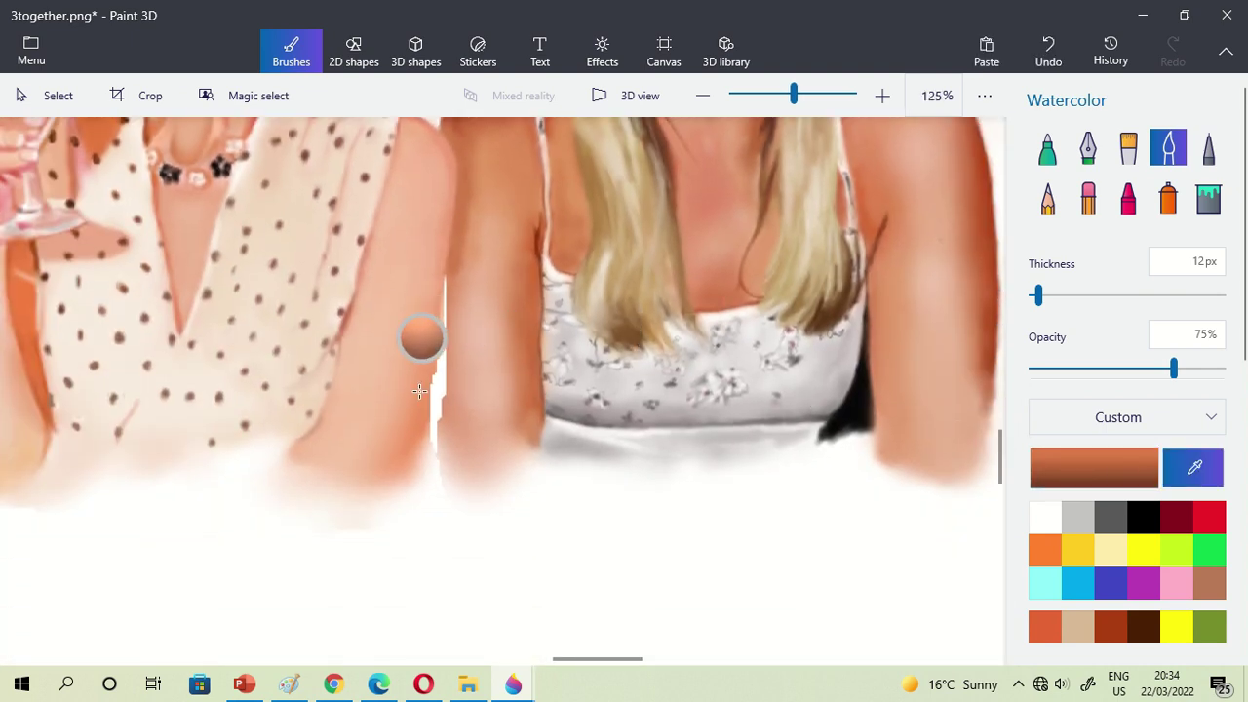
{"action": "left_click", "coordinate": [434, 355]}
{"action": "scroll", "coordinate": [439, 346], "scroll_direction": "up", "scroll_amount": 1}
{"action": "scroll", "coordinate": [441, 281], "scroll_direction": "up", "scroll_amount": 1}
{"action": "left_click_drag", "start_coordinate": [449, 263], "coordinate": [440, 302]}
- Pick a pinkish peach from the red-haired woman's lower arm and paint its outer edge over the white gap
{"action": "left_click", "coordinate": [1194, 467]}
{"action": "left_click", "coordinate": [418, 439]}
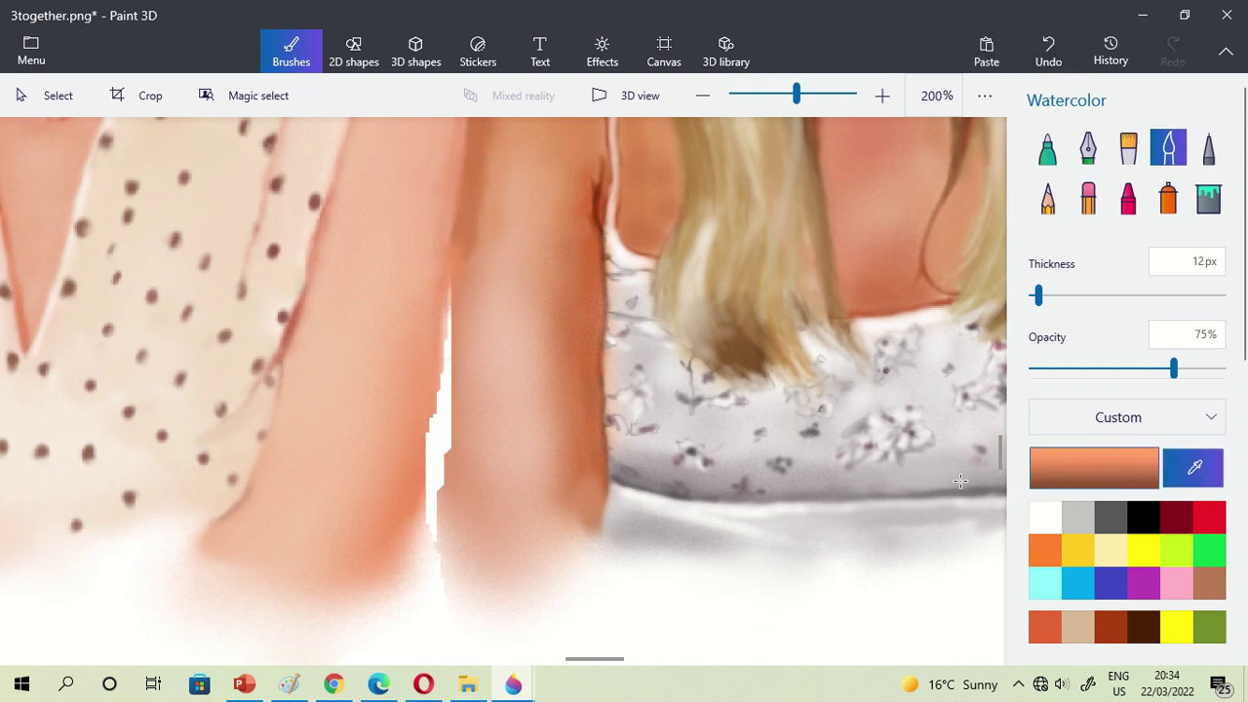
{"action": "mouse_move", "coordinate": [1001, 453]}
{"action": "left_mouse_down"}
{"action": "mouse_move", "coordinate": [1000, 427]}
{"action": "mouse_move", "coordinate": [1001, 467]}
{"action": "mouse_move", "coordinate": [1000, 444]}
{"action": "left_mouse_up"}
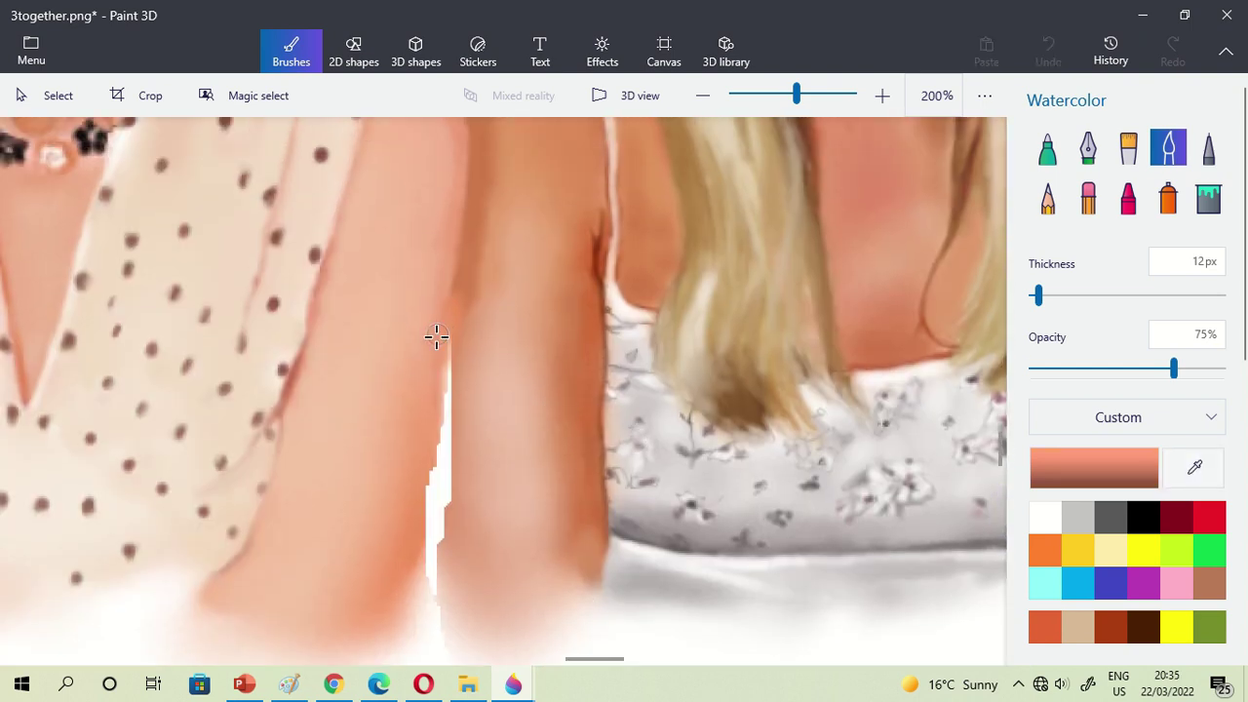
{"action": "left_click_drag", "start_coordinate": [446, 333], "coordinate": [444, 359]}
{"action": "left_click_drag", "start_coordinate": [426, 492], "coordinate": [441, 380]}
{"action": "left_click_drag", "start_coordinate": [439, 433], "coordinate": [429, 492]}
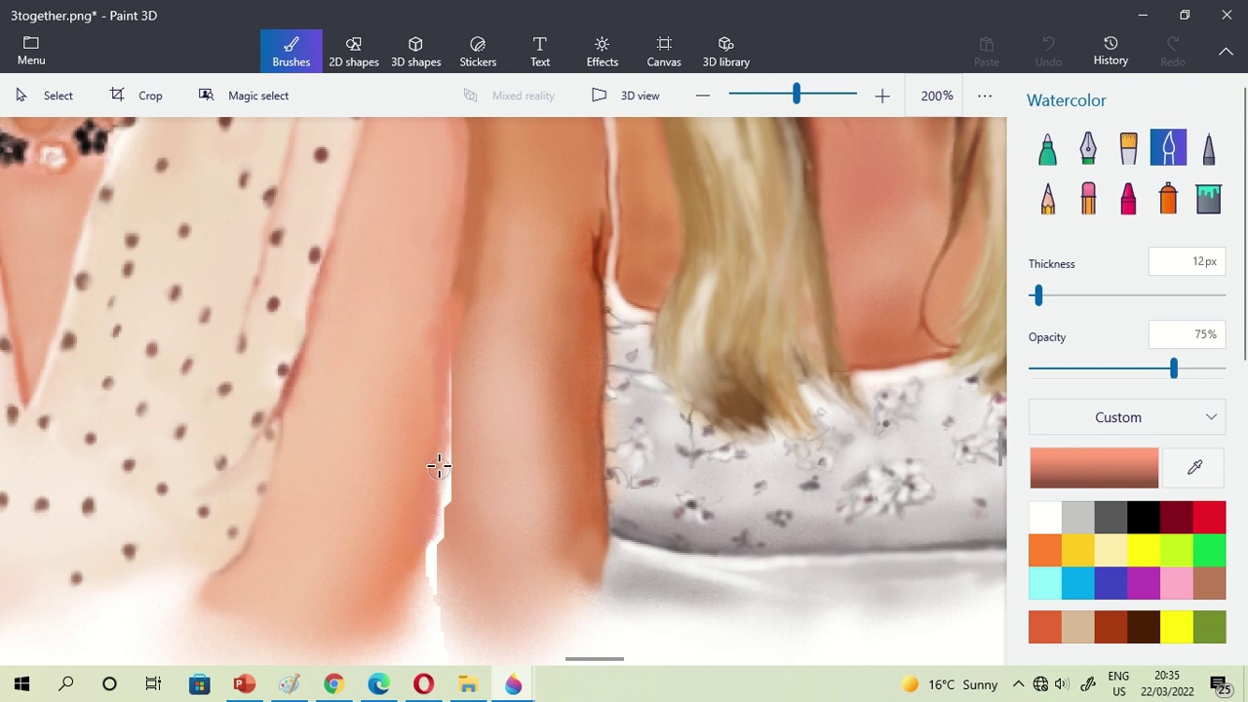
{"action": "left_click_drag", "start_coordinate": [448, 308], "coordinate": [449, 309]}
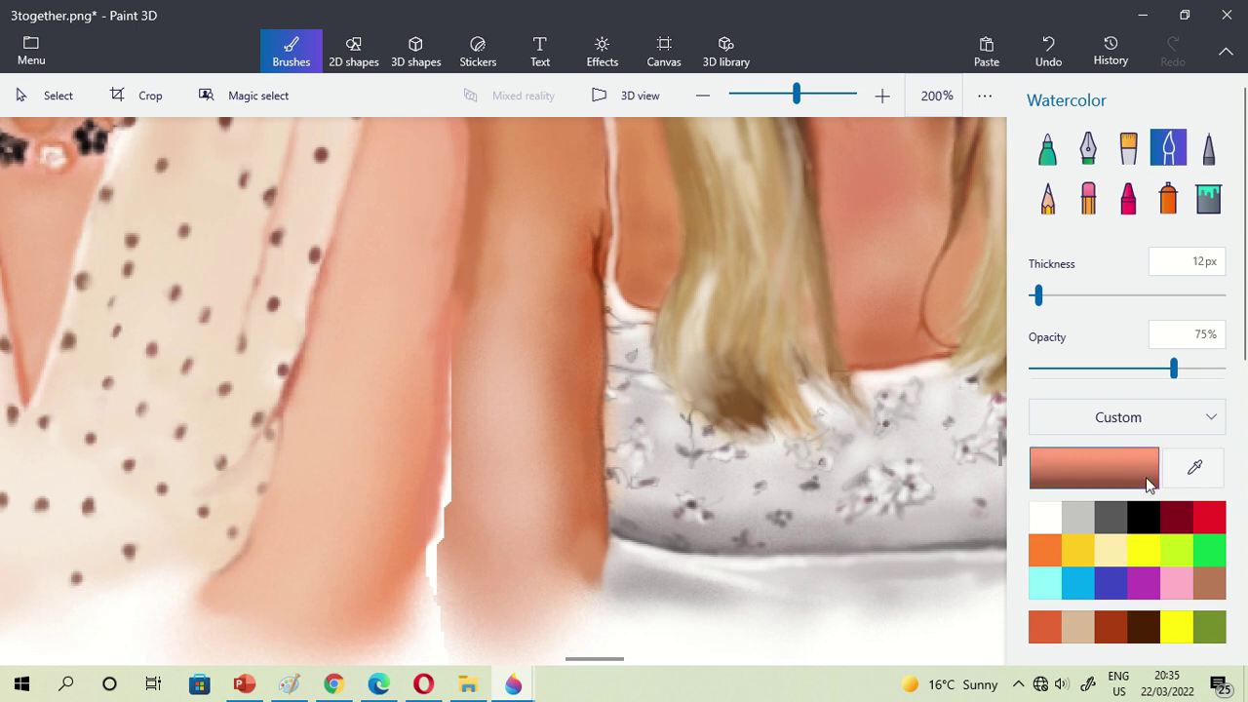
- Pick a light peach from the blonde woman's lower arm and paint its inner edge over the remaining white gap
{"action": "left_click", "coordinate": [1194, 467]}
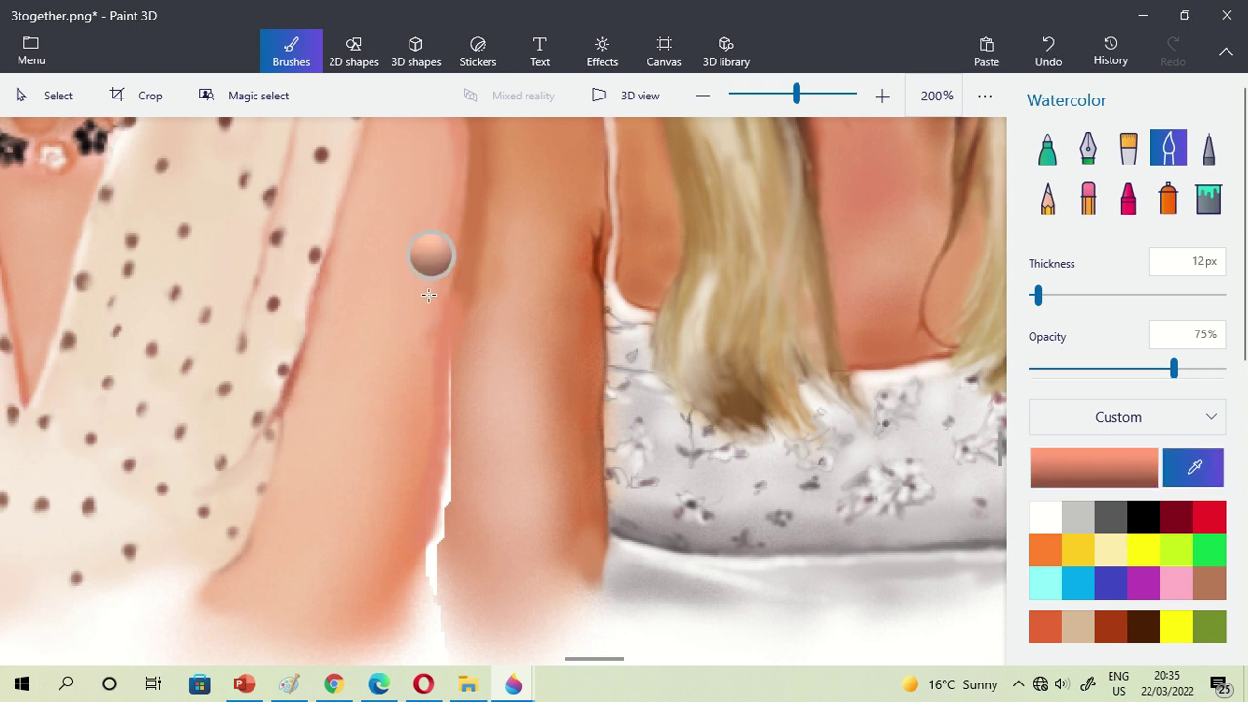
{"action": "left_click", "coordinate": [459, 409]}
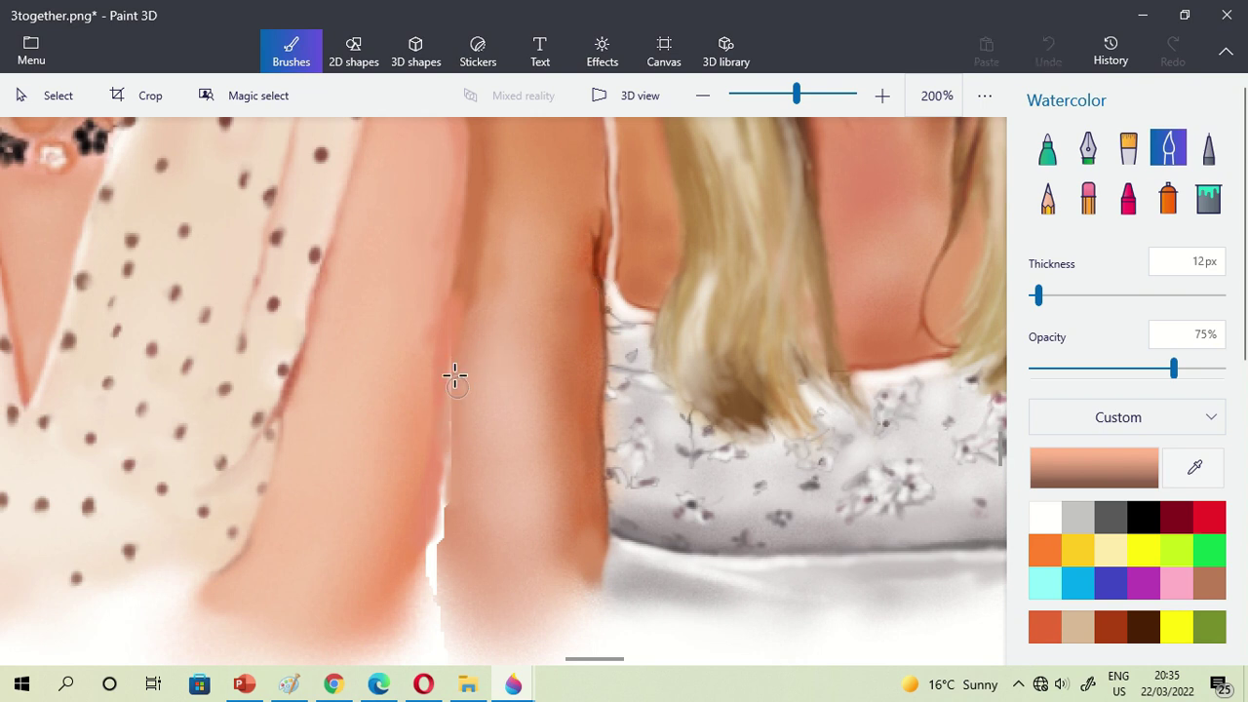
{"action": "left_click_drag", "start_coordinate": [452, 388], "coordinate": [446, 445]}
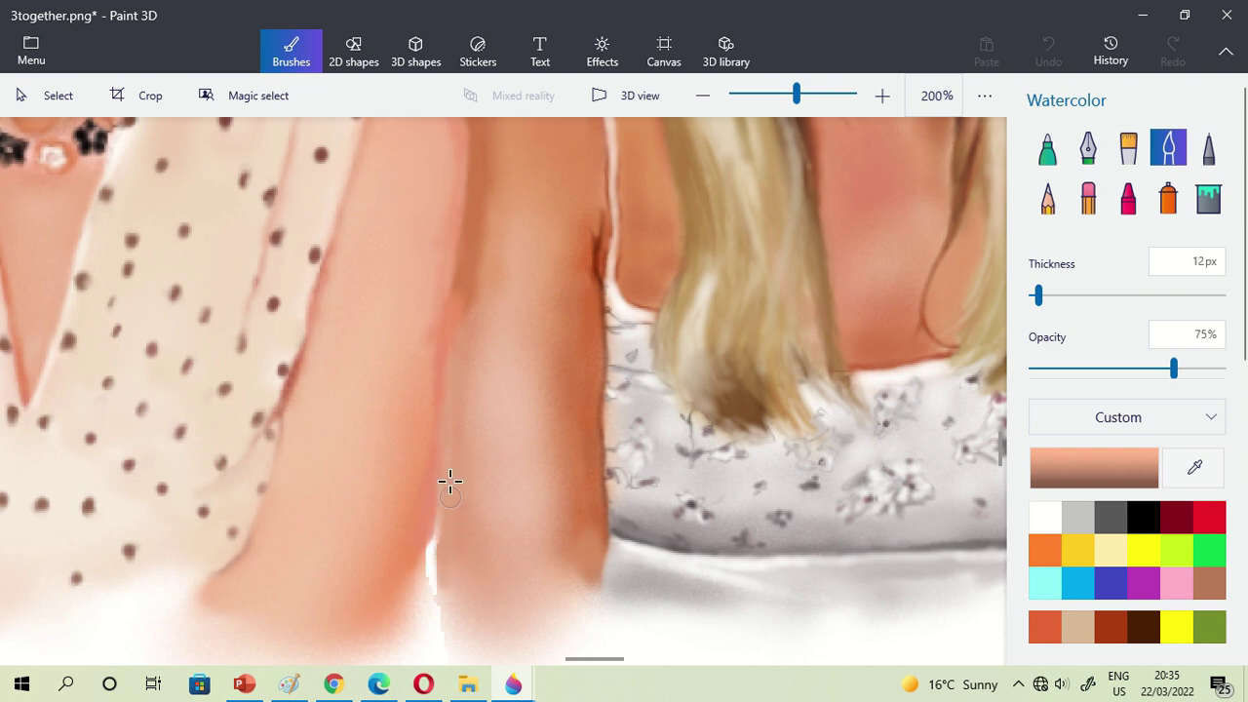
- Soften the bottom of the red-haired woman's arm with a sampled off-white and smooth the blonde woman's lower arm edge with a sampled peach
{"action": "left_click", "coordinate": [1194, 467]}
{"action": "left_click", "coordinate": [430, 558]}
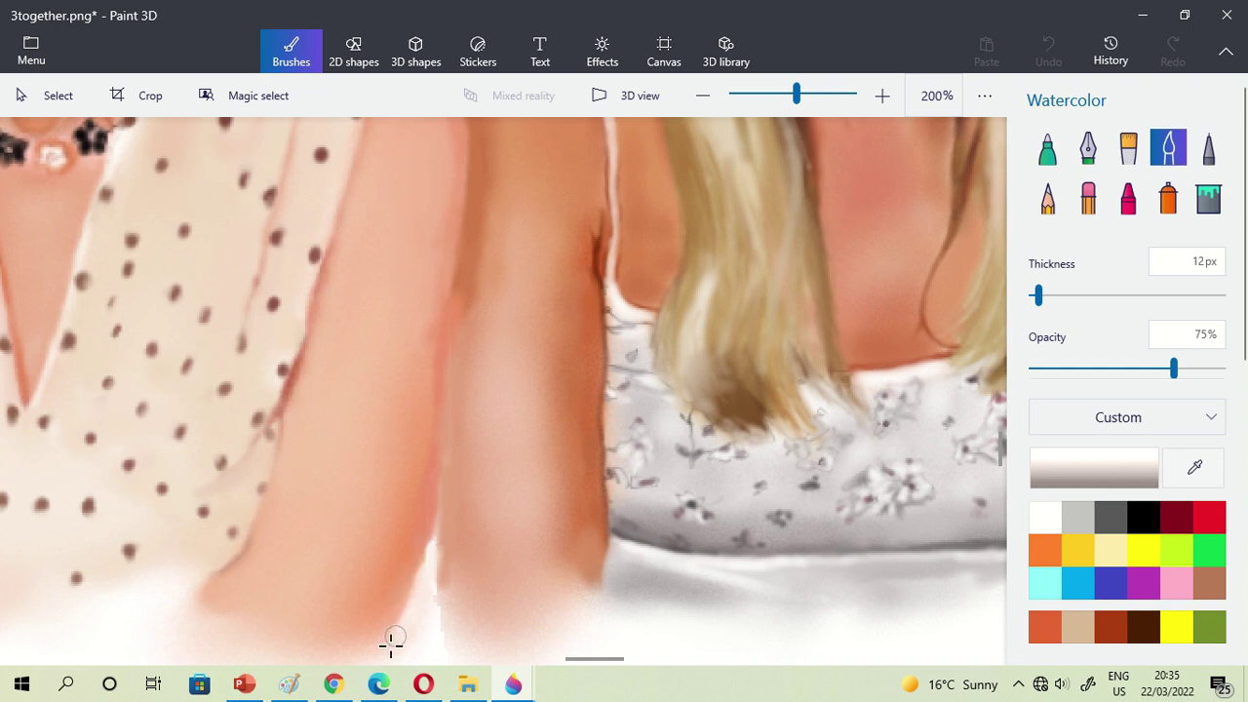
{"action": "left_click", "coordinate": [1194, 467]}
{"action": "left_click", "coordinate": [444, 534]}
{"action": "left_click_drag", "start_coordinate": [451, 529], "coordinate": [441, 600]}
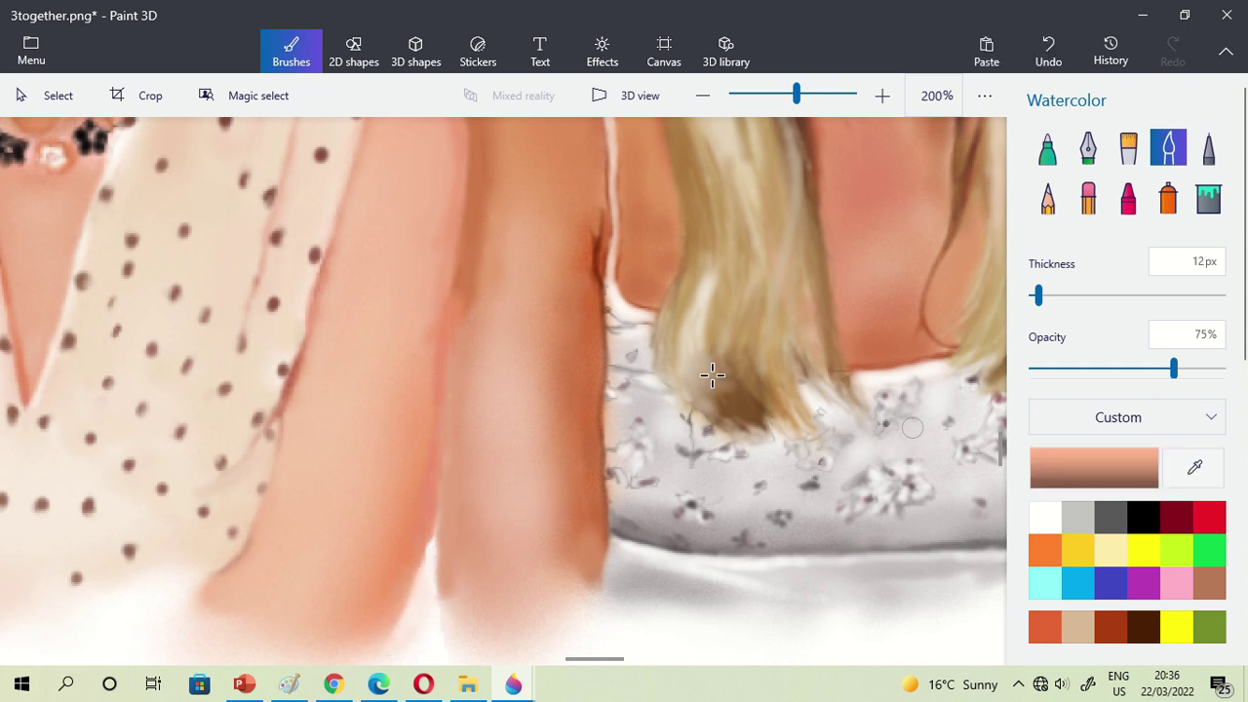
- Pick peach tones from the red-haired woman's arm and blend its outer side with the Watercolor brush, enlarging it to 27 px
{"action": "scroll", "coordinate": [543, 354], "scroll_direction": "down", "scroll_amount": 3}
{"action": "left_click", "coordinate": [1195, 469]}
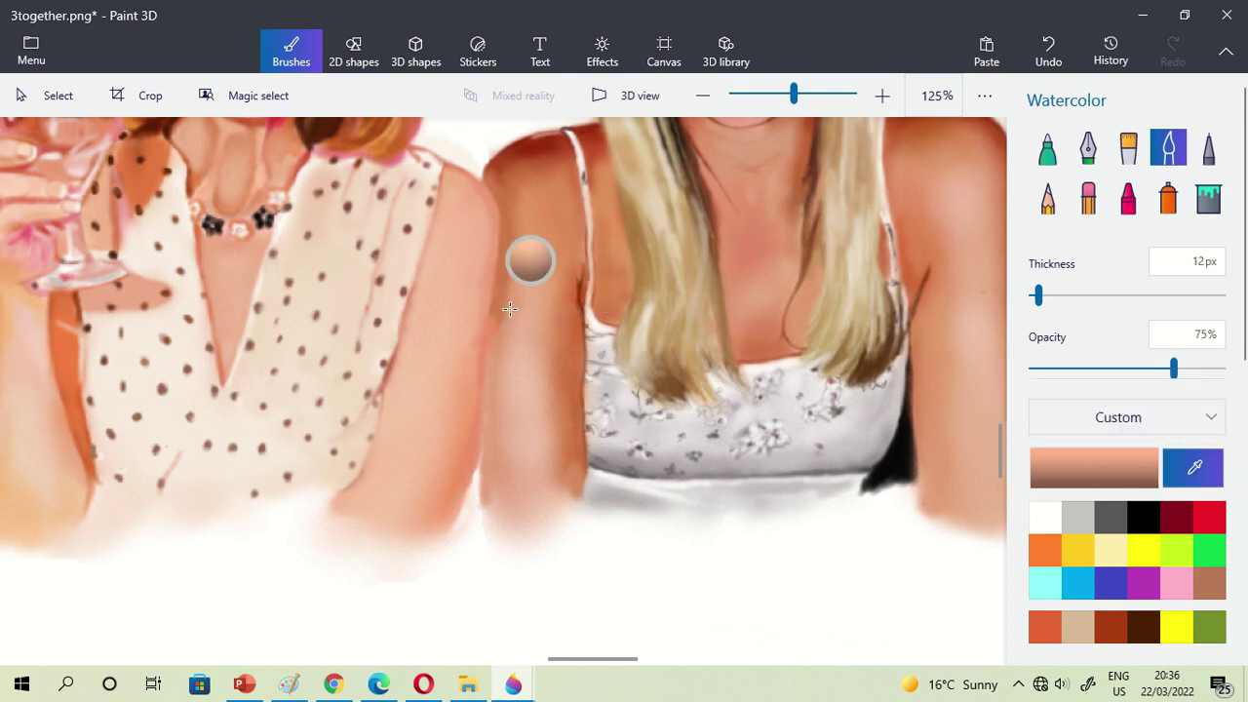
{"action": "left_click", "coordinate": [475, 329]}
{"action": "scroll", "coordinate": [482, 351], "scroll_direction": "up", "scroll_amount": 4}
{"action": "scroll", "coordinate": [482, 351], "scroll_direction": "down", "scroll_amount": 2}
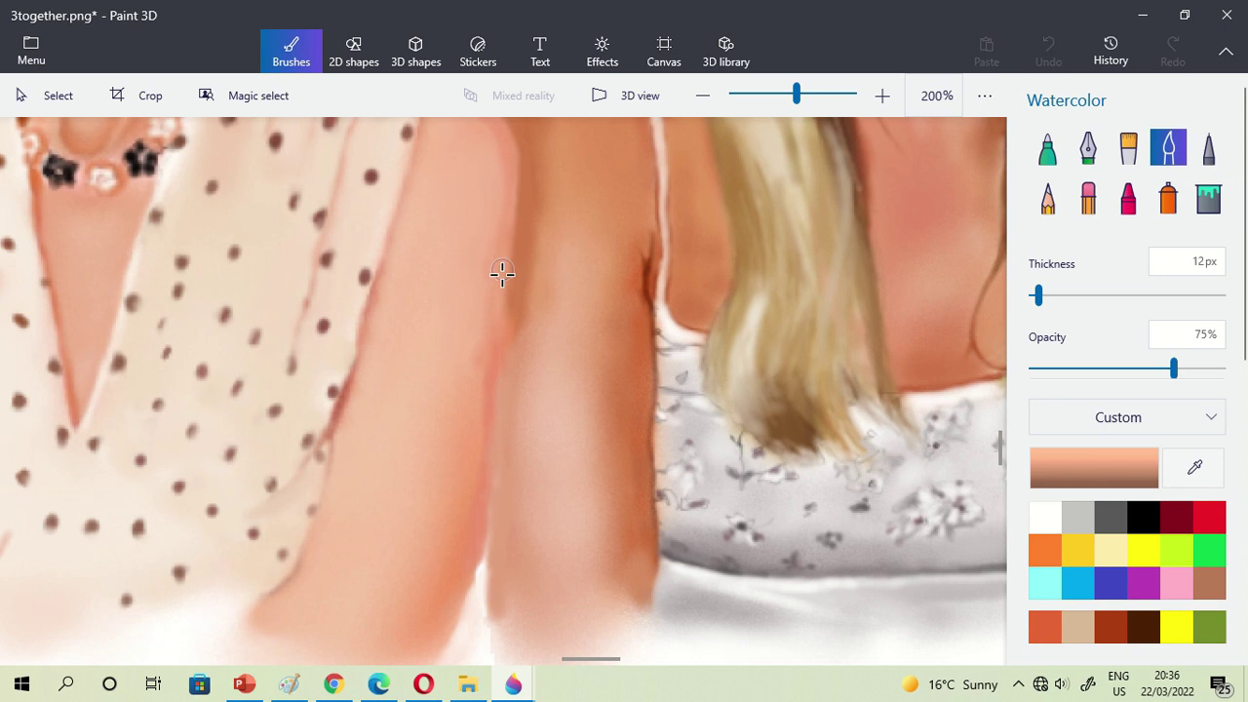
{"action": "left_click", "coordinate": [1194, 467]}
{"action": "left_click", "coordinate": [467, 389]}
{"action": "mouse_move", "coordinate": [468, 388]}
{"action": "left_mouse_down"}
{"action": "mouse_move", "coordinate": [477, 315]}
{"action": "mouse_move", "coordinate": [472, 419]}
{"action": "left_mouse_up"}
{"action": "left_click_drag", "start_coordinate": [479, 332], "coordinate": [468, 474]}
{"action": "left_click_drag", "start_coordinate": [470, 518], "coordinate": [470, 137]}
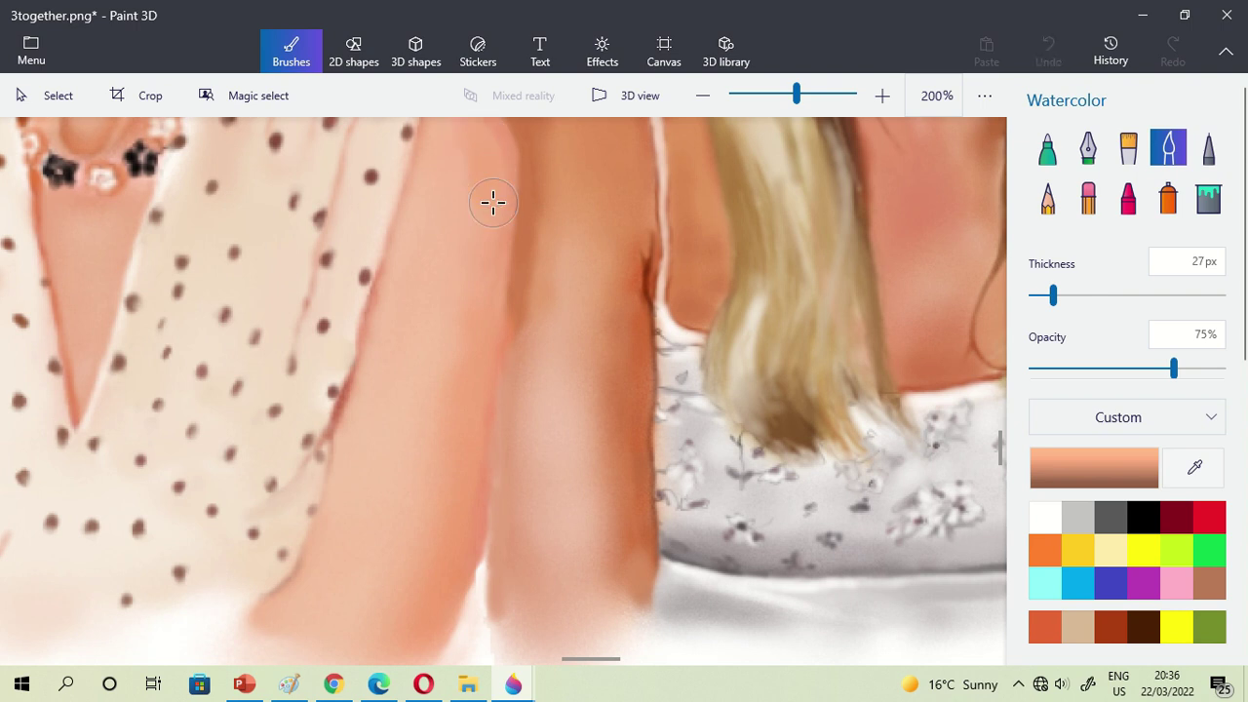
{"action": "left_click_drag", "start_coordinate": [483, 335], "coordinate": [462, 279]}
- Pick a light peach from the red-haired woman's arm and spray it down the arm with the Spray can at 40 px
{"action": "scroll", "coordinate": [462, 279], "scroll_direction": "down", "scroll_amount": 3}
{"action": "left_click", "coordinate": [1209, 453]}
{"action": "left_click", "coordinate": [456, 251]}
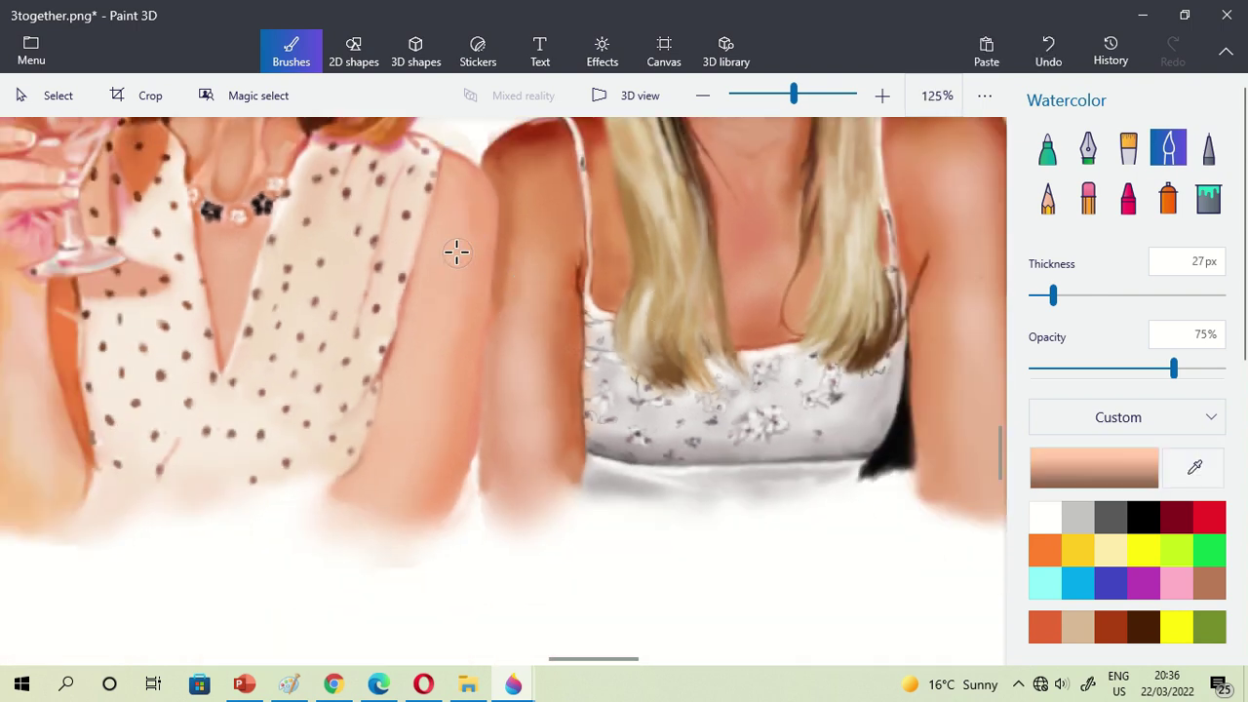
{"action": "left_click", "coordinate": [1167, 201]}
{"action": "left_click_drag", "start_coordinate": [515, 219], "coordinate": [470, 230]}
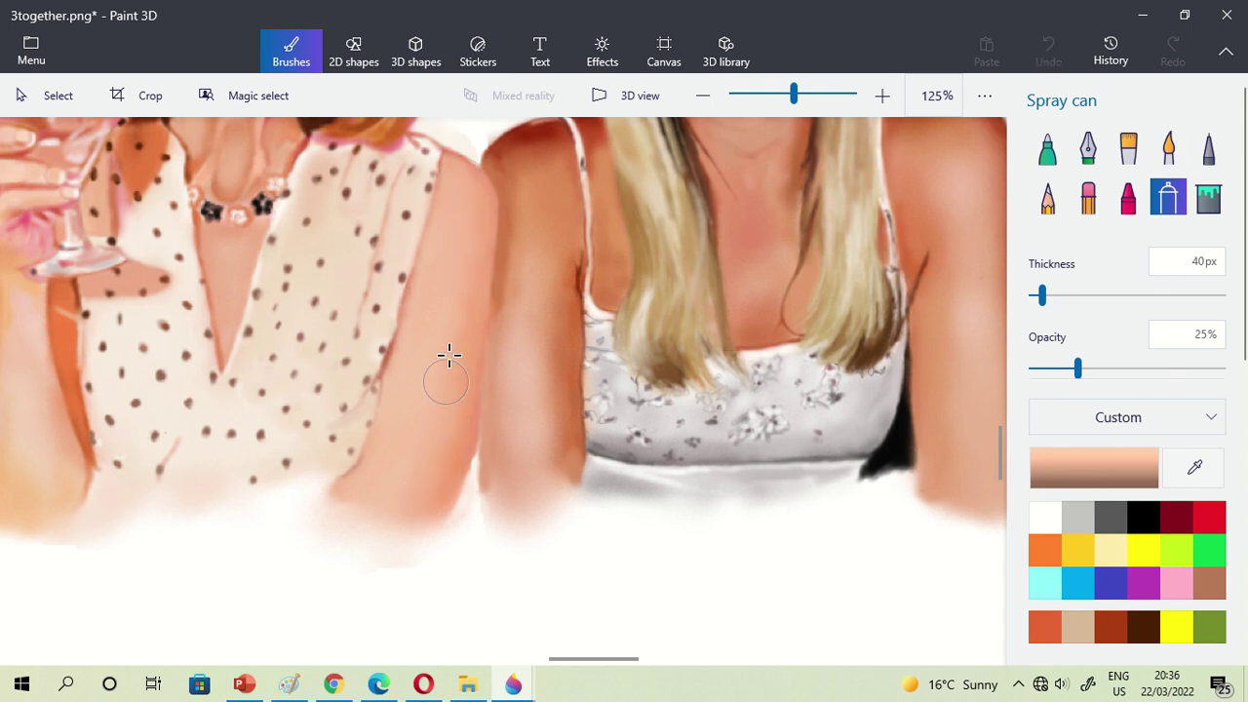
{"action": "left_click_drag", "start_coordinate": [431, 327], "coordinate": [381, 484]}
- Pick an orange tone from the blonde woman's upper arm and spray it along the arm beside the seam
{"action": "left_click", "coordinate": [1194, 467]}
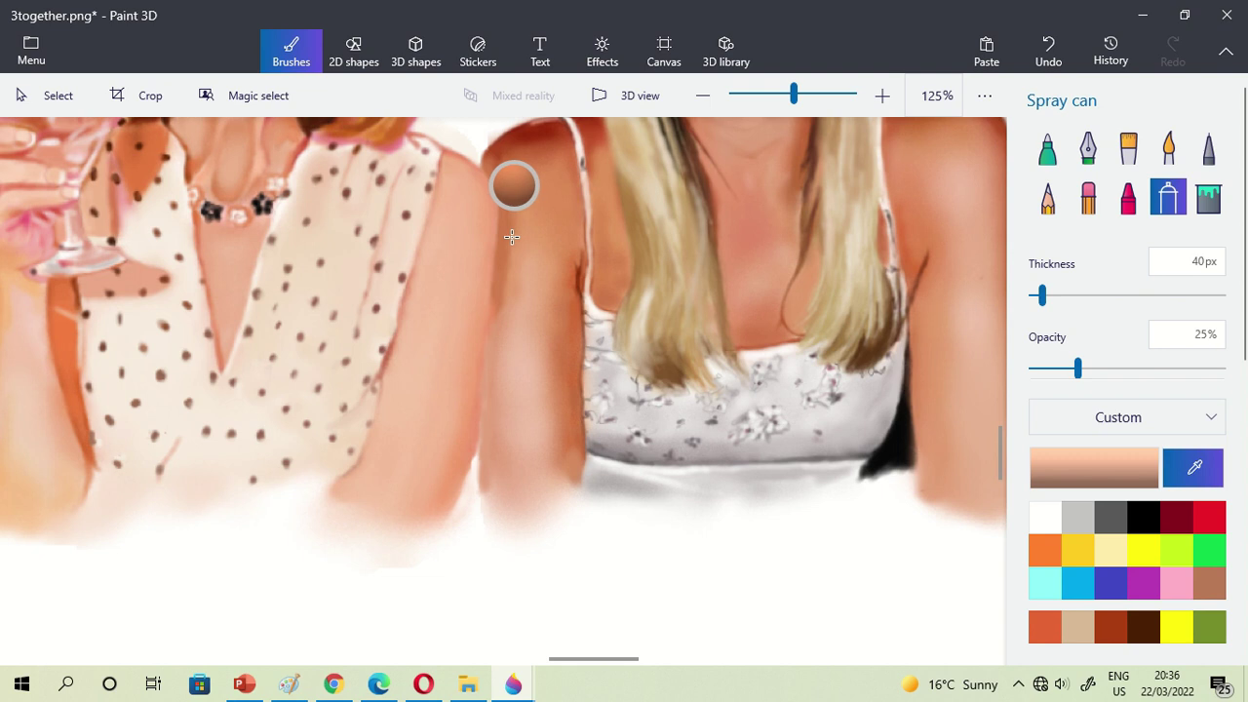
{"action": "left_click", "coordinate": [531, 198]}
{"action": "left_click_drag", "start_coordinate": [516, 168], "coordinate": [506, 172]}
{"action": "mouse_move", "coordinate": [520, 155]}
{"action": "left_mouse_down"}
{"action": "mouse_move", "coordinate": [528, 252]}
{"action": "mouse_move", "coordinate": [523, 276]}
{"action": "mouse_move", "coordinate": [522, 193]}
{"action": "mouse_move", "coordinate": [514, 290]}
{"action": "left_mouse_up"}
{"action": "left_click_drag", "start_coordinate": [517, 222], "coordinate": [514, 288]}
{"action": "left_click_drag", "start_coordinate": [517, 195], "coordinate": [543, 162]}
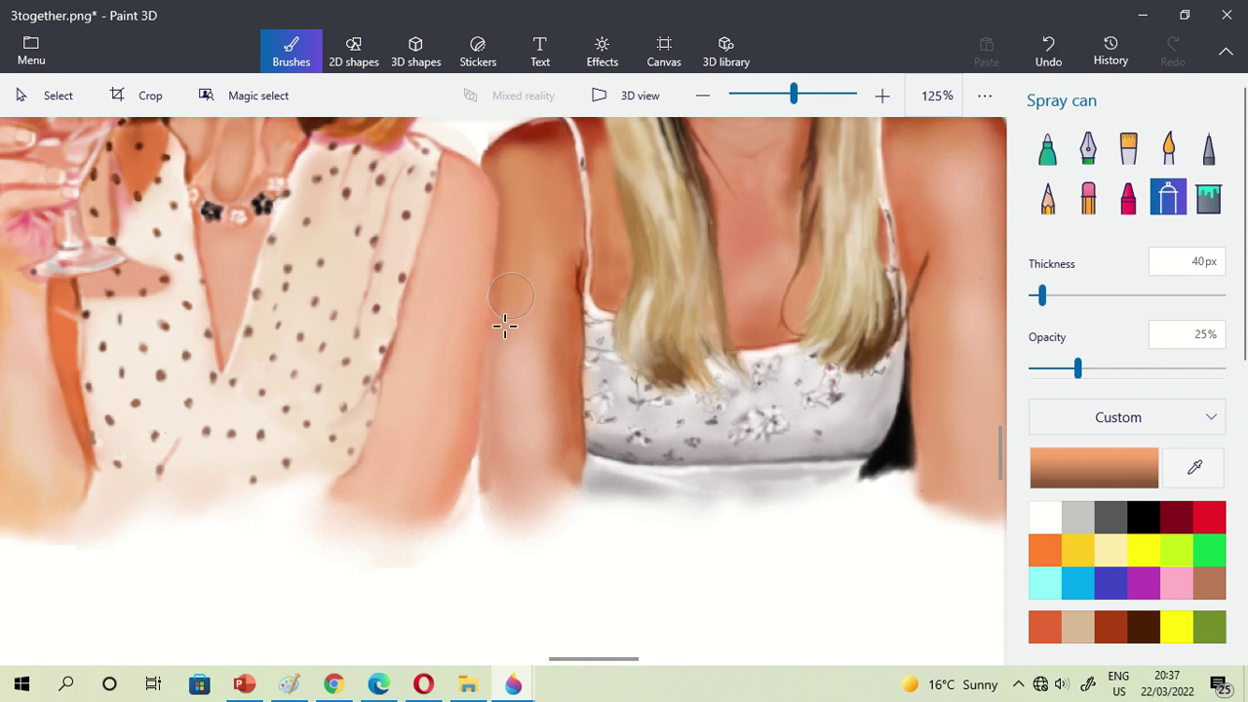
- Pick a peach tone from the blonde woman's other shoulder and spray it down the arm next to the red-haired woman
{"action": "scroll", "coordinate": [568, 366], "scroll_direction": "down", "scroll_amount": 4}
{"action": "scroll", "coordinate": [592, 256], "scroll_direction": "up", "scroll_amount": 2}
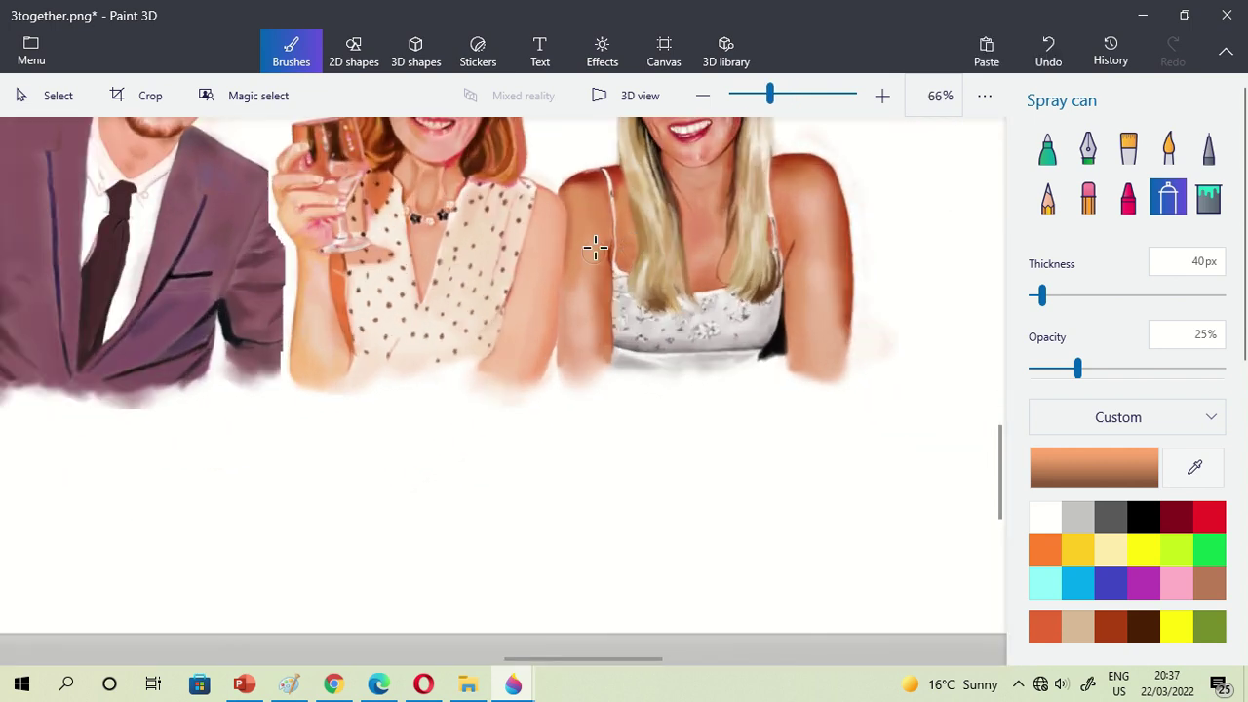
{"action": "left_click", "coordinate": [1199, 473]}
{"action": "left_click", "coordinate": [855, 181]}
{"action": "scroll", "coordinate": [611, 228], "scroll_direction": "up", "scroll_amount": 1}
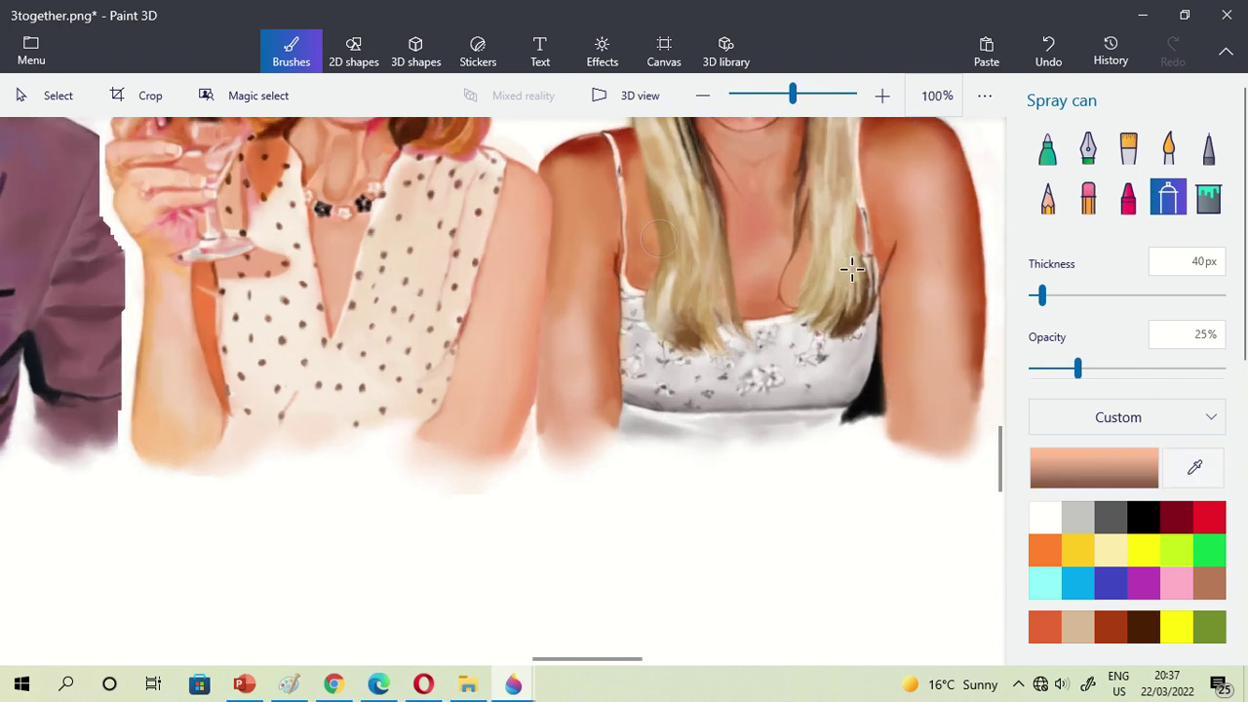
{"action": "mouse_move", "coordinate": [594, 224]}
{"action": "left_mouse_down"}
{"action": "mouse_move", "coordinate": [582, 196]}
{"action": "mouse_move", "coordinate": [577, 263]}
{"action": "mouse_move", "coordinate": [591, 243]}
{"action": "mouse_move", "coordinate": [565, 311]}
{"action": "mouse_move", "coordinate": [579, 191]}
{"action": "mouse_move", "coordinate": [591, 224]}
{"action": "mouse_move", "coordinate": [573, 374]}
{"action": "mouse_move", "coordinate": [582, 387]}
{"action": "mouse_move", "coordinate": [565, 367]}
{"action": "left_mouse_up"}
- Enlarge the Spray can to 84 px, reduce it to 65 px, and even out the blonde woman's arm beside the seam
{"action": "left_click", "coordinate": [1073, 296]}
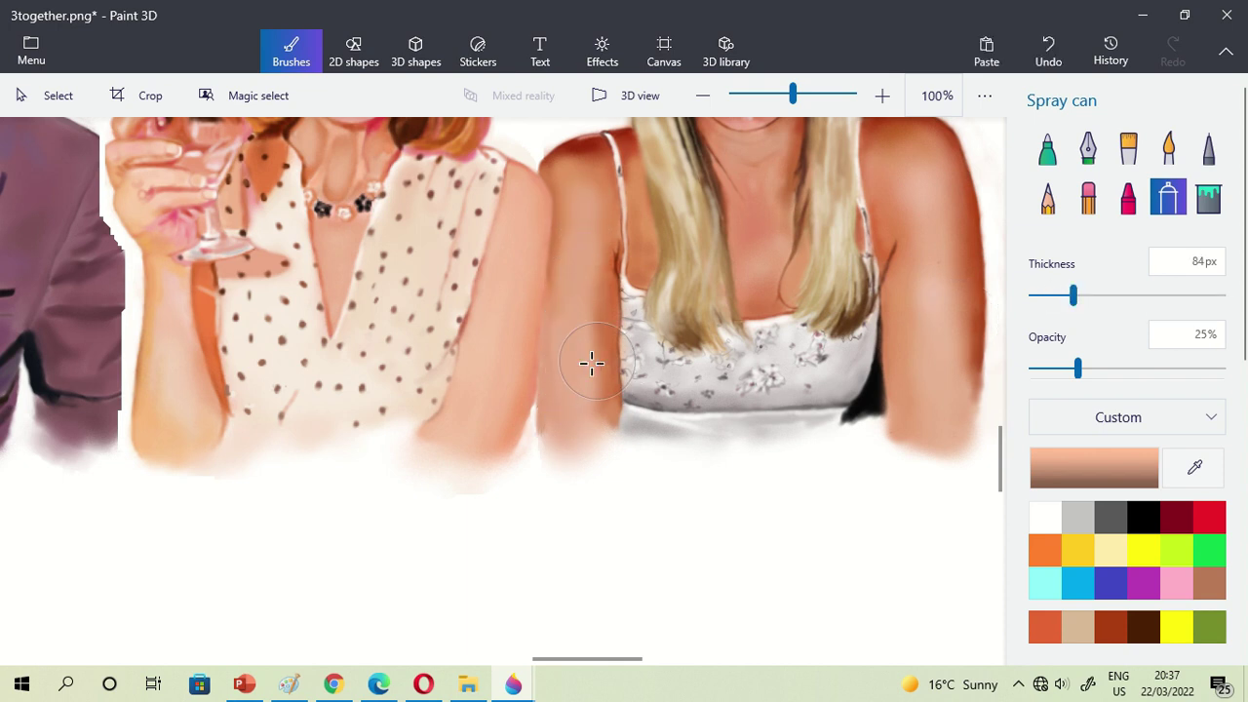
{"action": "mouse_move", "coordinate": [629, 320]}
{"action": "left_mouse_down"}
{"action": "mouse_move", "coordinate": [585, 342]}
{"action": "mouse_move", "coordinate": [575, 400]}
{"action": "left_mouse_up"}
{"action": "left_click_drag", "start_coordinate": [583, 216], "coordinate": [571, 280]}
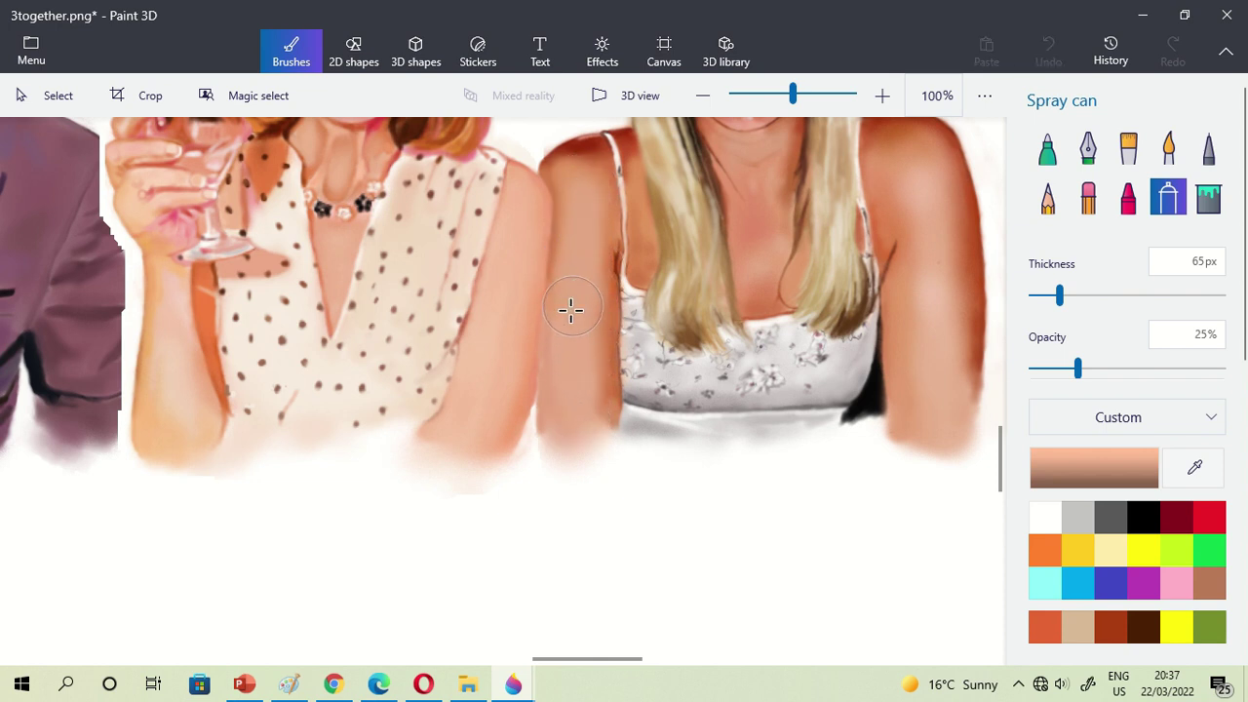
{"action": "left_click_drag", "start_coordinate": [558, 438], "coordinate": [576, 394]}
{"action": "mouse_move", "coordinate": [585, 271]}
{"action": "left_mouse_down"}
{"action": "mouse_move", "coordinate": [569, 381]}
{"action": "mouse_move", "coordinate": [565, 362]}
{"action": "left_mouse_up"}
- Pick a pale peach from the red-haired woman's arm and spray it down the arm at 65 px
{"action": "left_click", "coordinate": [1195, 467]}
{"action": "left_click", "coordinate": [517, 297]}
{"action": "mouse_move", "coordinate": [518, 297]}
{"action": "left_mouse_down"}
{"action": "mouse_move", "coordinate": [479, 423]}
{"action": "mouse_move", "coordinate": [517, 220]}
{"action": "mouse_move", "coordinate": [507, 367]}
{"action": "mouse_move", "coordinate": [495, 403]}
{"action": "mouse_move", "coordinate": [508, 342]}
{"action": "mouse_move", "coordinate": [452, 436]}
{"action": "left_mouse_up"}
- Pick a peach tone from the blonde woman's outer arm and spray it over the lower part of that arm at 65 px
{"action": "scroll", "coordinate": [587, 257], "scroll_direction": "down", "scroll_amount": 2}
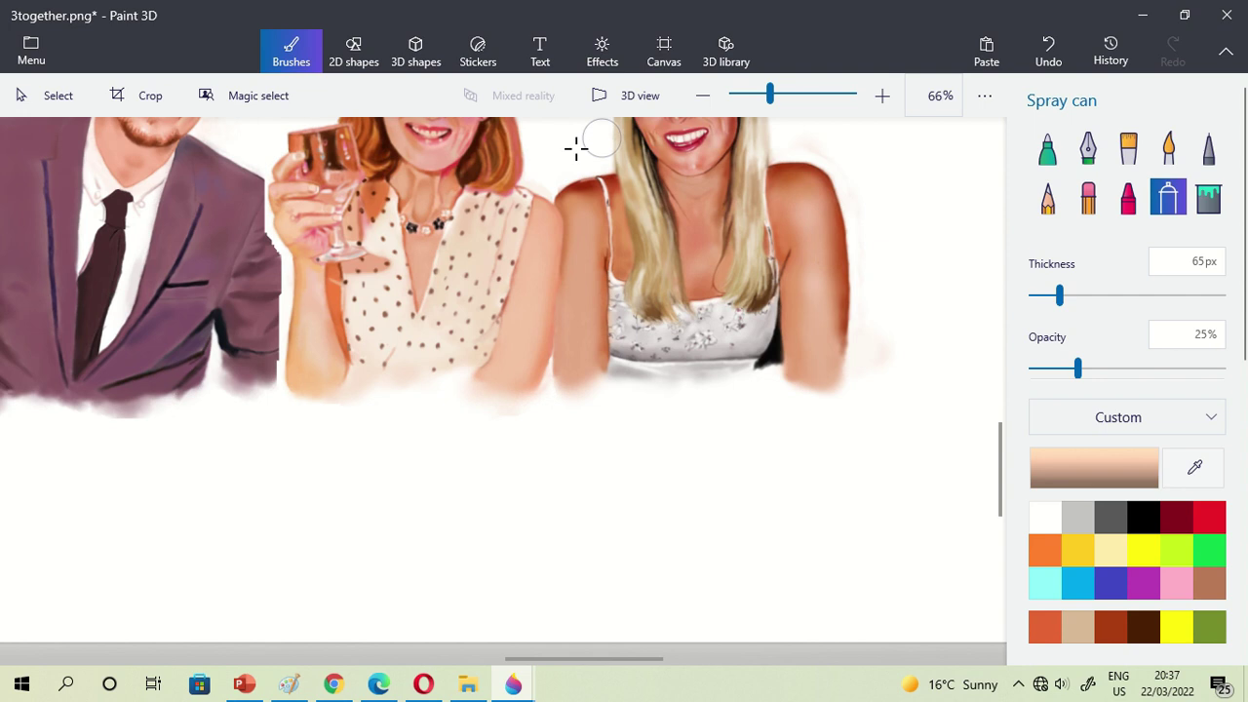
{"action": "scroll", "coordinate": [261, 266], "scroll_direction": "up", "scroll_amount": 1}
{"action": "left_click_drag", "start_coordinate": [998, 447], "coordinate": [1002, 435]}
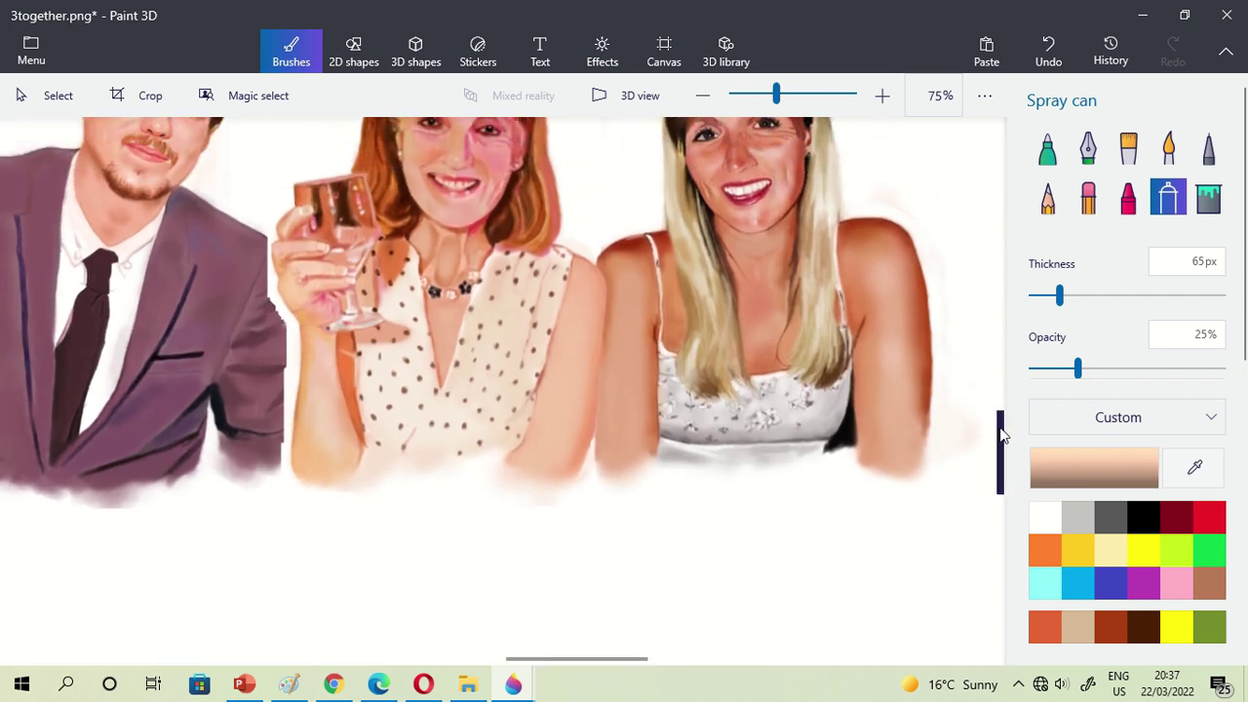
{"action": "left_click", "coordinate": [1192, 476]}
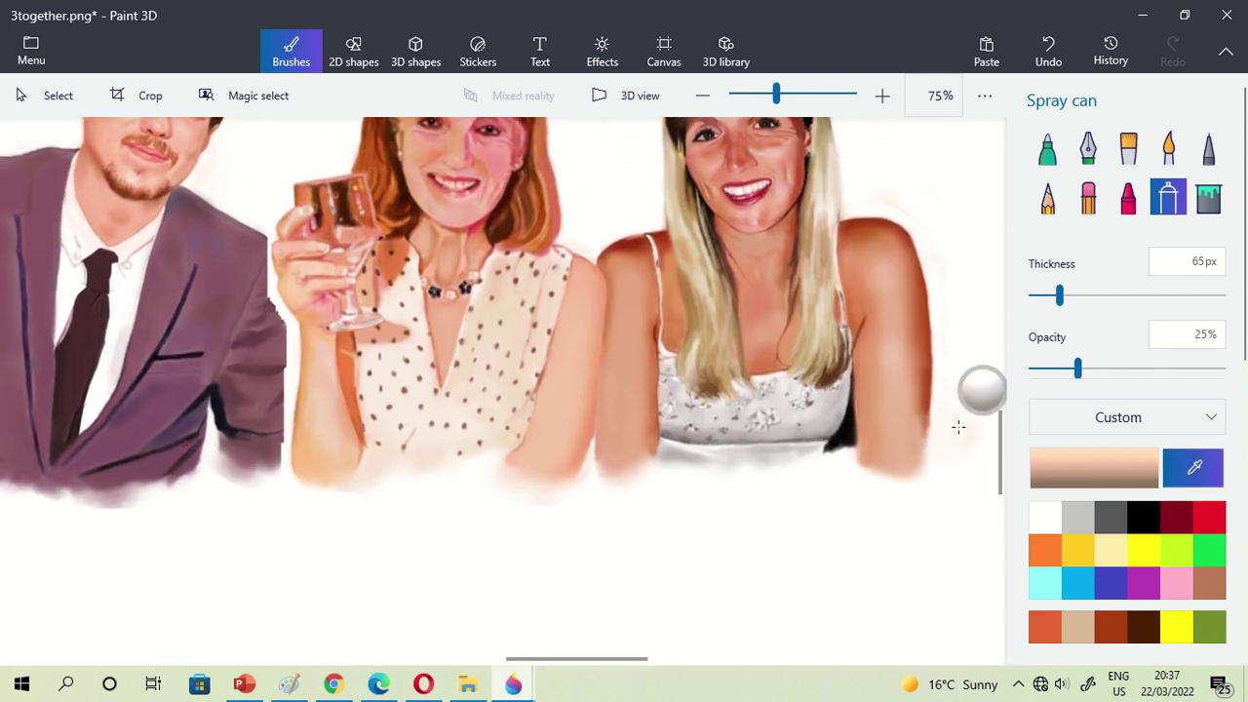
{"action": "left_click", "coordinate": [893, 401]}
{"action": "mouse_move", "coordinate": [908, 397]}
{"action": "left_mouse_down"}
{"action": "mouse_move", "coordinate": [910, 448]}
{"action": "mouse_move", "coordinate": [887, 366]}
{"action": "mouse_move", "coordinate": [880, 423]}
{"action": "left_mouse_up"}
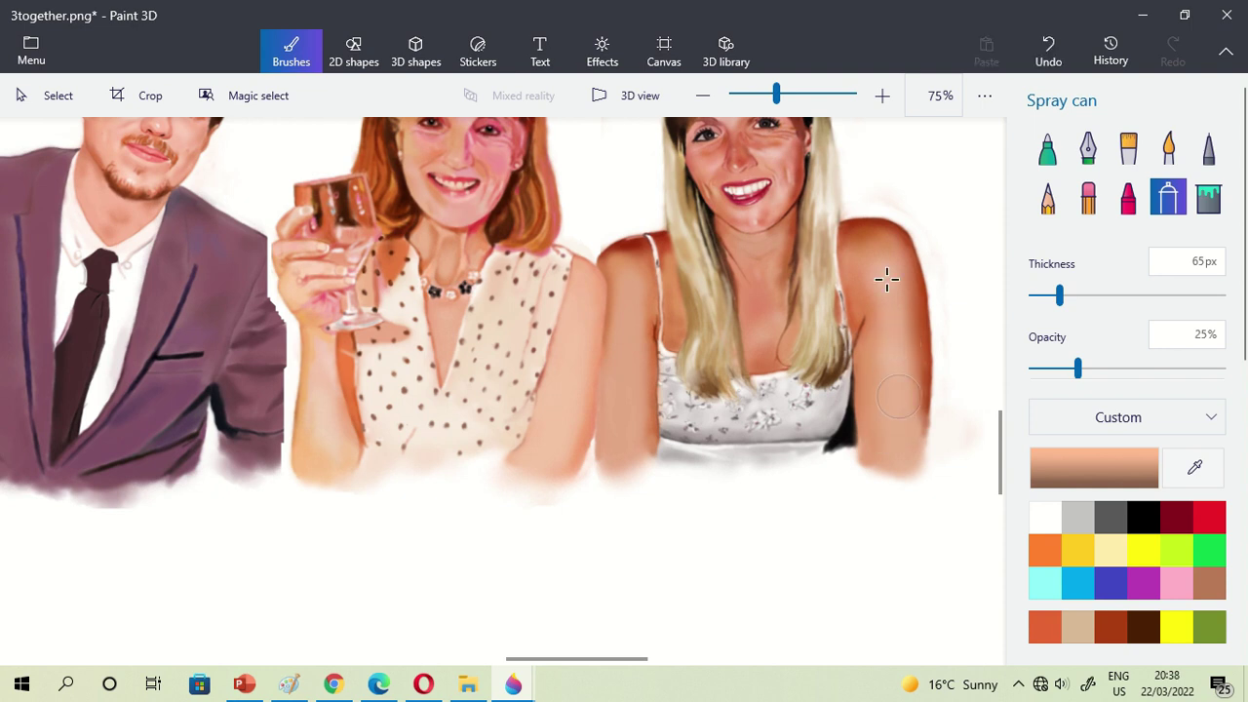
- Pick mauve from the man's jacket, reduce the Spray can to 37 px, and spray the jagged sleeve edge beside the red-haired woman
{"action": "scroll", "coordinate": [747, 315], "scroll_direction": "down", "scroll_amount": 2}
{"action": "scroll", "coordinate": [570, 305], "scroll_direction": "up", "scroll_amount": 3}
{"action": "left_click", "coordinate": [1213, 458]}
{"action": "left_click", "coordinate": [412, 327]}
{"action": "left_click_drag", "start_coordinate": [1057, 297], "coordinate": [1039, 297]}
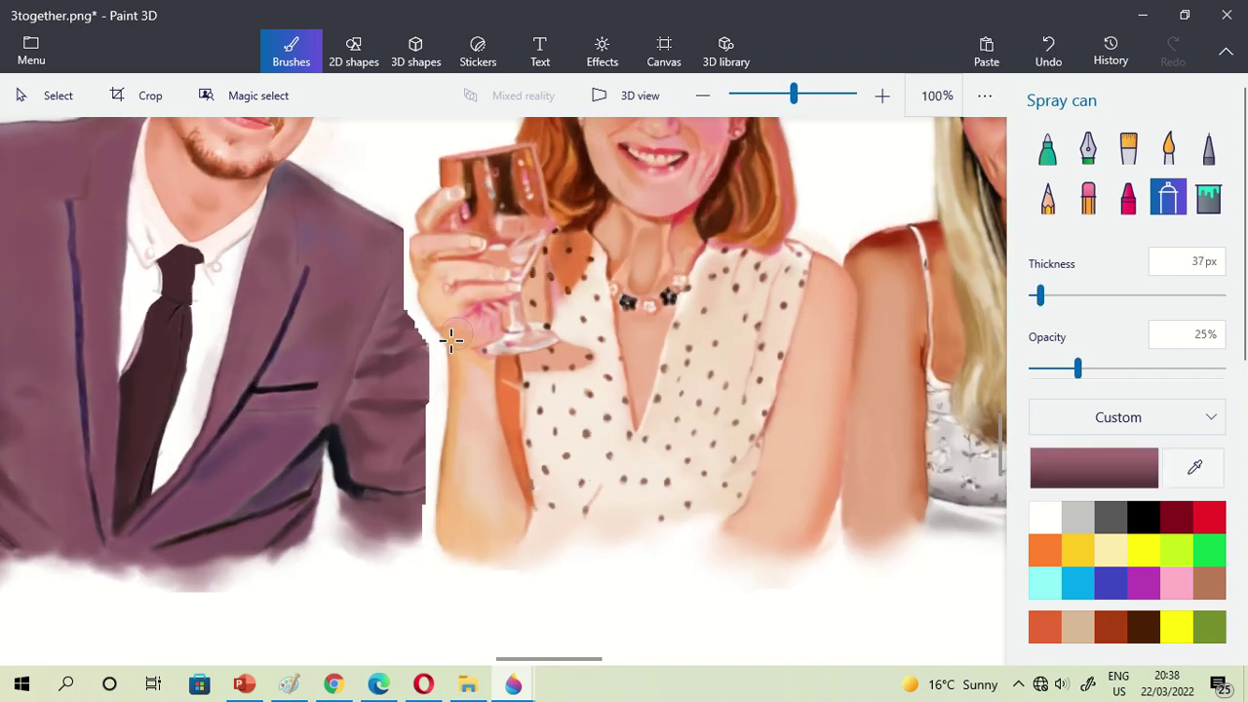
{"action": "scroll", "coordinate": [426, 385], "scroll_direction": "up", "scroll_amount": 1}
{"action": "left_click_drag", "start_coordinate": [426, 384], "coordinate": [419, 374]}
- Fill the jagged steps of the man's sleeve edge with mauve using the Watercolor brush at 22 px
{"action": "left_click", "coordinate": [1168, 151]}
{"action": "scroll", "coordinate": [983, 340], "scroll_direction": "up", "scroll_amount": 1}
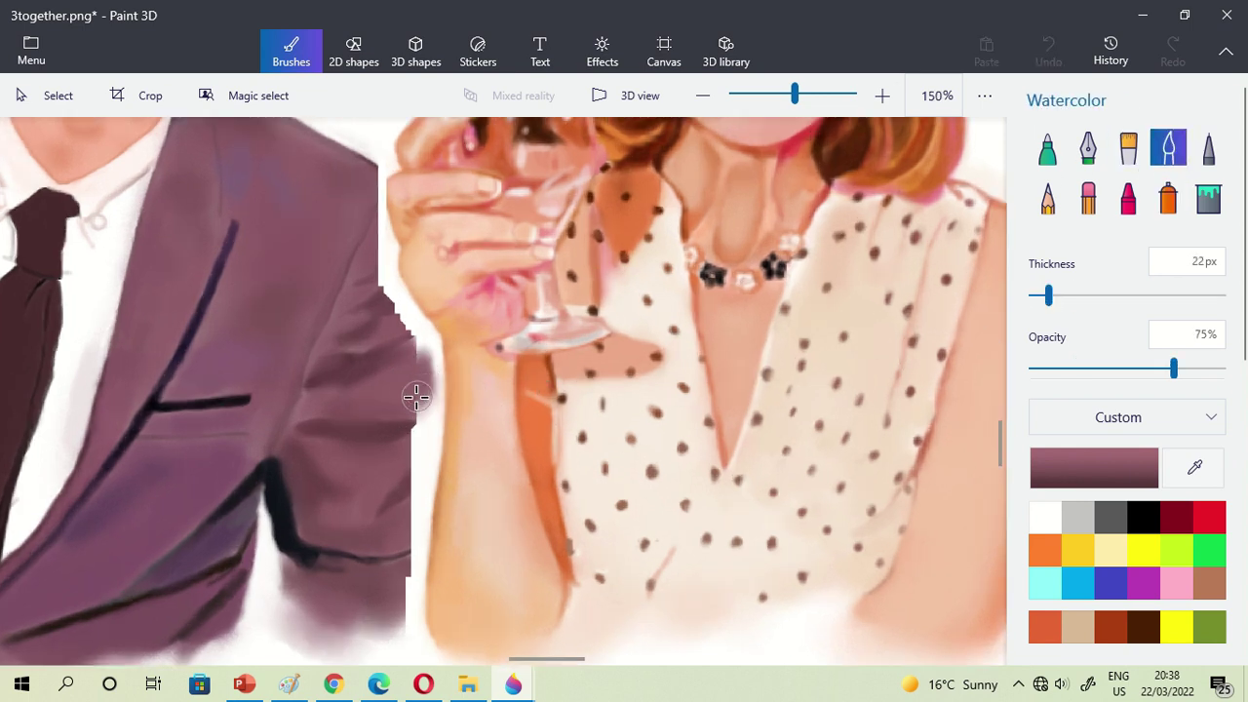
{"action": "left_click_drag", "start_coordinate": [420, 341], "coordinate": [425, 393]}
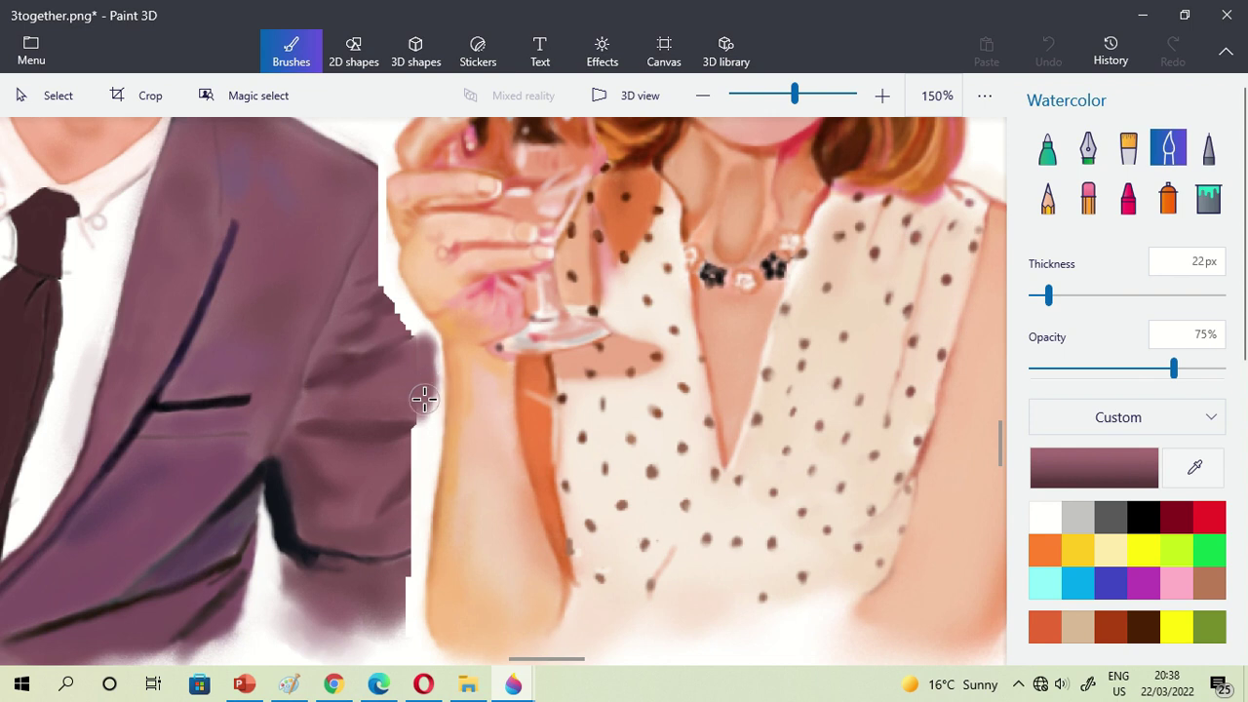
{"action": "left_click_drag", "start_coordinate": [398, 305], "coordinate": [381, 234]}
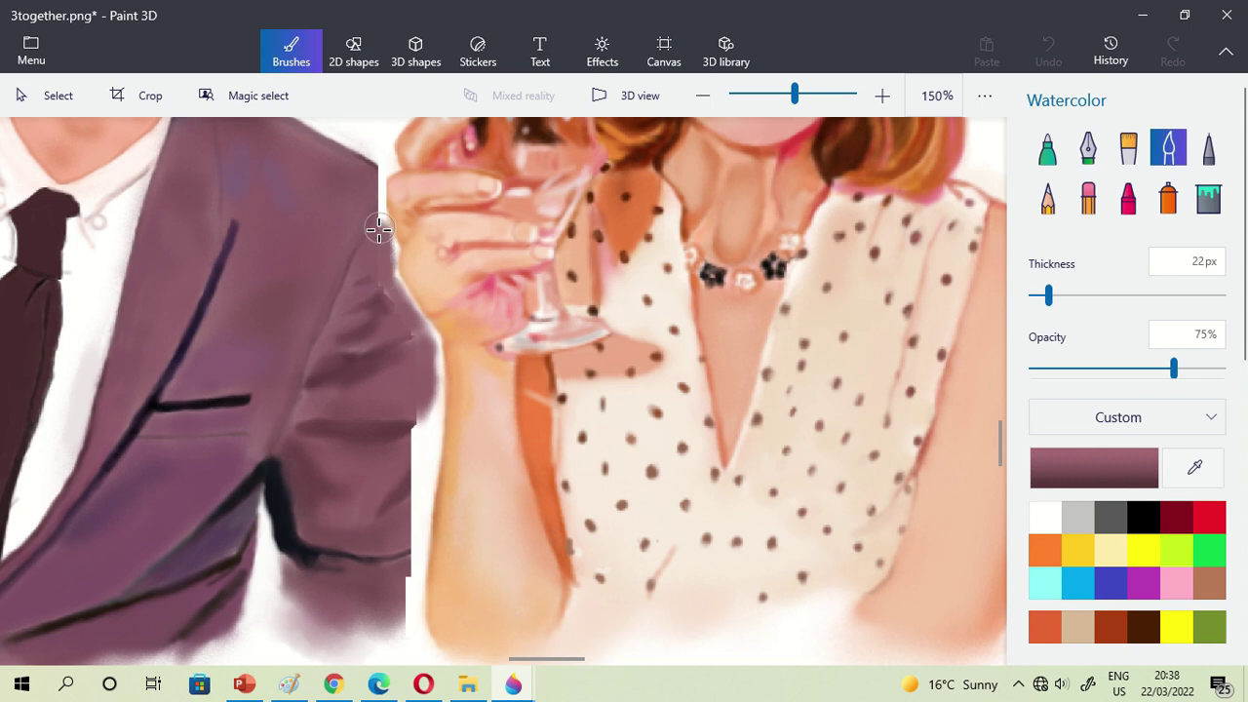
{"action": "left_click_drag", "start_coordinate": [397, 297], "coordinate": [425, 361]}
{"action": "mouse_move", "coordinate": [418, 418]}
{"action": "left_mouse_down"}
{"action": "mouse_move", "coordinate": [415, 445]}
{"action": "mouse_move", "coordinate": [416, 432]}
{"action": "mouse_move", "coordinate": [444, 493]}
{"action": "left_mouse_up"}
- Extend the man's lower sleeve toward the woman's forearm in mauve, and touch it up with a darker mauve picked from the sleeve
{"action": "left_click_drag", "start_coordinate": [1002, 444], "coordinate": [1001, 459]}
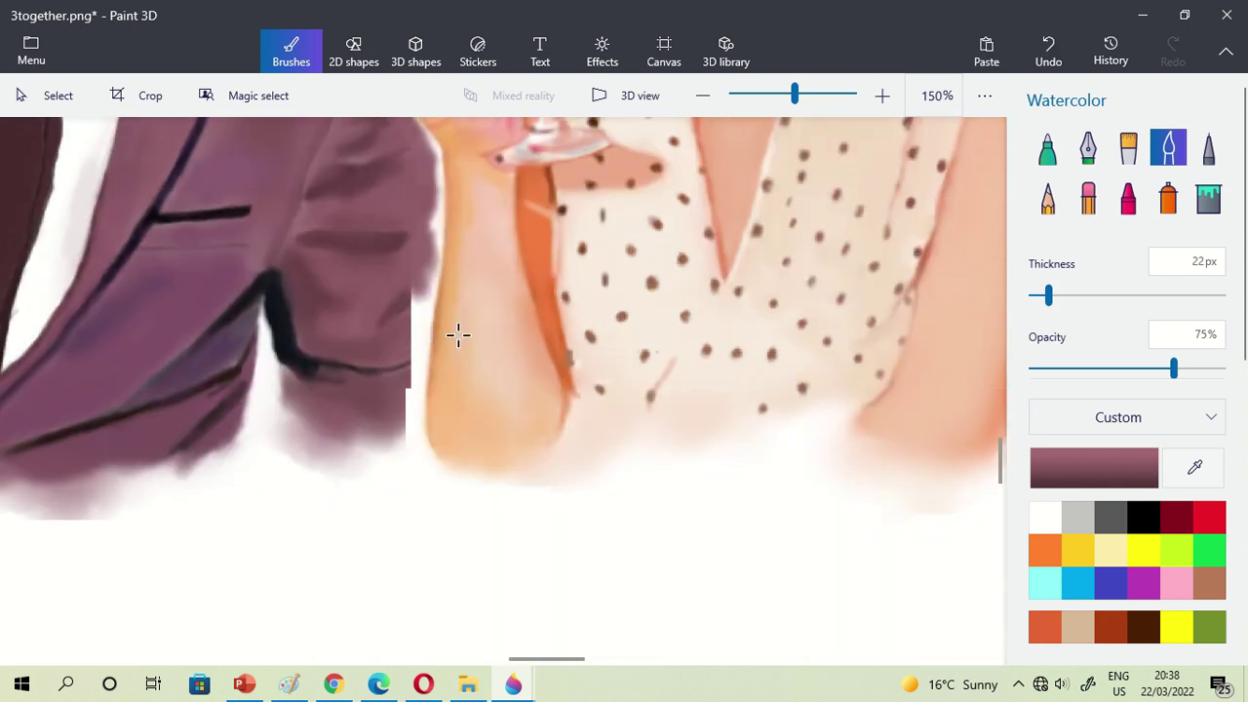
{"action": "scroll", "coordinate": [463, 341], "scroll_direction": "up", "scroll_amount": 1}
{"action": "mouse_move", "coordinate": [398, 255]}
{"action": "left_mouse_down"}
{"action": "mouse_move", "coordinate": [396, 334]}
{"action": "mouse_move", "coordinate": [400, 231]}
{"action": "mouse_move", "coordinate": [381, 440]}
{"action": "mouse_move", "coordinate": [402, 362]}
{"action": "mouse_move", "coordinate": [403, 398]}
{"action": "mouse_move", "coordinate": [388, 442]}
{"action": "mouse_move", "coordinate": [399, 296]}
{"action": "left_mouse_up"}
{"action": "mouse_move", "coordinate": [394, 397]}
{"action": "left_mouse_down"}
{"action": "mouse_move", "coordinate": [373, 457]}
{"action": "mouse_move", "coordinate": [367, 431]}
{"action": "mouse_move", "coordinate": [392, 407]}
{"action": "left_mouse_up"}
{"action": "left_click", "coordinate": [1190, 466]}
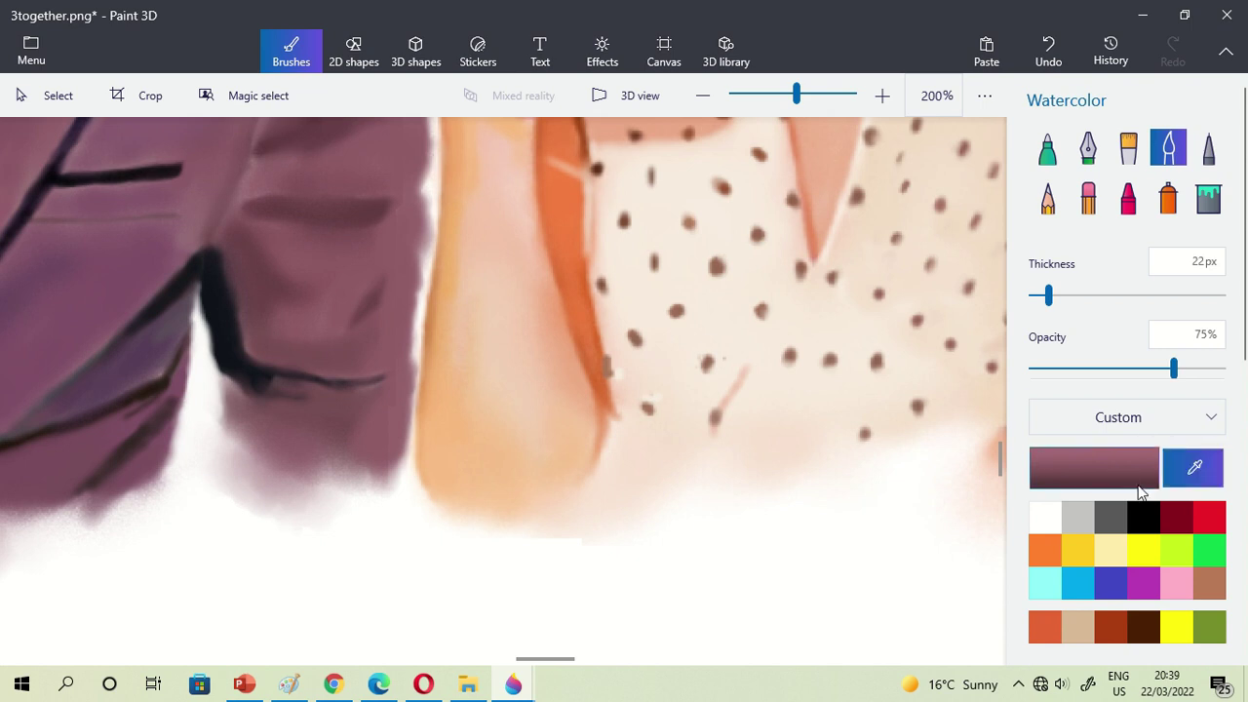
{"action": "left_click", "coordinate": [381, 348]}
{"action": "mouse_move", "coordinate": [403, 283]}
{"action": "left_mouse_down"}
{"action": "mouse_move", "coordinate": [410, 237]}
{"action": "mouse_move", "coordinate": [410, 314]}
{"action": "mouse_move", "coordinate": [412, 289]}
{"action": "mouse_move", "coordinate": [438, 269]}
{"action": "left_mouse_up"}
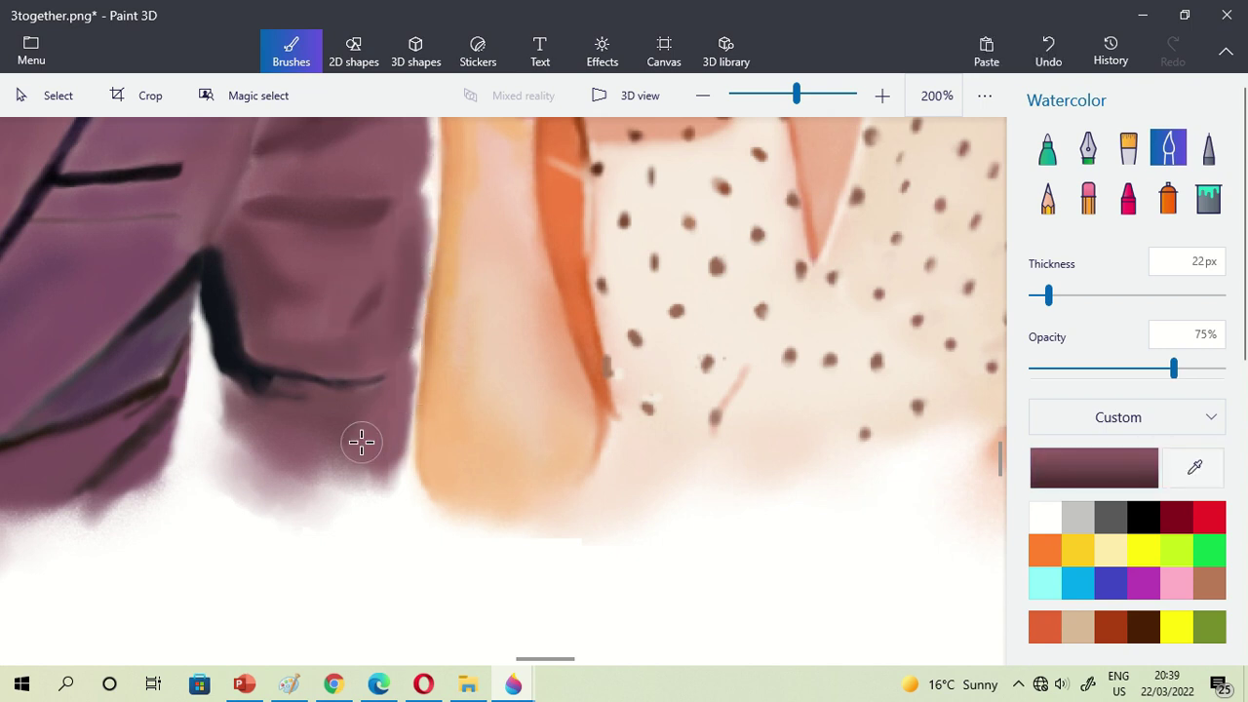
- Soften the man's sleeve edge from cuff to upper arm with the Spray can at 25 px, picking a lighter mauve from the sleeve
{"action": "left_click", "coordinate": [1168, 197]}
{"action": "mouse_move", "coordinate": [436, 503]}
{"action": "left_mouse_down"}
{"action": "mouse_move", "coordinate": [379, 429]}
{"action": "mouse_move", "coordinate": [396, 480]}
{"action": "mouse_move", "coordinate": [381, 305]}
{"action": "mouse_move", "coordinate": [379, 346]}
{"action": "mouse_move", "coordinate": [422, 182]}
{"action": "mouse_move", "coordinate": [458, 284]}
{"action": "mouse_move", "coordinate": [392, 183]}
{"action": "mouse_move", "coordinate": [409, 174]}
{"action": "mouse_move", "coordinate": [403, 262]}
{"action": "left_mouse_up"}
{"action": "left_click", "coordinate": [1194, 470]}
{"action": "left_click", "coordinate": [402, 170]}
{"action": "left_click_drag", "start_coordinate": [407, 215], "coordinate": [414, 137]}
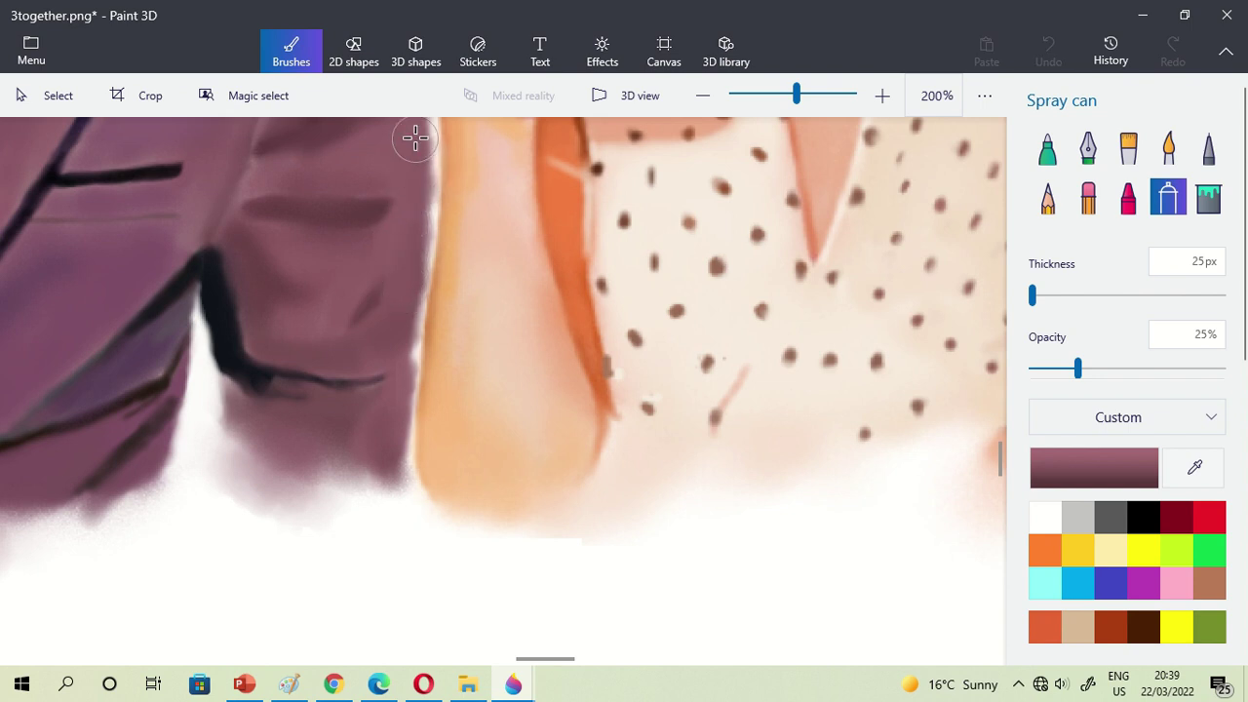
{"action": "left_click_drag", "start_coordinate": [416, 237], "coordinate": [429, 232]}
{"action": "scroll", "coordinate": [429, 232], "scroll_direction": "down", "scroll_amount": 2}
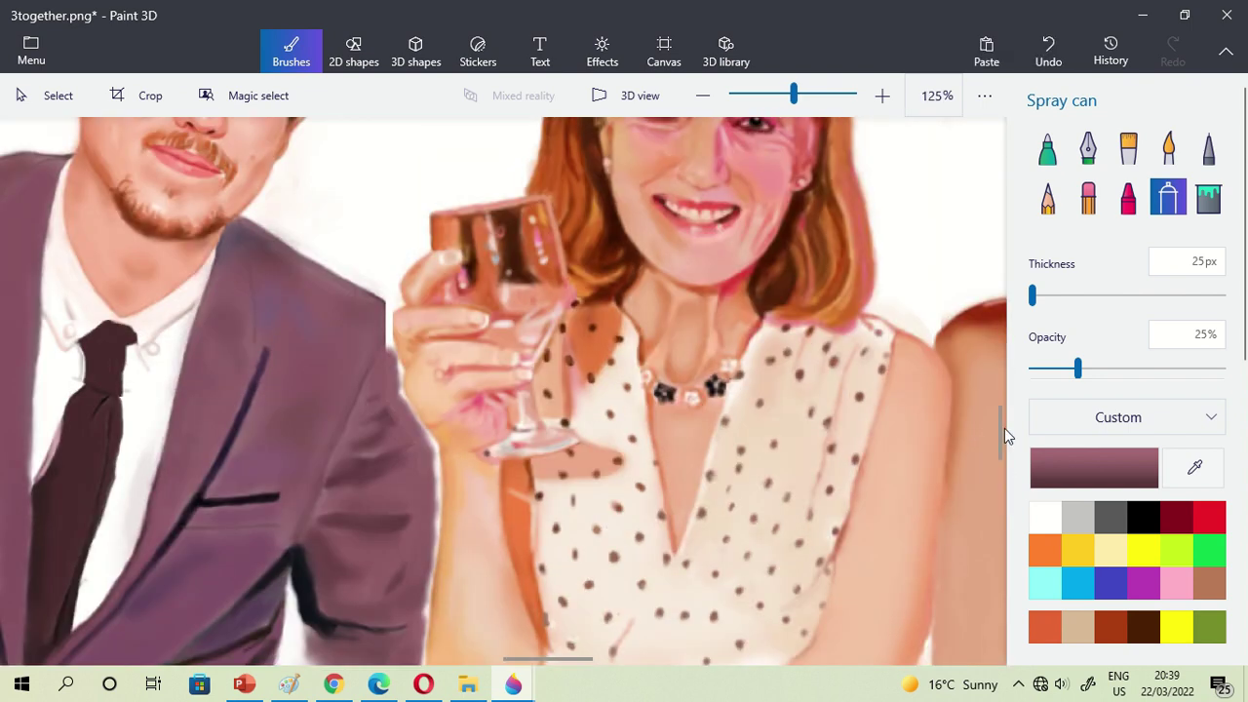
{"action": "scroll", "coordinate": [425, 464], "scroll_direction": "up", "scroll_amount": 1}
{"action": "left_click_drag", "start_coordinate": [418, 452], "coordinate": [377, 305]}
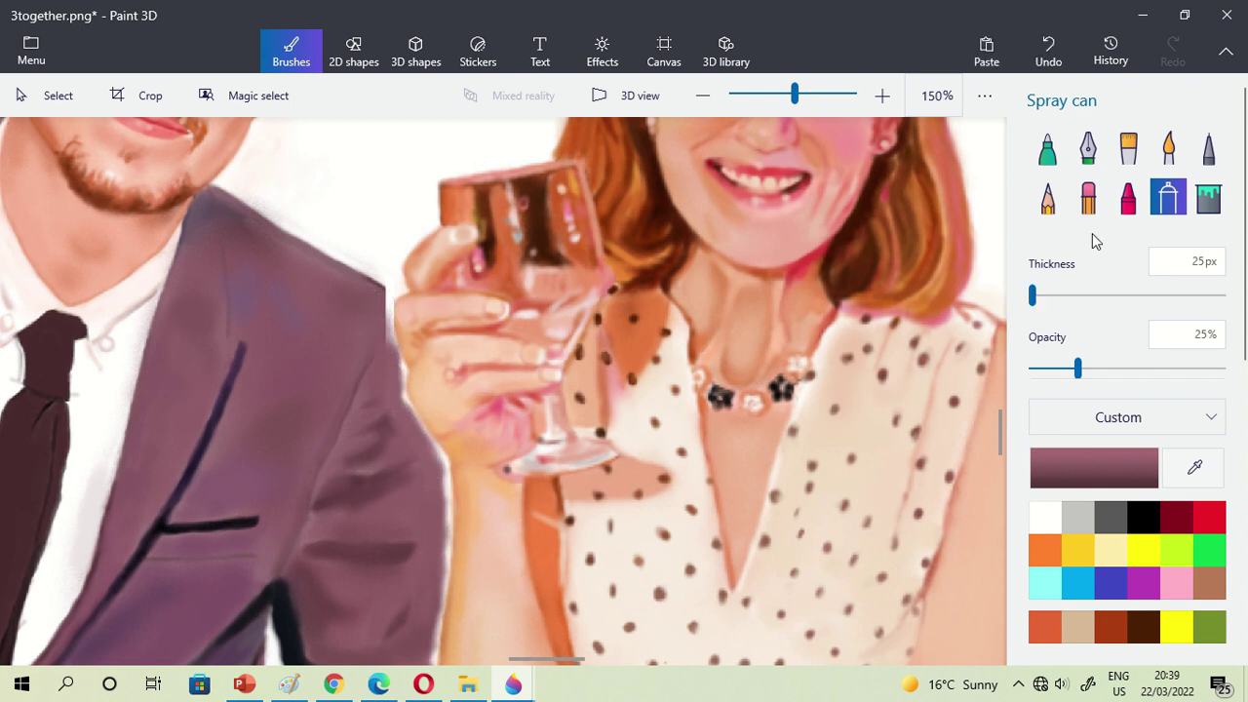
- Paint mauve along the man's upper sleeve beside the woman's fingers with the Watercolor brush at 15 px
{"action": "left_click", "coordinate": [1170, 148]}
{"action": "scroll", "coordinate": [415, 338], "scroll_direction": "up", "scroll_amount": 1}
{"action": "left_click_drag", "start_coordinate": [1055, 294], "coordinate": [1042, 294]}
{"action": "scroll", "coordinate": [372, 331], "scroll_direction": "up", "scroll_amount": 1}
{"action": "mouse_move", "coordinate": [364, 356]}
{"action": "left_mouse_down"}
{"action": "mouse_move", "coordinate": [364, 255]}
{"action": "mouse_move", "coordinate": [367, 311]}
{"action": "left_mouse_up"}
{"action": "mouse_move", "coordinate": [376, 390]}
{"action": "left_mouse_down"}
{"action": "mouse_move", "coordinate": [370, 328]}
{"action": "mouse_move", "coordinate": [390, 410]}
{"action": "mouse_move", "coordinate": [372, 477]}
{"action": "mouse_move", "coordinate": [396, 502]}
{"action": "left_mouse_up"}
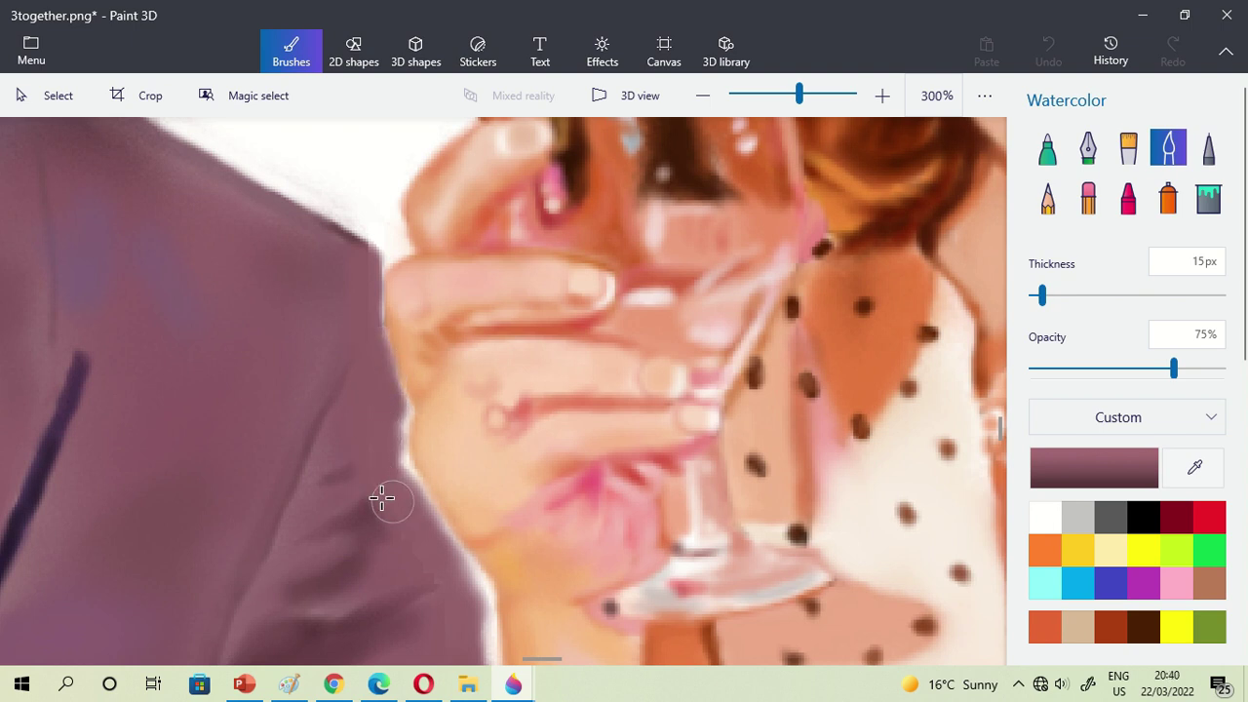
{"action": "mouse_move", "coordinate": [391, 458]}
{"action": "left_mouse_down"}
{"action": "mouse_move", "coordinate": [398, 485]}
{"action": "mouse_move", "coordinate": [393, 411]}
{"action": "left_mouse_up"}
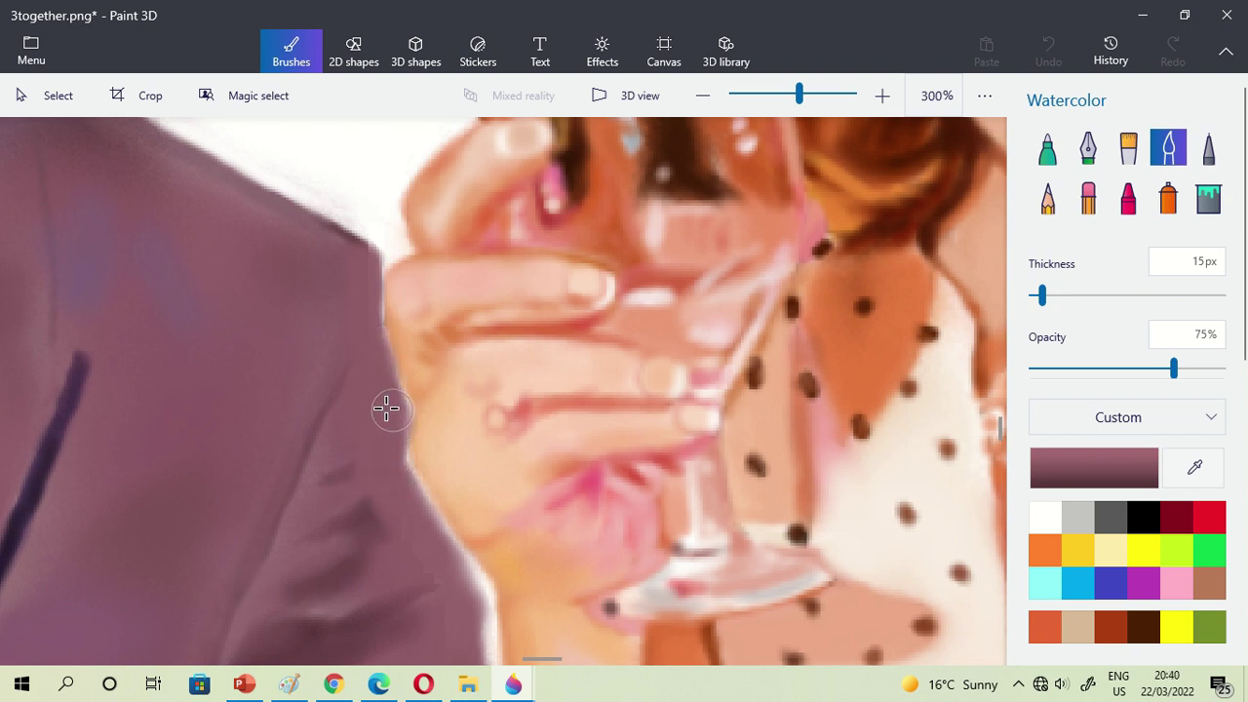
{"action": "mouse_move", "coordinate": [409, 506]}
{"action": "left_mouse_down"}
{"action": "mouse_move", "coordinate": [457, 585]}
{"action": "mouse_move", "coordinate": [477, 590]}
{"action": "mouse_move", "coordinate": [440, 556]}
{"action": "mouse_move", "coordinate": [385, 419]}
{"action": "left_mouse_up"}
- Close the white gap between the man's sleeve and the woman's wrist with mauve Watercolor strokes at 15 px
{"action": "scroll", "coordinate": [481, 516], "scroll_direction": "down", "scroll_amount": 5}
{"action": "scroll", "coordinate": [996, 420], "scroll_direction": "down", "scroll_amount": 3}
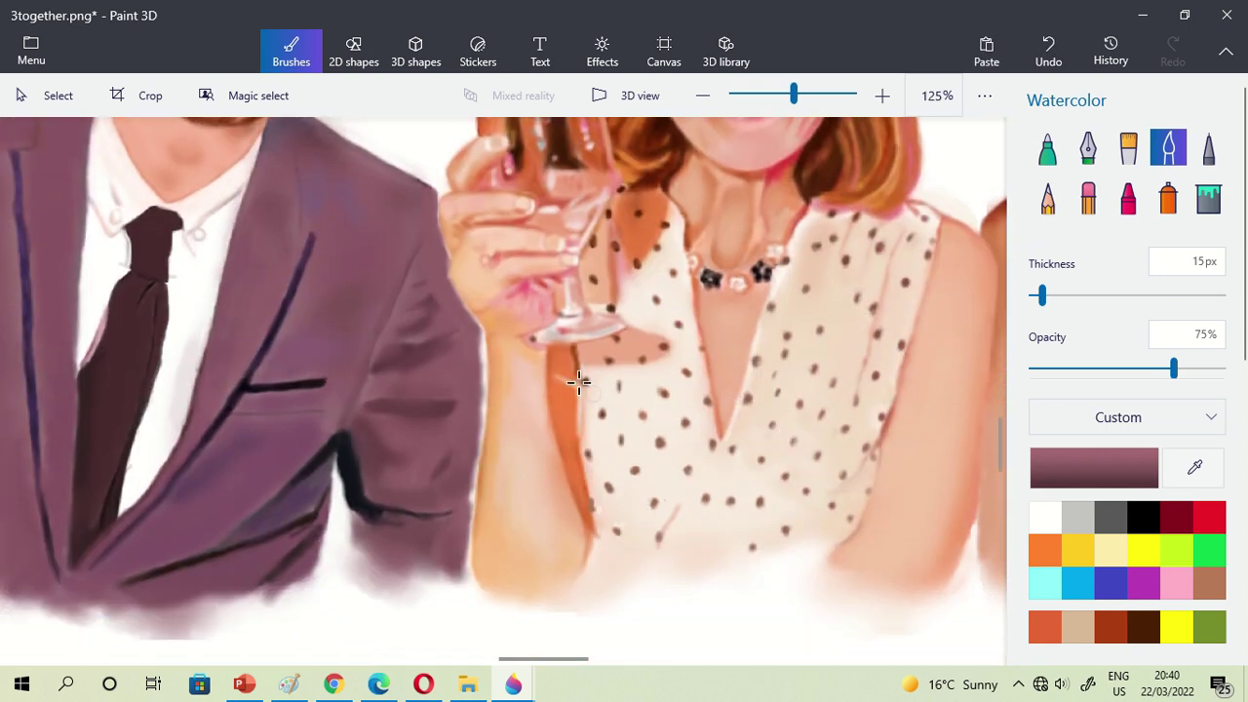
{"action": "scroll", "coordinate": [459, 346], "scroll_direction": "up", "scroll_amount": 5}
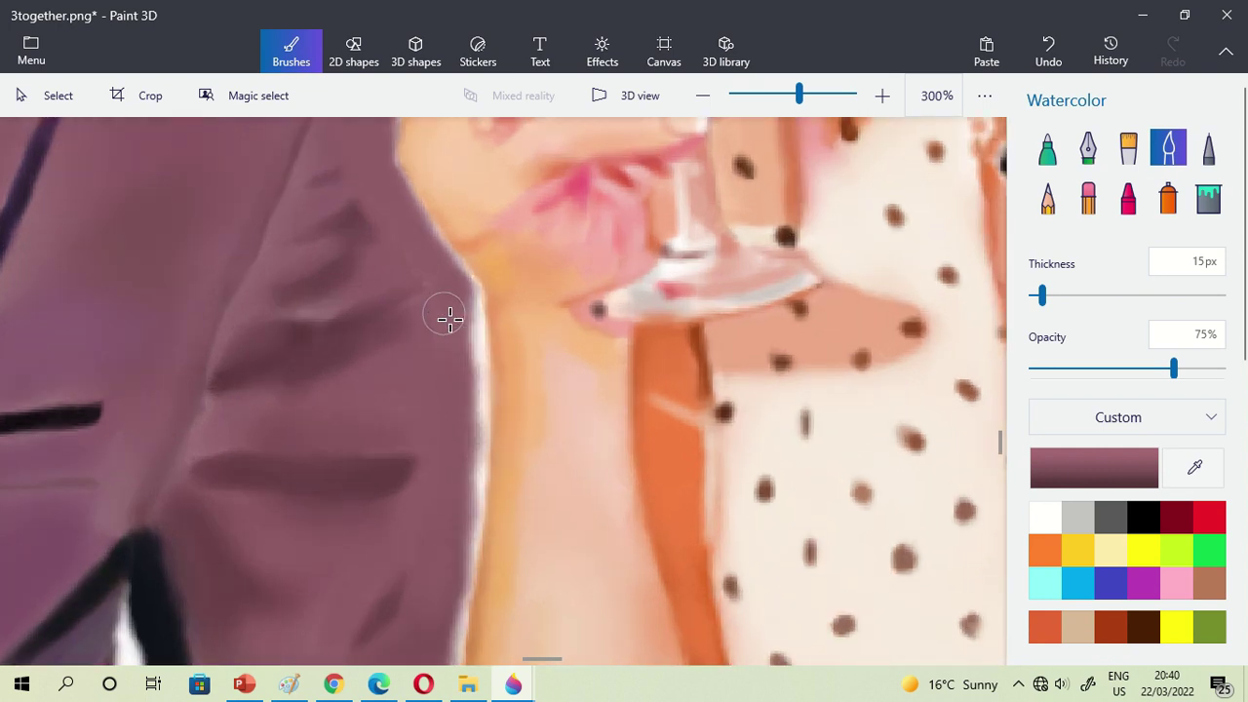
{"action": "left_click_drag", "start_coordinate": [450, 317], "coordinate": [407, 266]}
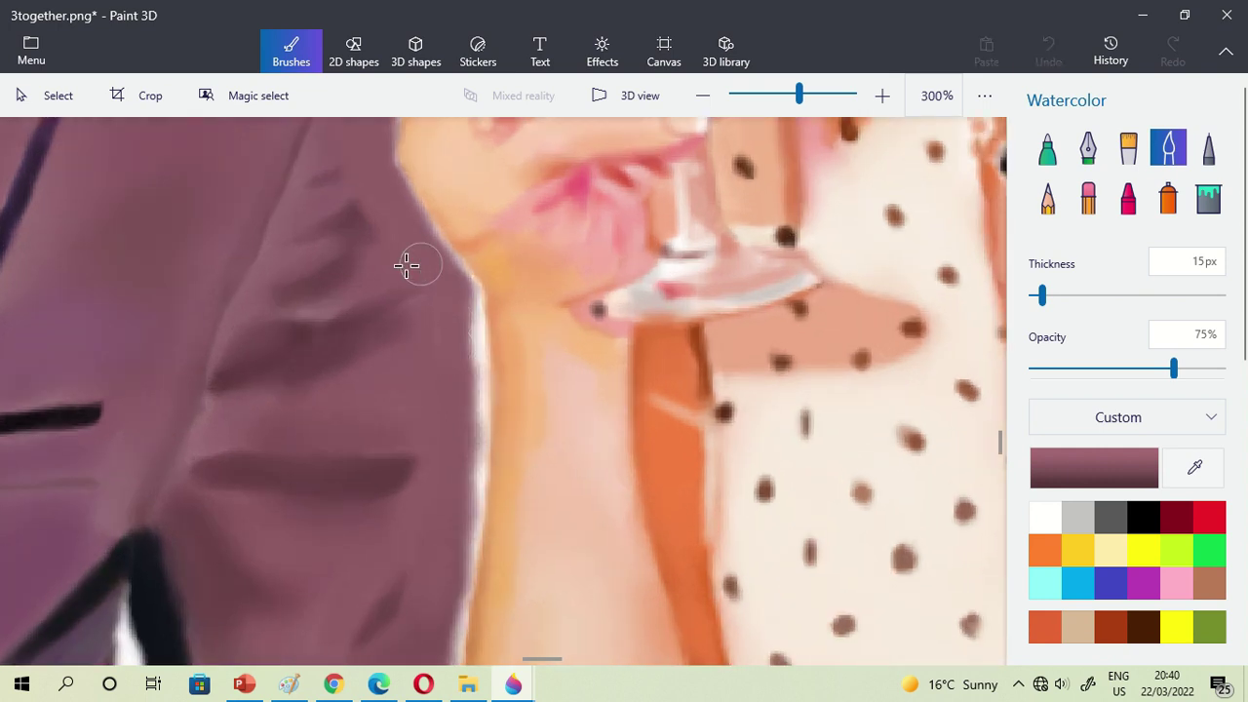
{"action": "mouse_move", "coordinate": [432, 326]}
{"action": "left_mouse_down"}
{"action": "mouse_move", "coordinate": [465, 357]}
{"action": "mouse_move", "coordinate": [463, 301]}
{"action": "mouse_move", "coordinate": [456, 419]}
{"action": "mouse_move", "coordinate": [475, 320]}
{"action": "mouse_move", "coordinate": [424, 243]}
{"action": "mouse_move", "coordinate": [462, 376]}
{"action": "mouse_move", "coordinate": [450, 444]}
{"action": "mouse_move", "coordinate": [472, 428]}
{"action": "mouse_move", "coordinate": [476, 379]}
{"action": "left_mouse_up"}
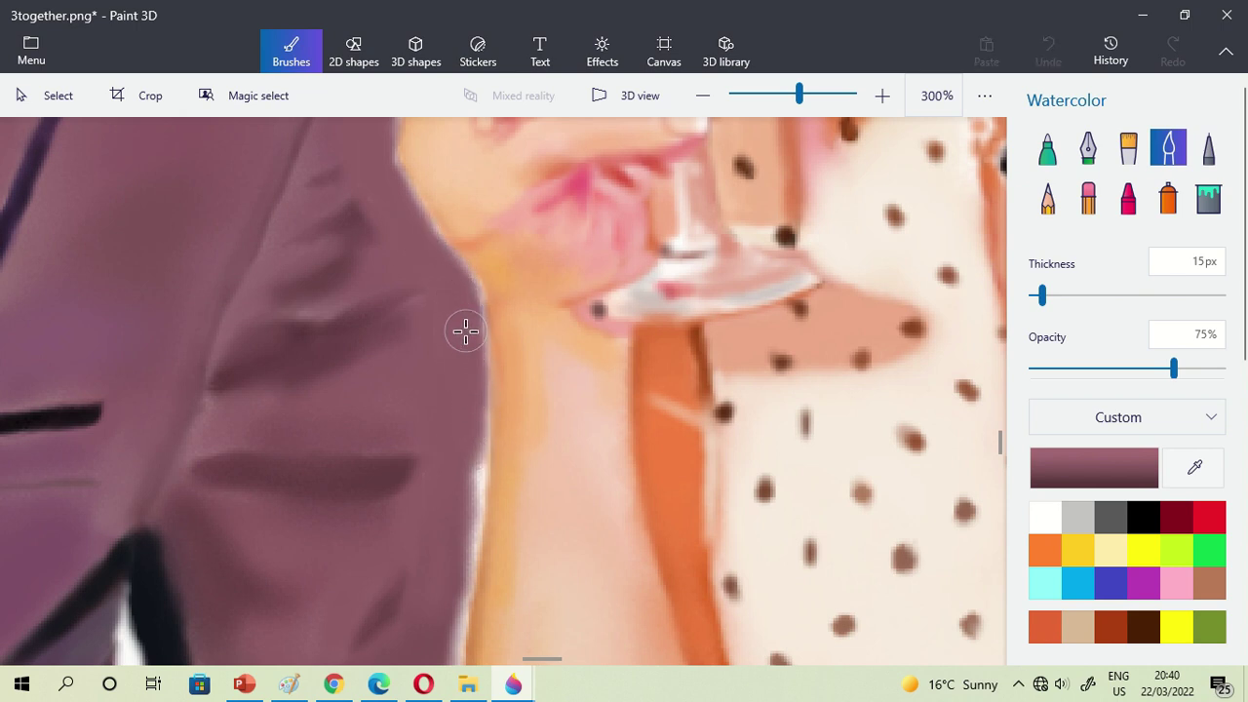
{"action": "mouse_move", "coordinate": [470, 403]}
{"action": "left_mouse_down"}
{"action": "mouse_move", "coordinate": [460, 541]}
{"action": "mouse_move", "coordinate": [475, 375]}
{"action": "left_mouse_up"}
- Continue the mauve Watercolor strokes at 15 px down the man's lower sleeve edge beside the woman's forearm
{"action": "scroll", "coordinate": [549, 482], "scroll_direction": "down", "scroll_amount": 3}
{"action": "scroll", "coordinate": [581, 212], "scroll_direction": "down", "scroll_amount": 5}
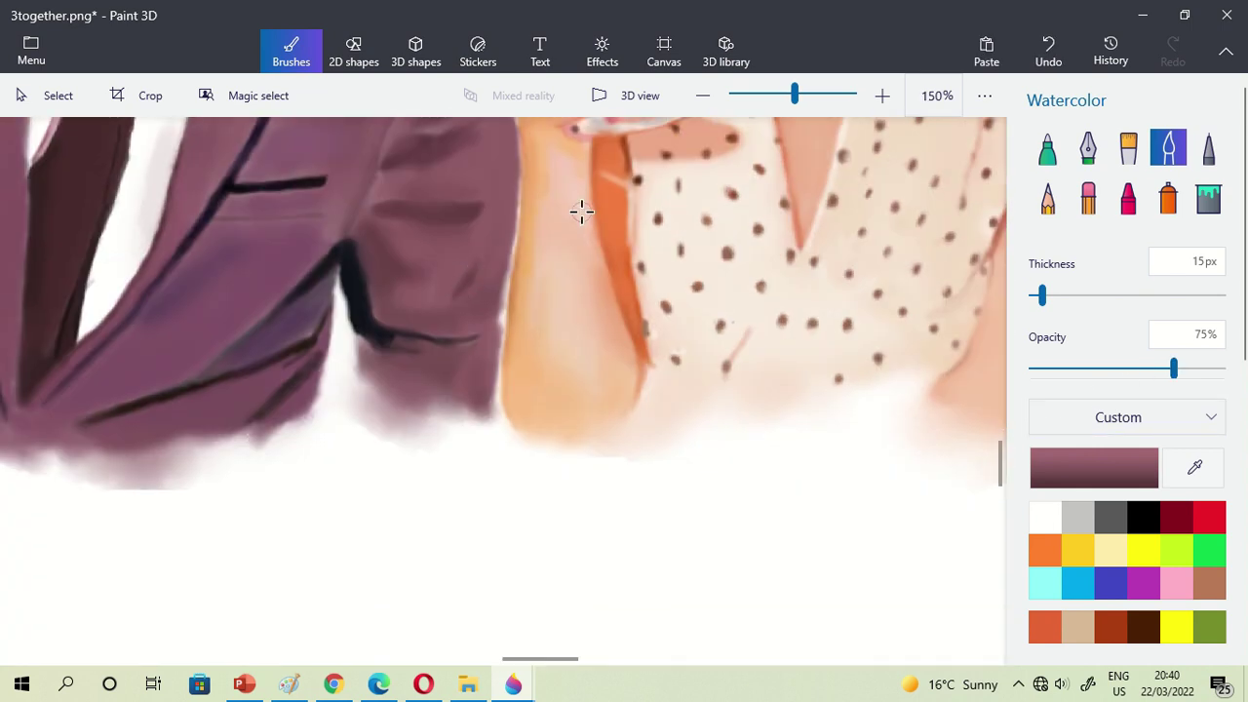
{"action": "left_click_drag", "start_coordinate": [999, 472], "coordinate": [1000, 457]}
{"action": "scroll", "coordinate": [485, 463], "scroll_direction": "up", "scroll_amount": 1}
{"action": "mouse_move", "coordinate": [488, 465]}
{"action": "left_mouse_down"}
{"action": "mouse_move", "coordinate": [491, 454]}
{"action": "mouse_move", "coordinate": [478, 531]}
{"action": "left_mouse_up"}
{"action": "scroll", "coordinate": [488, 462], "scroll_direction": "up", "scroll_amount": 1}
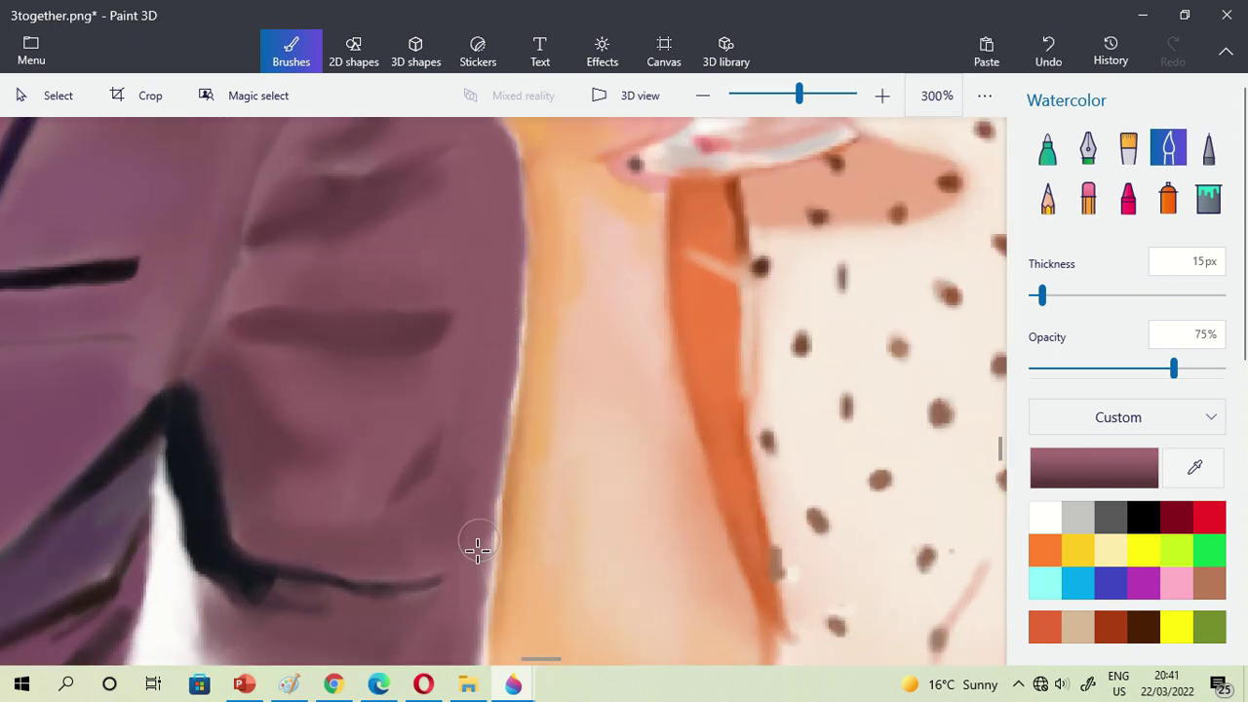
{"action": "left_click_drag", "start_coordinate": [483, 549], "coordinate": [476, 659]}
- Pick an orange-brown from the red-haired woman's forearm and paint it along the forearm's outer edge with the Watercolor brush at 14 px
{"action": "left_click", "coordinate": [1194, 467]}
{"action": "left_click", "coordinate": [509, 506]}
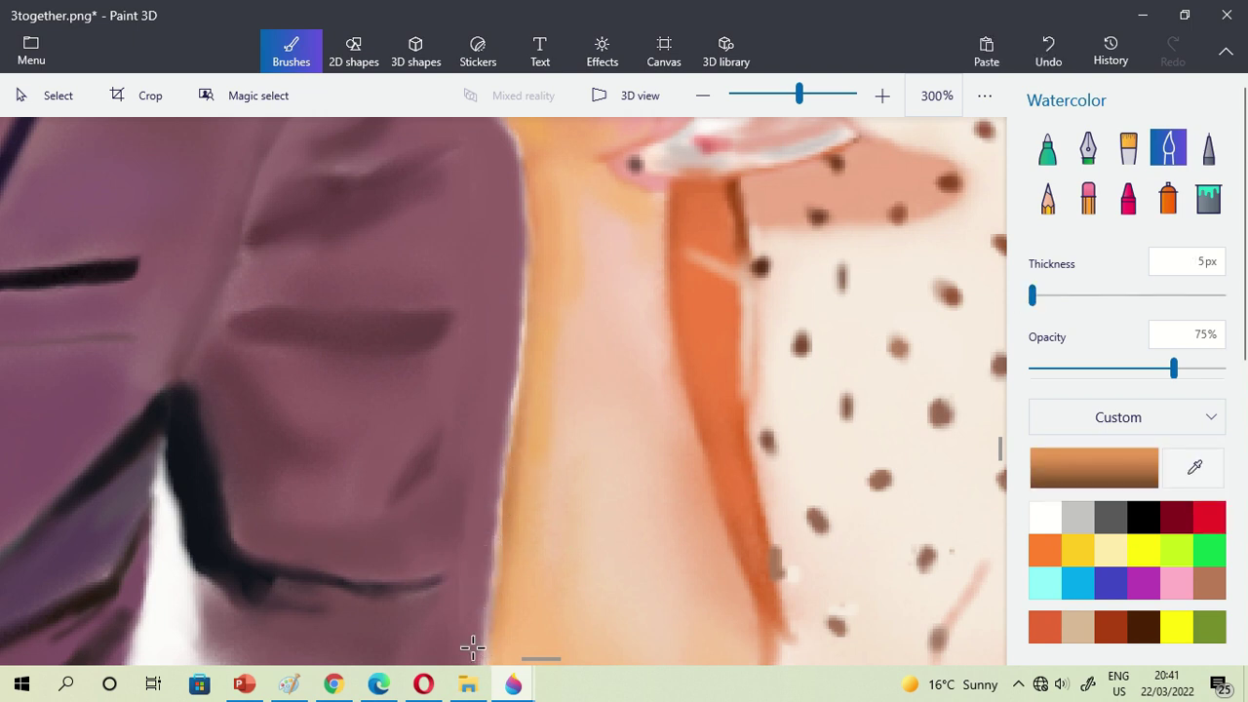
{"action": "scroll", "coordinate": [546, 578], "scroll_direction": "up", "scroll_amount": 1}
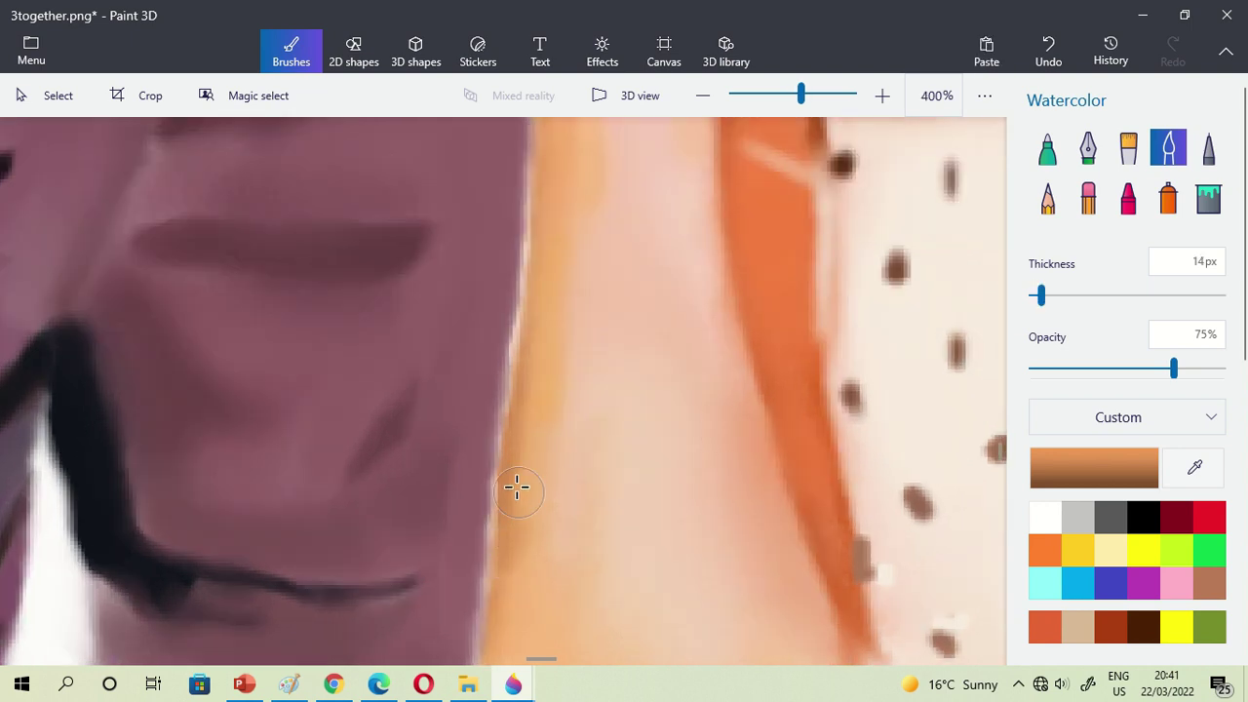
{"action": "left_click", "coordinate": [1168, 200]}
{"action": "left_click", "coordinate": [1048, 50]}
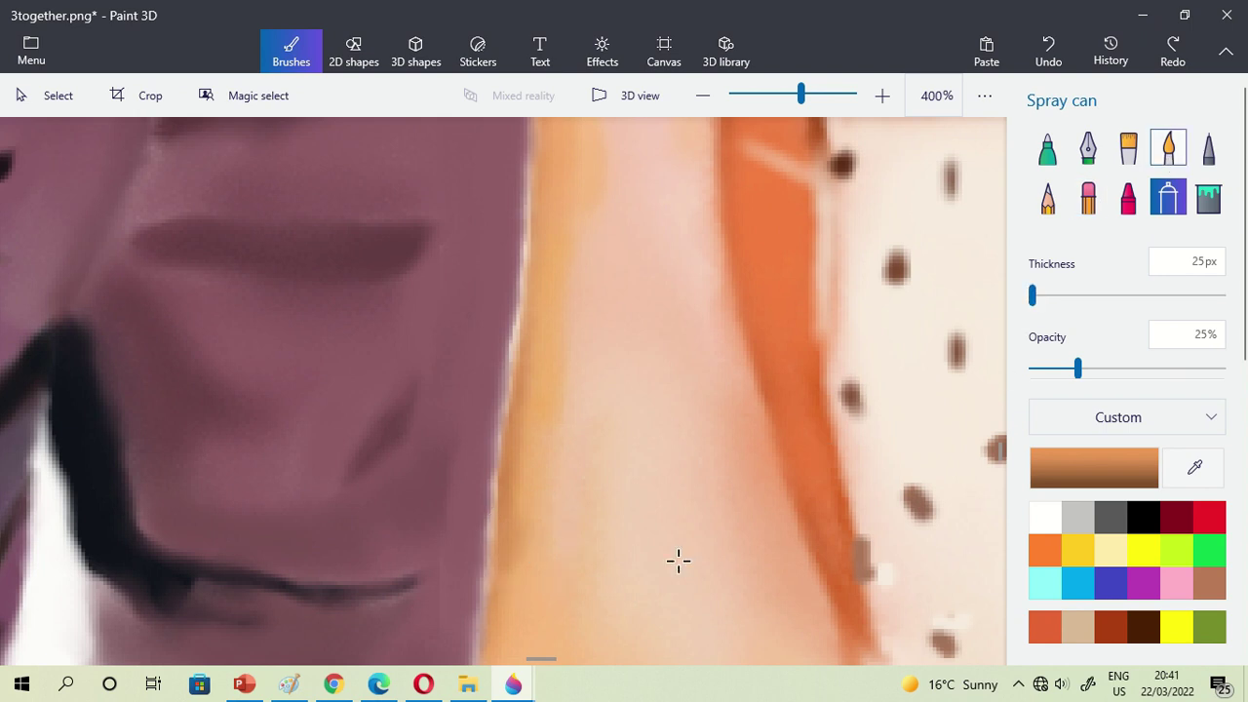
{"action": "left_click", "coordinate": [1168, 146]}
{"action": "mouse_move", "coordinate": [490, 543]}
{"action": "left_mouse_down"}
{"action": "mouse_move", "coordinate": [507, 484]}
{"action": "mouse_move", "coordinate": [492, 617]}
{"action": "left_mouse_up"}
{"action": "mouse_move", "coordinate": [522, 395]}
{"action": "left_mouse_down"}
{"action": "mouse_move", "coordinate": [504, 496]}
{"action": "mouse_move", "coordinate": [521, 352]}
{"action": "mouse_move", "coordinate": [523, 367]}
{"action": "left_mouse_up"}
{"action": "left_click_drag", "start_coordinate": [538, 213], "coordinate": [531, 296]}
{"action": "left_click_drag", "start_coordinate": [537, 167], "coordinate": [528, 390]}
- Pick a light orange from the red-haired woman's forearm and spray it at 25 px down the forearm's outer side
{"action": "scroll", "coordinate": [524, 429], "scroll_direction": "down", "scroll_amount": 1}
{"action": "scroll", "coordinate": [518, 484], "scroll_direction": "down", "scroll_amount": 4}
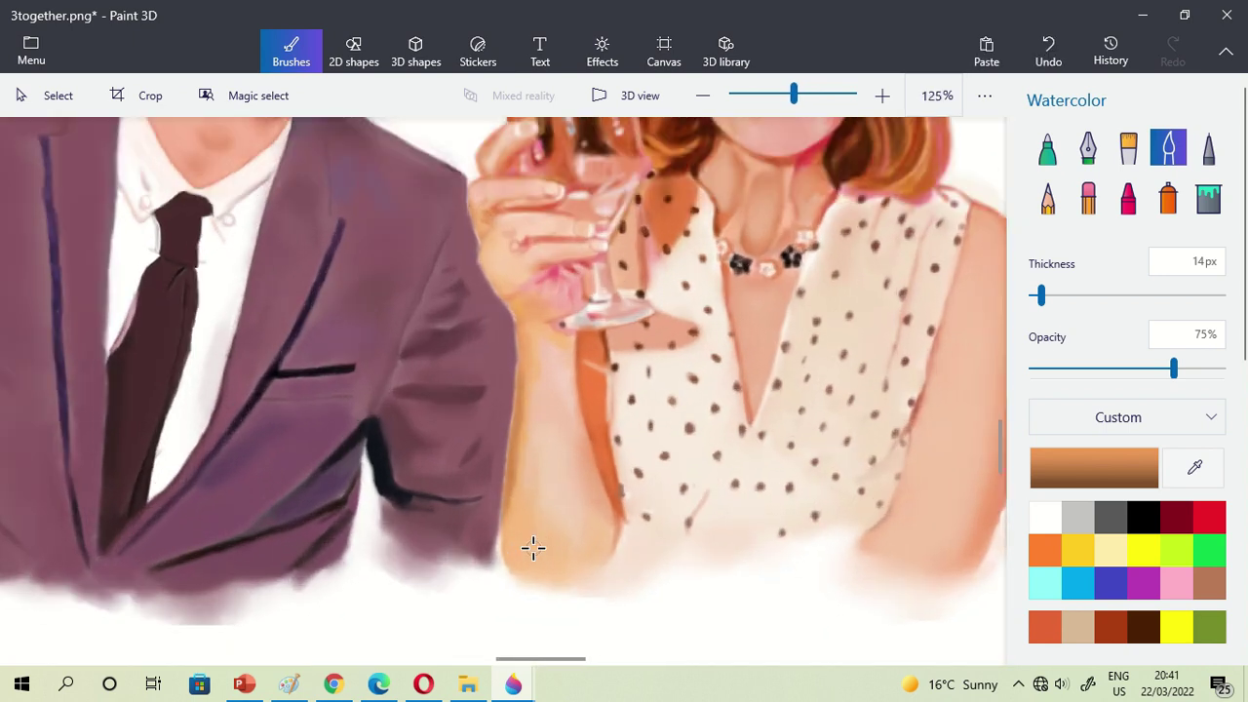
{"action": "left_click", "coordinate": [1197, 471]}
{"action": "scroll", "coordinate": [517, 426], "scroll_direction": "up", "scroll_amount": 5}
{"action": "left_click", "coordinate": [510, 370]}
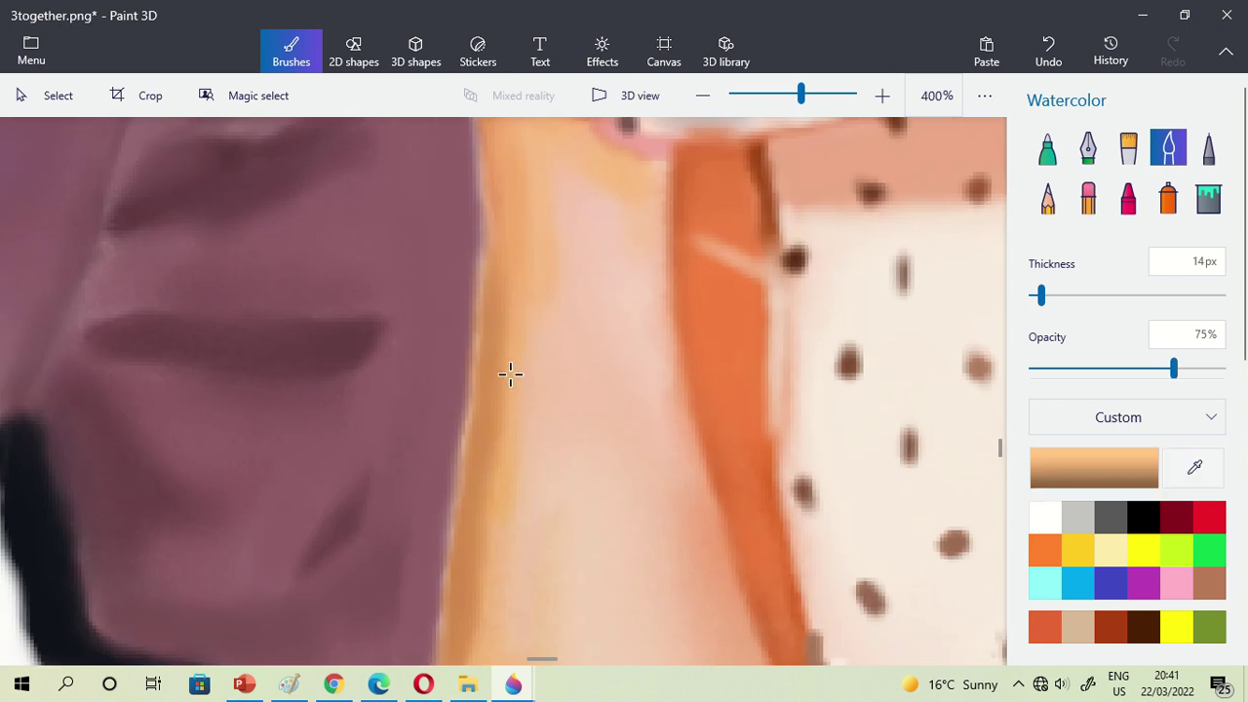
{"action": "left_click", "coordinate": [1168, 198]}
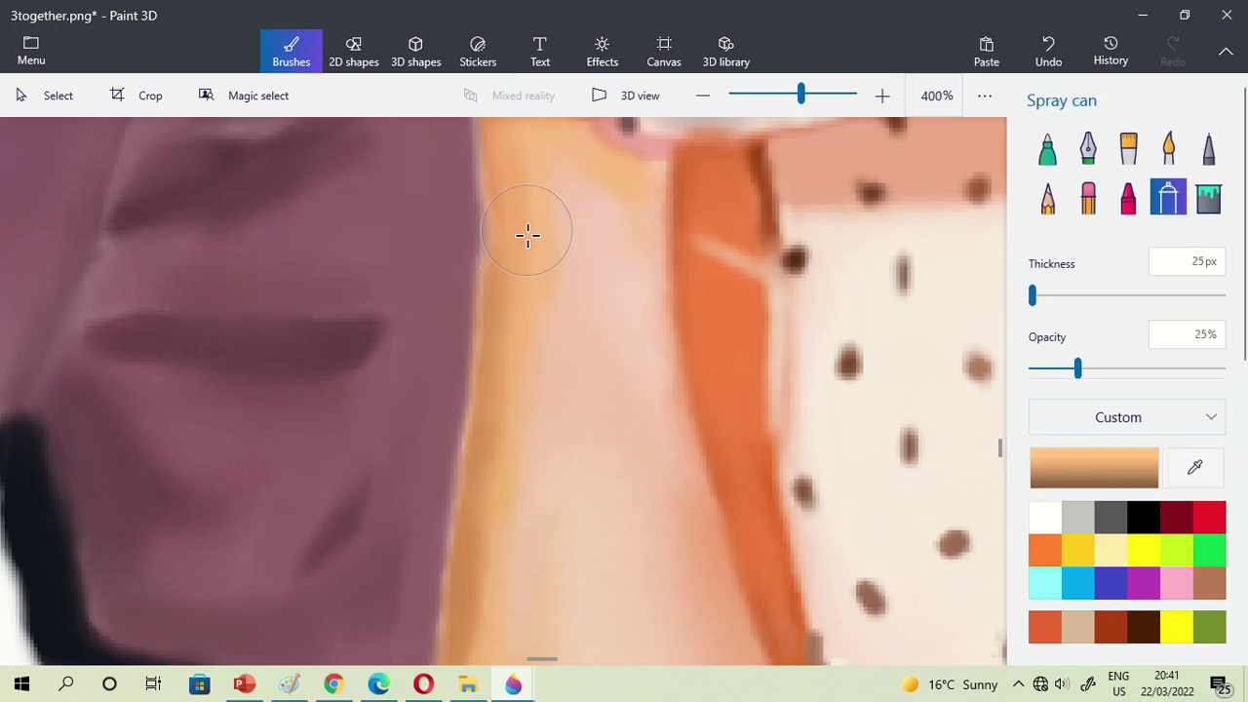
{"action": "scroll", "coordinate": [516, 499], "scroll_direction": "down", "scroll_amount": 1}
{"action": "scroll", "coordinate": [517, 499], "scroll_direction": "down", "scroll_amount": 1}
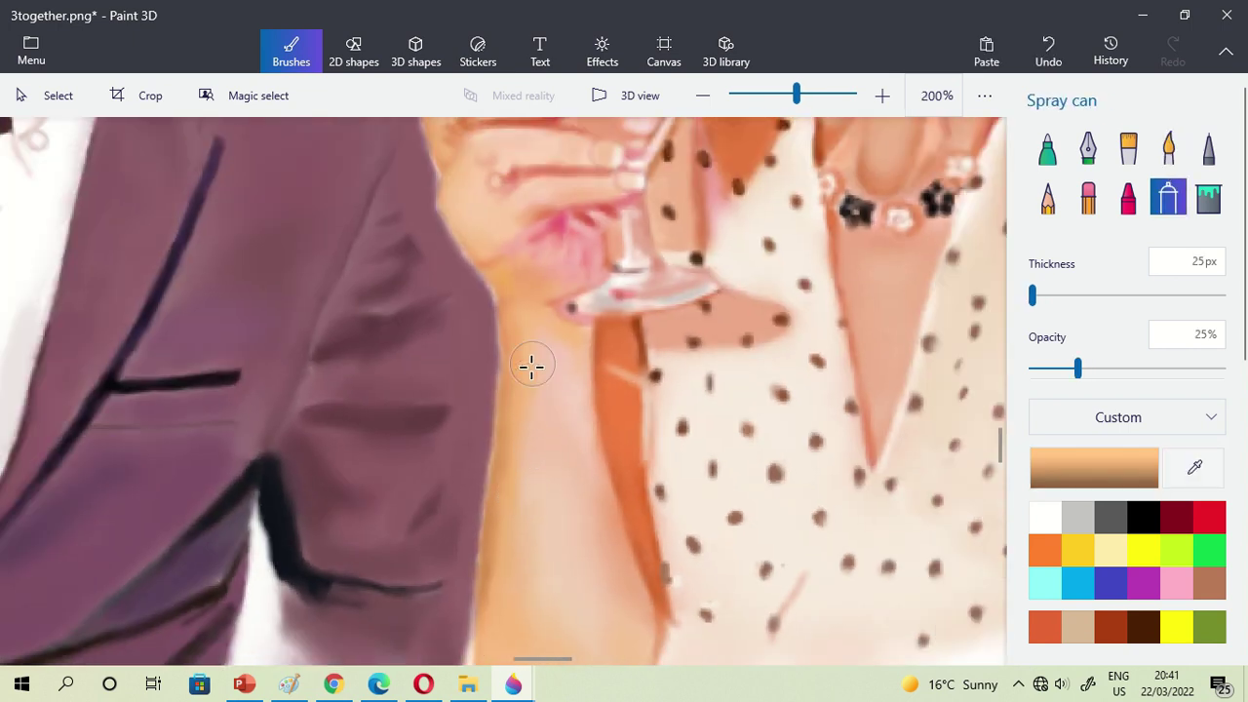
{"action": "left_click_drag", "start_coordinate": [513, 419], "coordinate": [504, 552]}
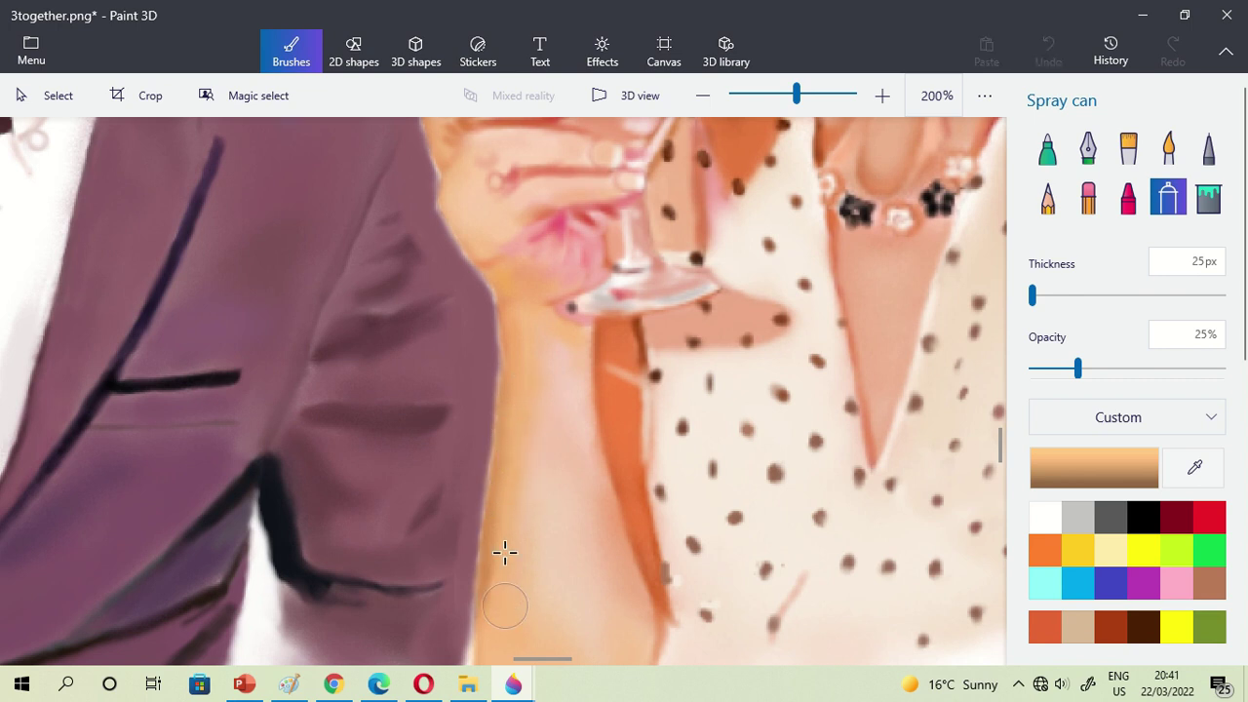
- Spray the light orange over the red-haired woman's lower forearm and elbow at 25 px
{"action": "scroll", "coordinate": [620, 548], "scroll_direction": "down", "scroll_amount": 2}
{"action": "left_click_drag", "start_coordinate": [998, 458], "coordinate": [999, 461]}
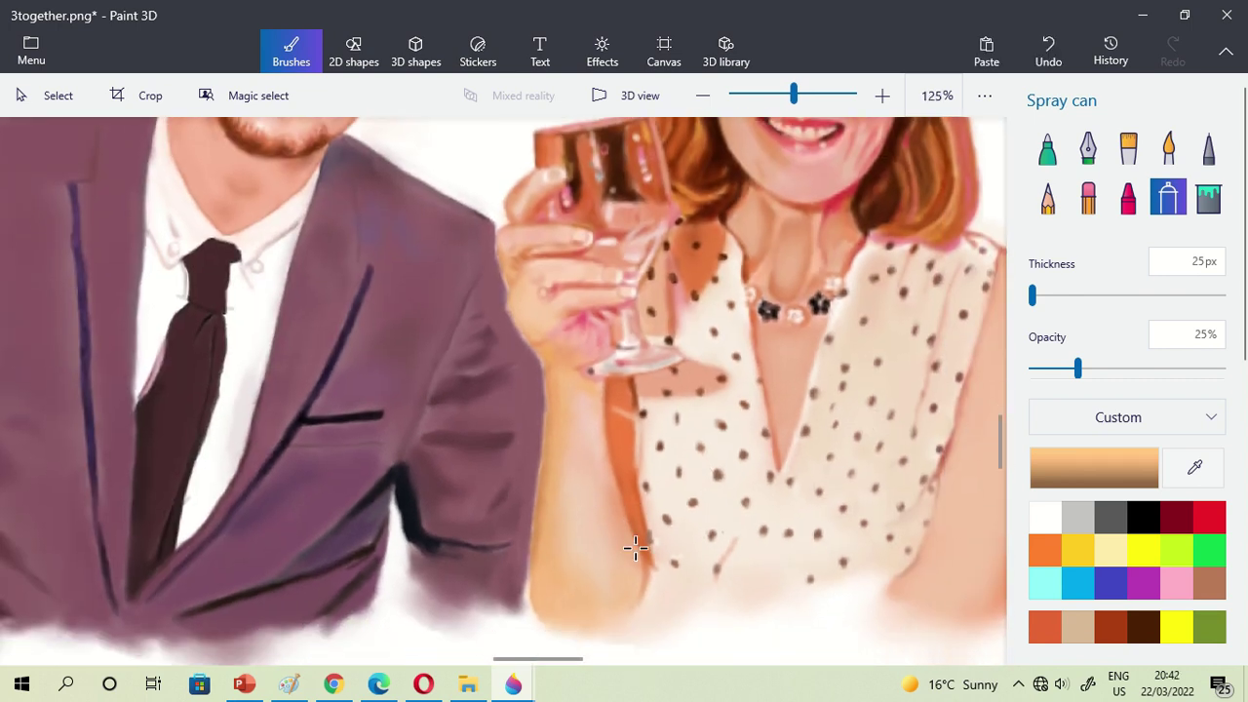
{"action": "scroll", "coordinate": [563, 517], "scroll_direction": "up", "scroll_amount": 2}
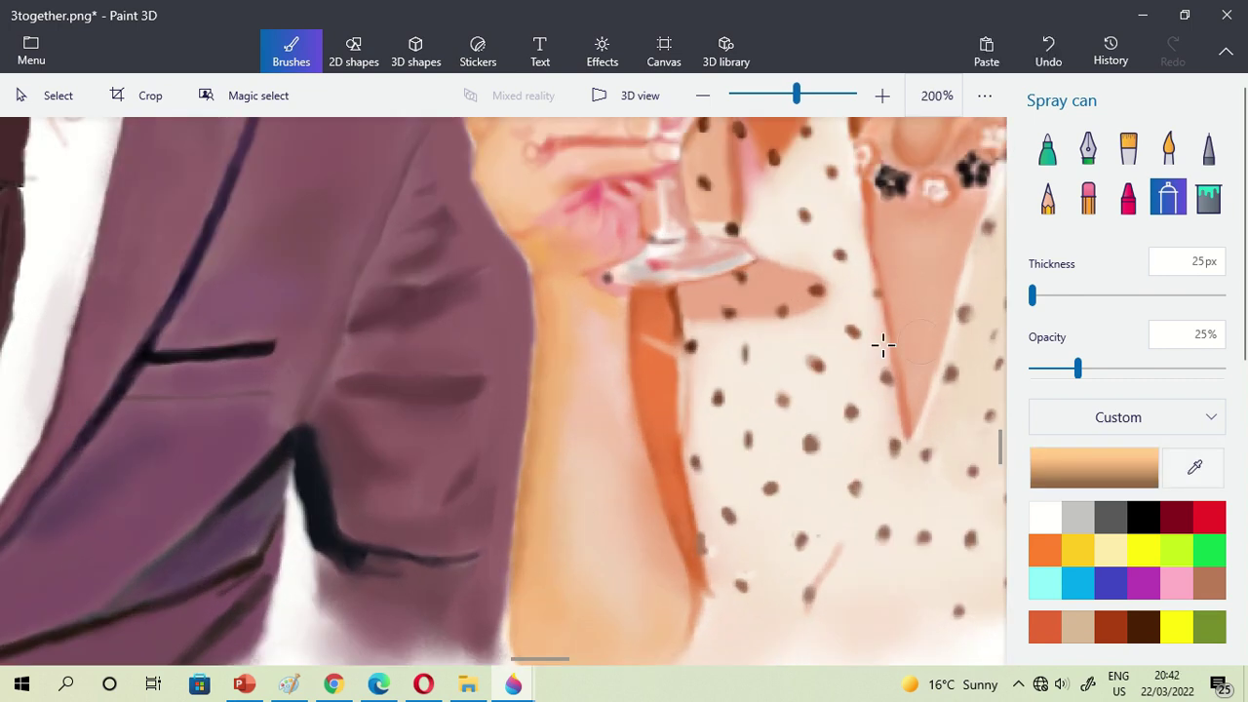
{"action": "mouse_move", "coordinate": [537, 511]}
{"action": "left_mouse_down"}
{"action": "mouse_move", "coordinate": [543, 579]}
{"action": "mouse_move", "coordinate": [546, 563]}
{"action": "mouse_move", "coordinate": [527, 635]}
{"action": "mouse_move", "coordinate": [599, 630]}
{"action": "left_mouse_up"}
- Pick a cream from the red-haired woman's dotted blouse and spray it at 39 px along the blouse's faded lower edge
{"action": "scroll", "coordinate": [576, 452], "scroll_direction": "down", "scroll_amount": 4}
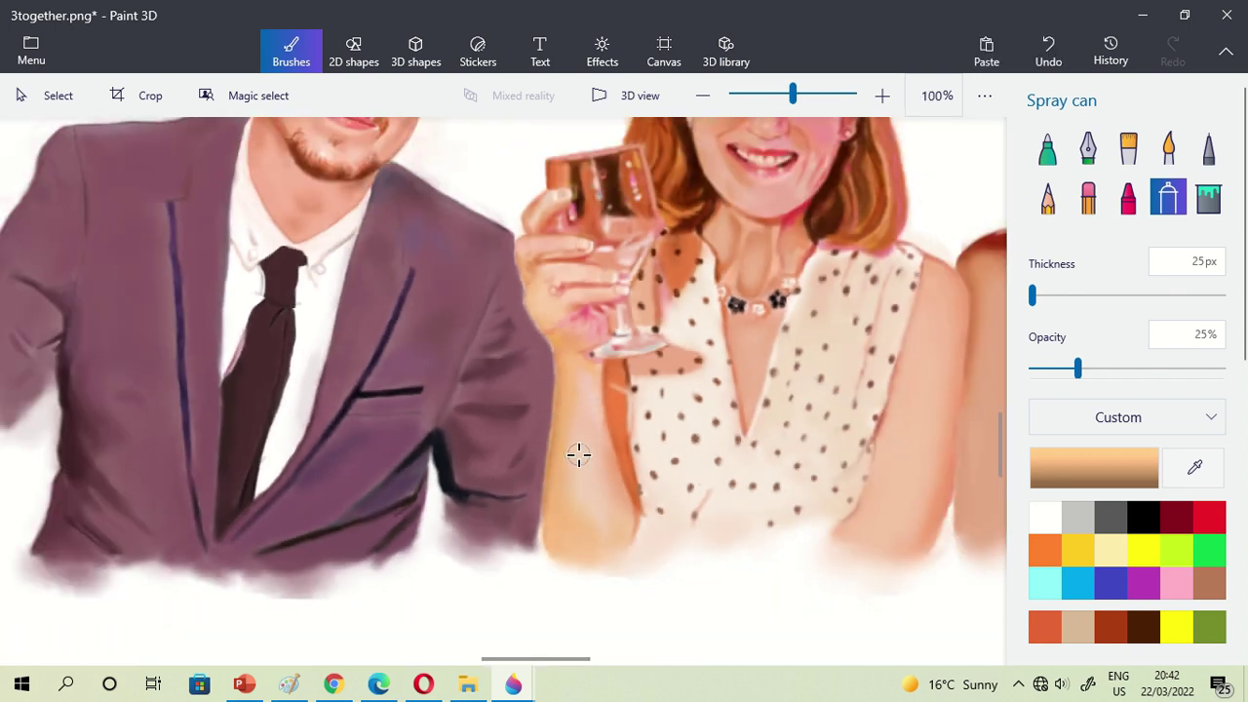
{"action": "scroll", "coordinate": [774, 504], "scroll_direction": "up", "scroll_amount": 1}
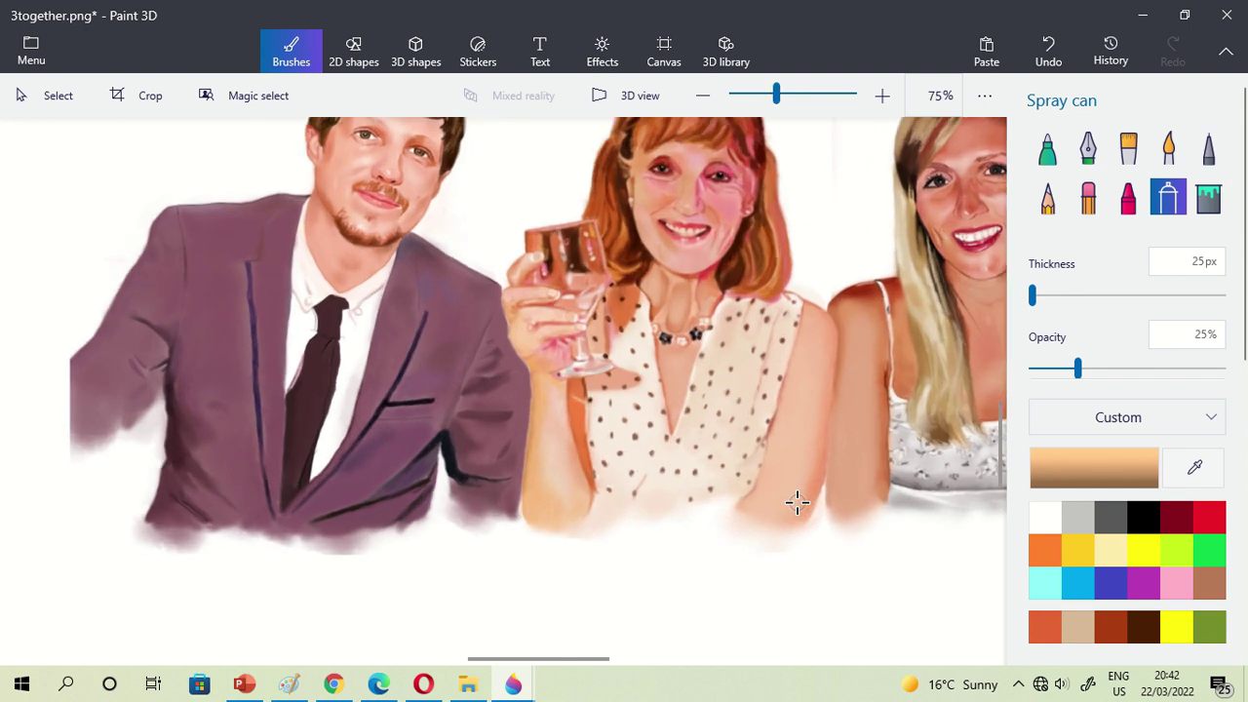
{"action": "left_click", "coordinate": [1196, 467]}
{"action": "left_click", "coordinate": [733, 445]}
{"action": "scroll", "coordinate": [738, 490], "scroll_direction": "up", "scroll_amount": 1}
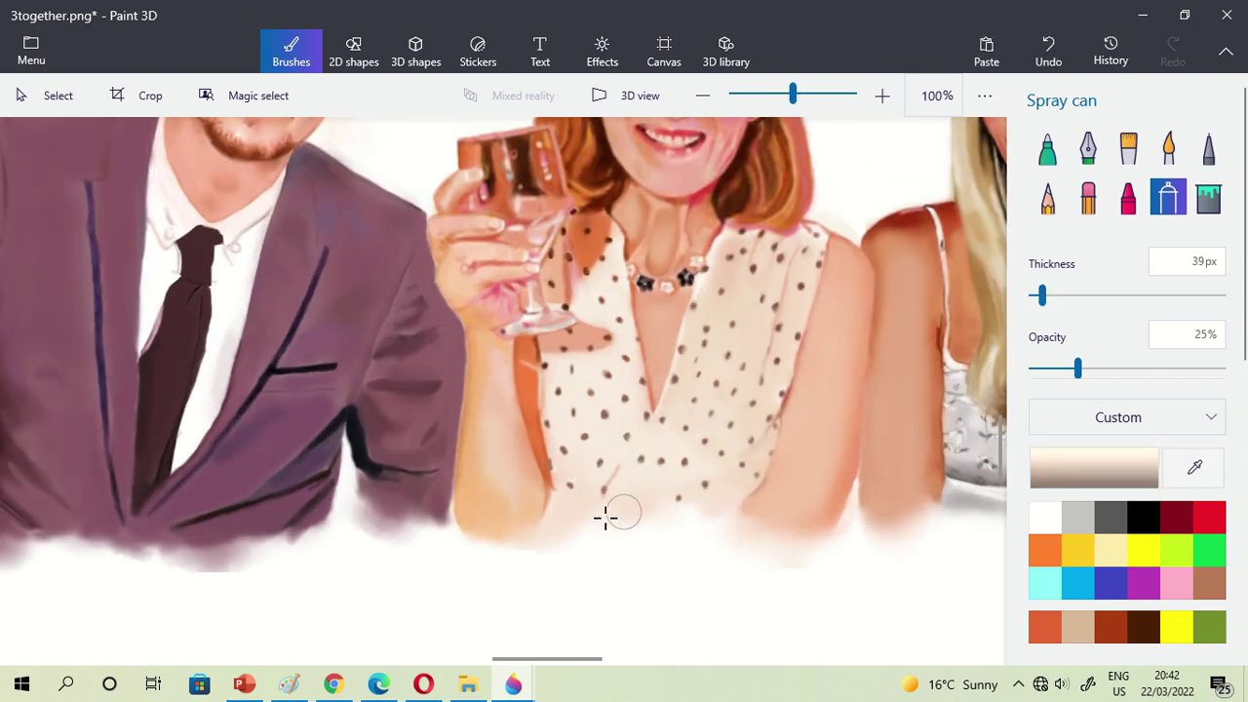
{"action": "scroll", "coordinate": [570, 500], "scroll_direction": "down", "scroll_amount": 3}
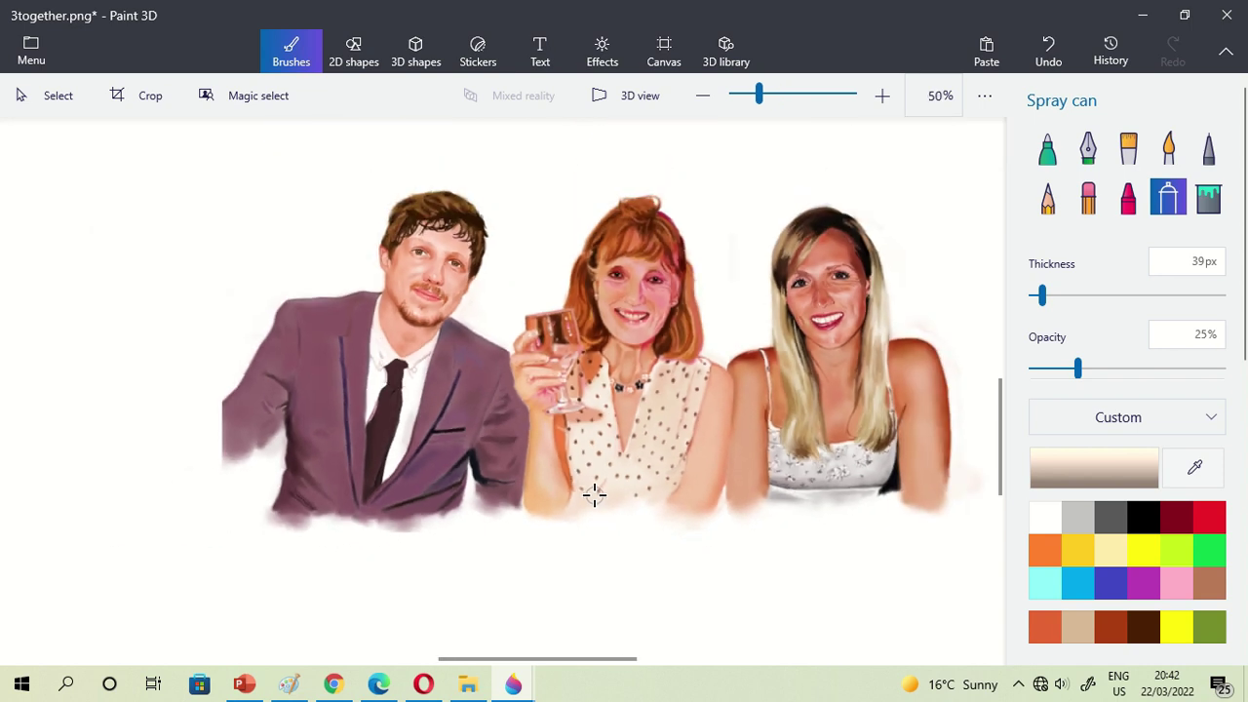
- Pick a mauve from the man's outer sleeve and spray it at 39 px and 25% opacity over the sleeve's cut-off edge
{"action": "scroll", "coordinate": [255, 426], "scroll_direction": "up", "scroll_amount": 2}
{"action": "left_click", "coordinate": [1193, 469]}
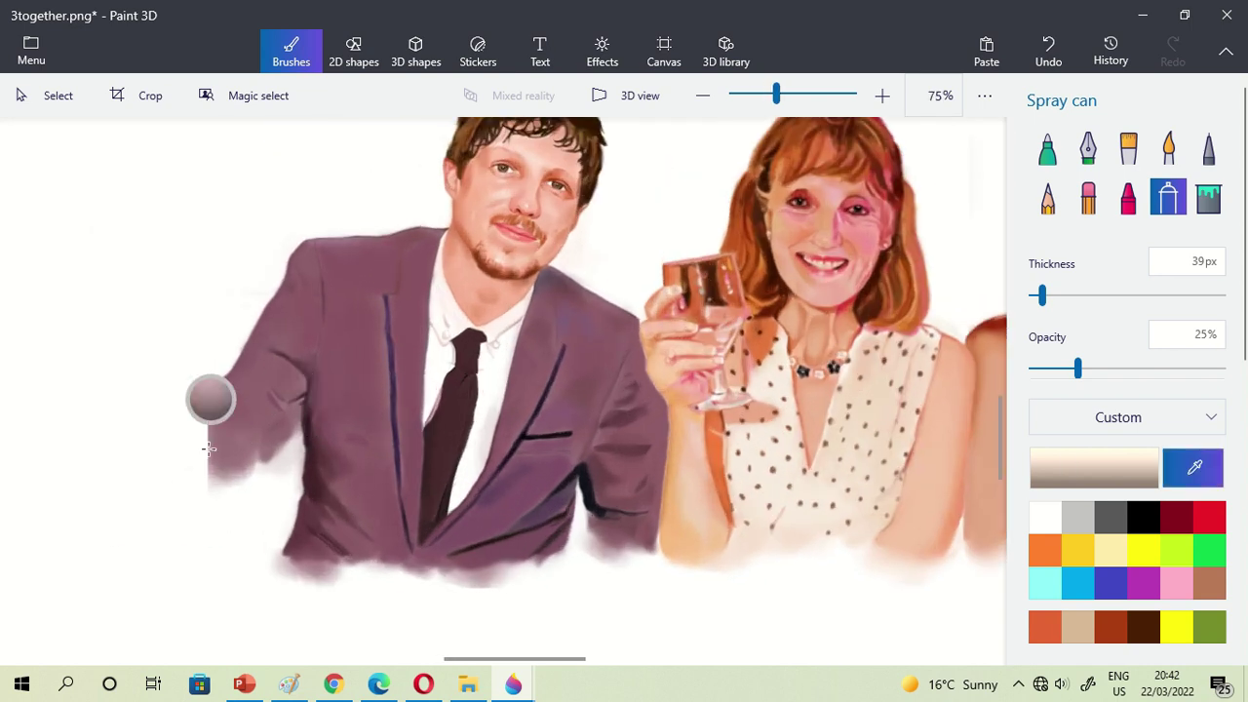
{"action": "left_click", "coordinate": [219, 432]}
{"action": "left_click", "coordinate": [222, 422]}
{"action": "scroll", "coordinate": [980, 318], "scroll_direction": "down", "scroll_amount": 1}
{"action": "left_click_drag", "start_coordinate": [531, 660], "coordinate": [624, 676]}
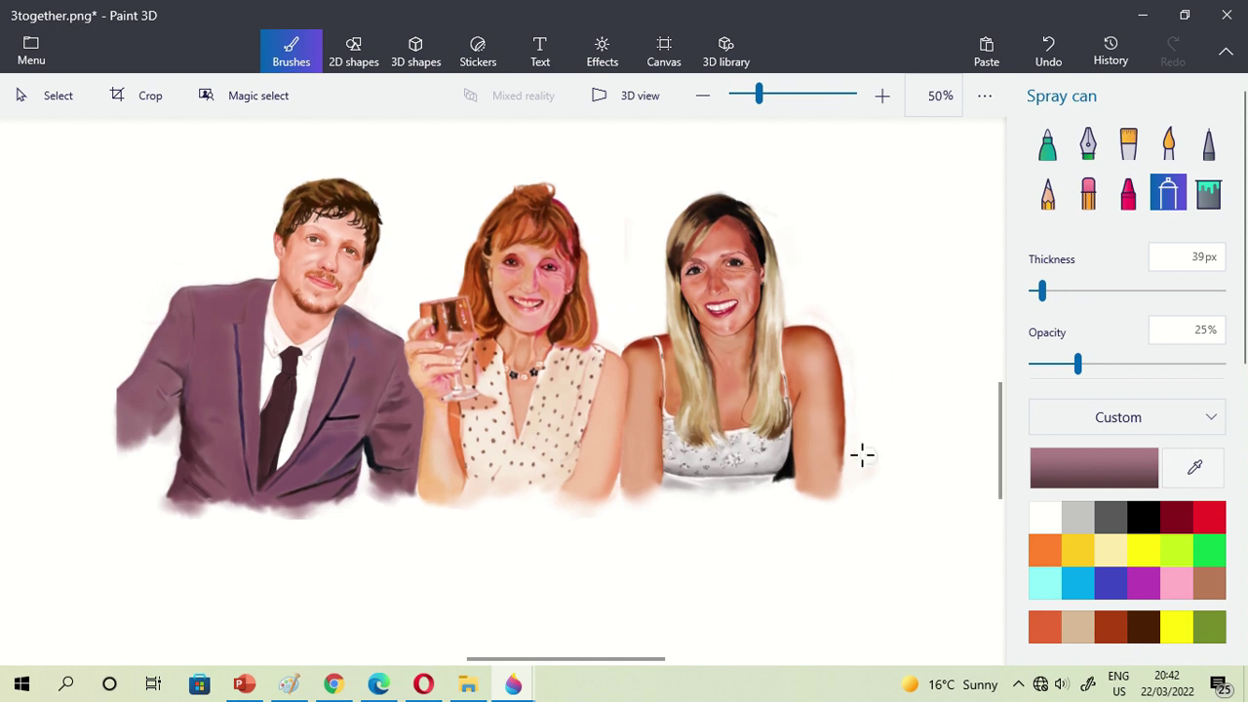
- Trim the canvas's empty left, bottom and right margins around the reference photos and the group portrait
{"action": "scroll", "coordinate": [438, 582], "scroll_direction": "down", "scroll_amount": 2}
{"action": "scroll", "coordinate": [683, 380], "scroll_direction": "down", "scroll_amount": 1}
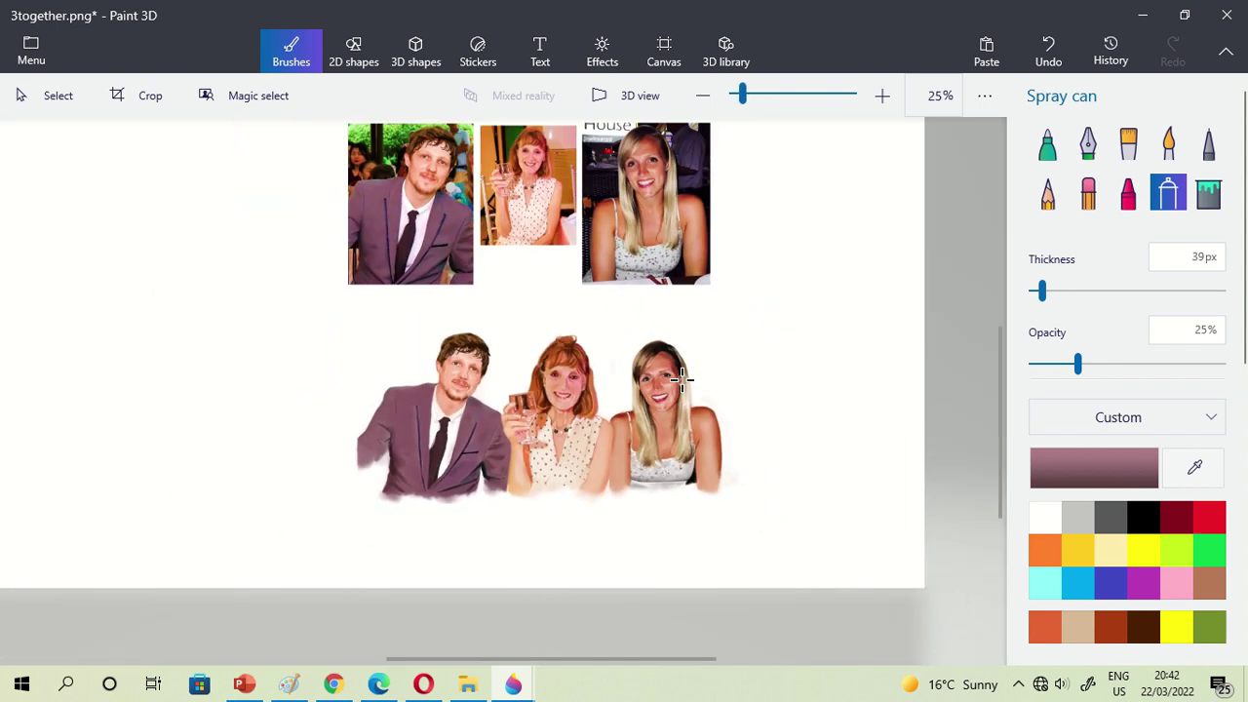
{"action": "left_click_drag", "start_coordinate": [999, 405], "coordinate": [999, 366]}
{"action": "left_click", "coordinate": [664, 50]}
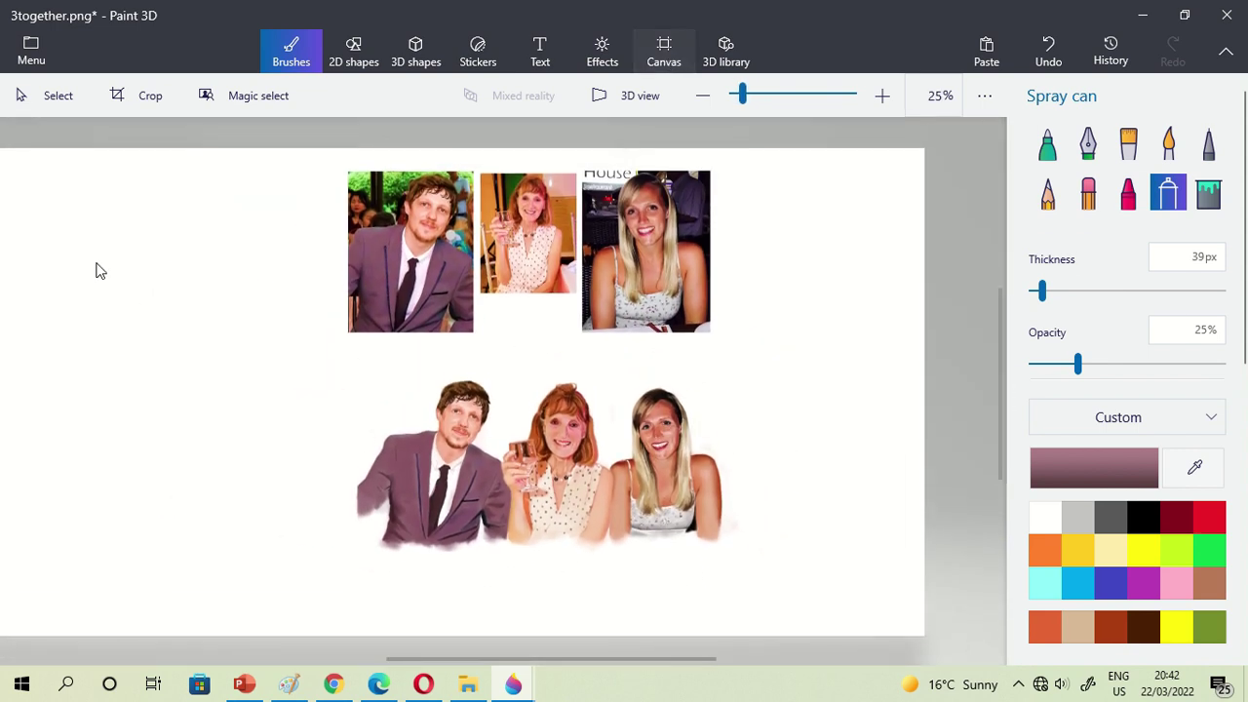
{"action": "left_click_drag", "start_coordinate": [693, 661], "coordinate": [582, 669]}
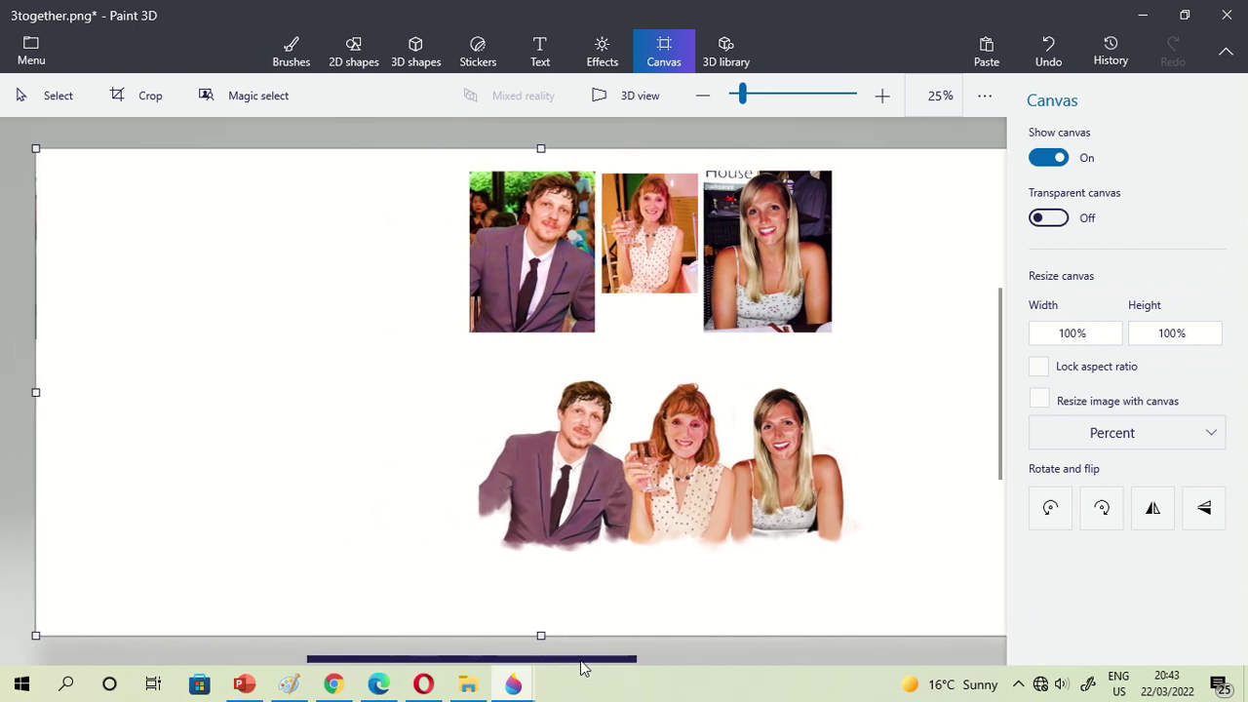
{"action": "left_click_drag", "start_coordinate": [32, 393], "coordinate": [303, 439]}
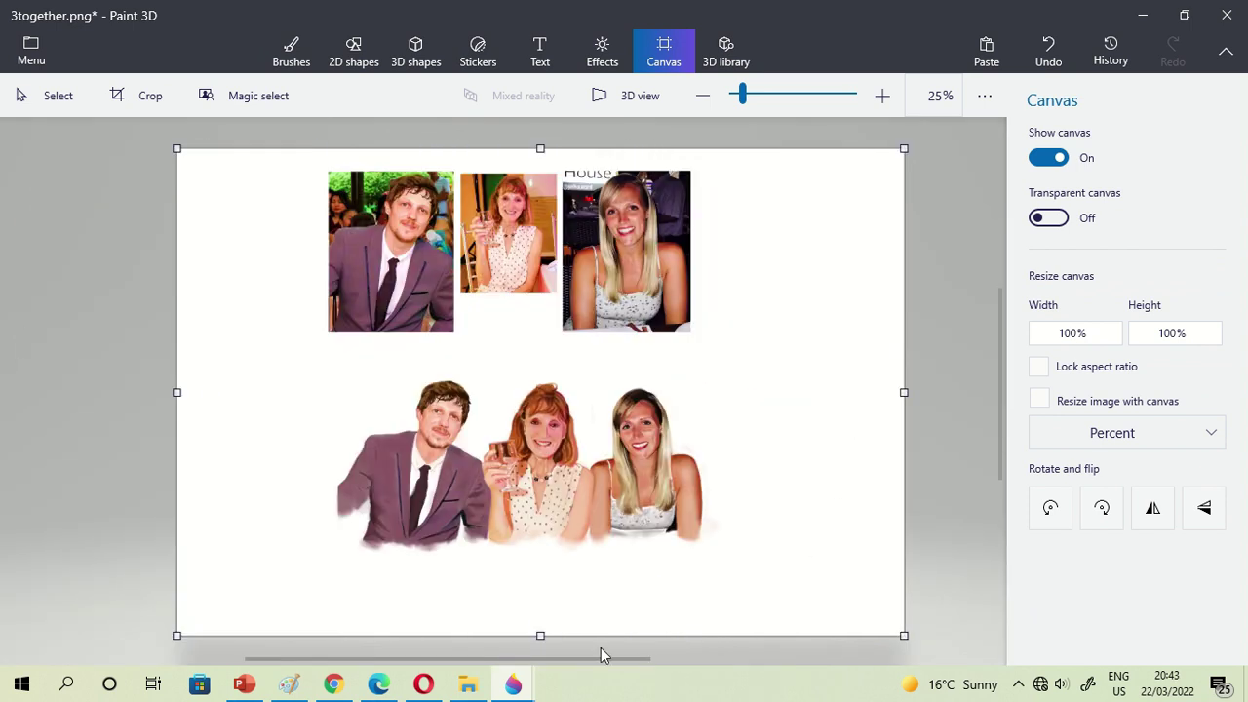
{"action": "left_click_drag", "start_coordinate": [538, 628], "coordinate": [535, 582]}
{"action": "mouse_move", "coordinate": [903, 391]}
{"action": "left_mouse_down"}
{"action": "mouse_move", "coordinate": [868, 398]}
{"action": "mouse_move", "coordinate": [890, 392]}
{"action": "left_mouse_up"}
{"action": "scroll", "coordinate": [658, 424], "scroll_direction": "up", "scroll_amount": 3}
{"action": "left_click_drag", "start_coordinate": [999, 414], "coordinate": [1024, 476]}
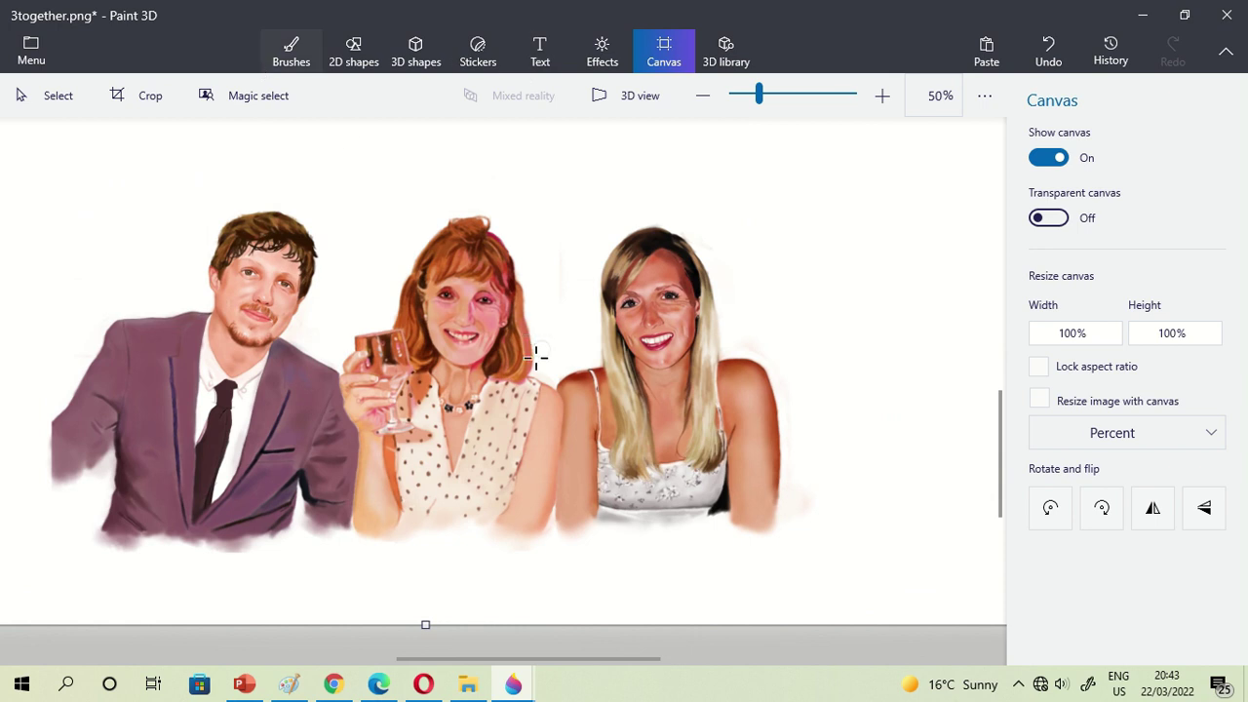
- Pick a light orange from the red-haired woman's forearm and set the spray can's thickness to 84 px
{"action": "left_click", "coordinate": [290, 51]}
{"action": "left_click", "coordinate": [1196, 469]}
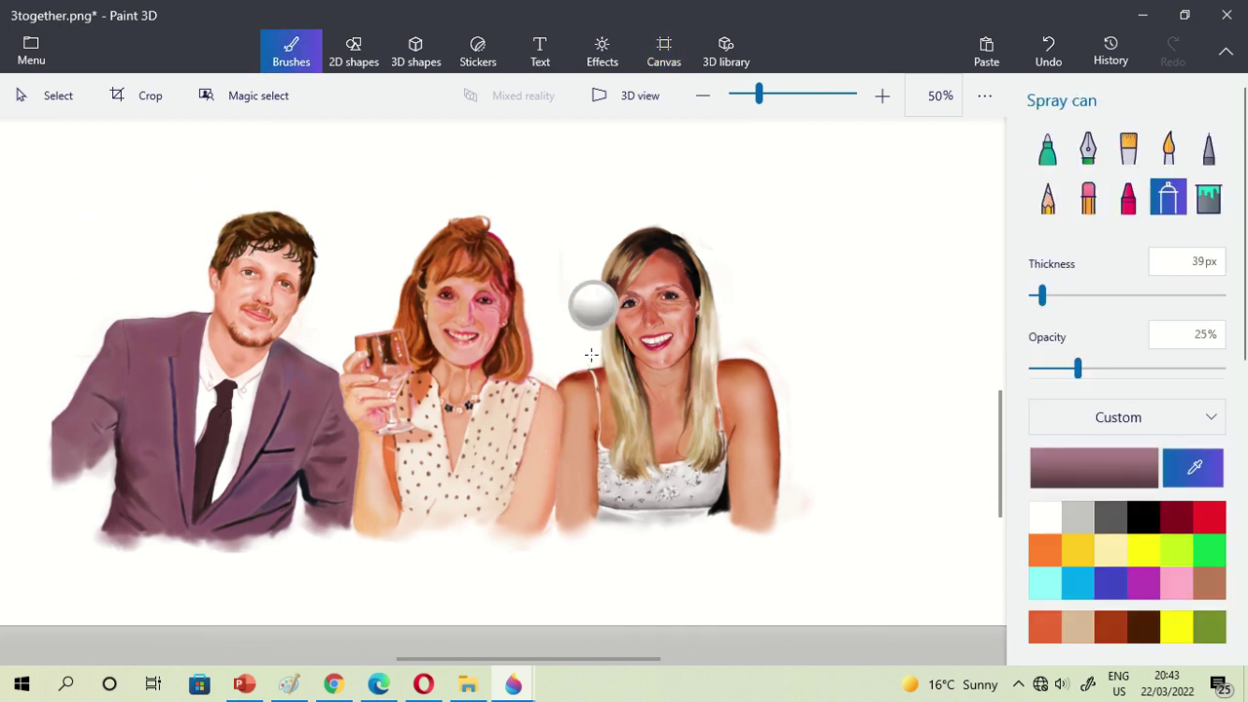
{"action": "left_click", "coordinate": [361, 494]}
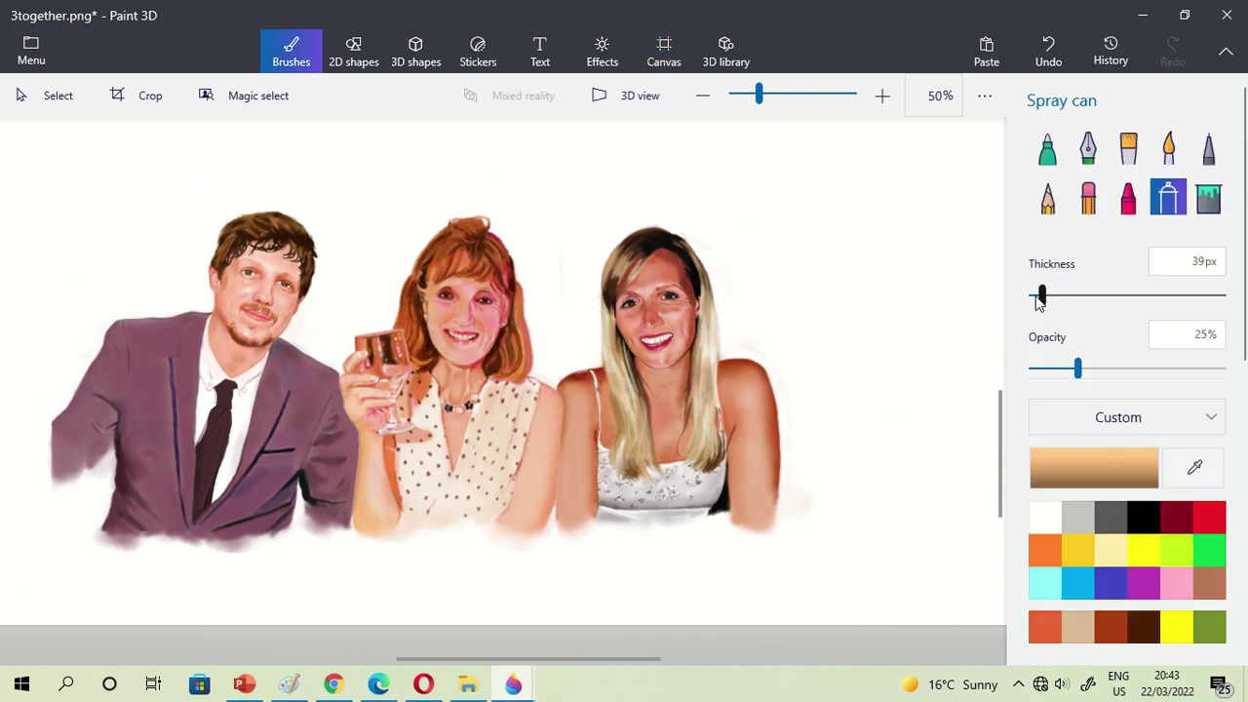
- Crop the canvas's top, right and left edges tightly around the group portrait, cutting off the three reference photos, and dismiss the battery warning
{"action": "scroll", "coordinate": [921, 313], "scroll_direction": "down", "scroll_amount": 3}
{"action": "left_click", "coordinate": [1000, 402]}
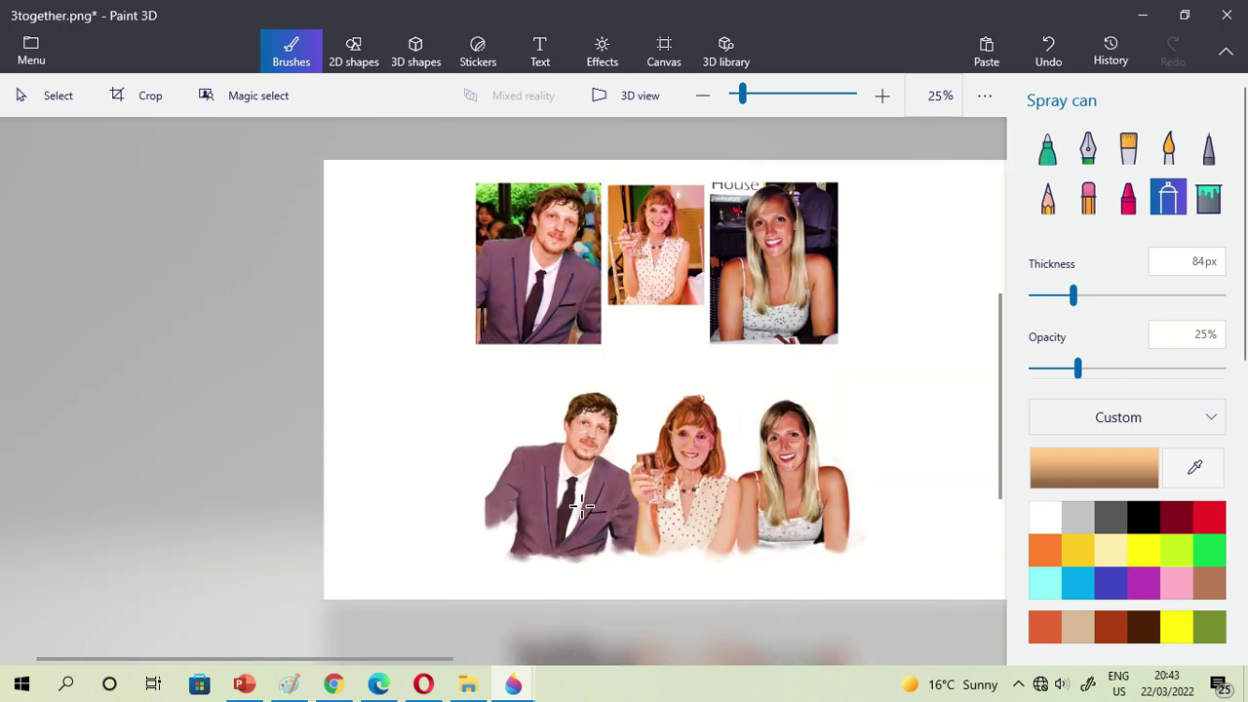
{"action": "left_click_drag", "start_coordinate": [434, 663], "coordinate": [738, 663]}
{"action": "scroll", "coordinate": [549, 445], "scroll_direction": "up", "scroll_amount": 3}
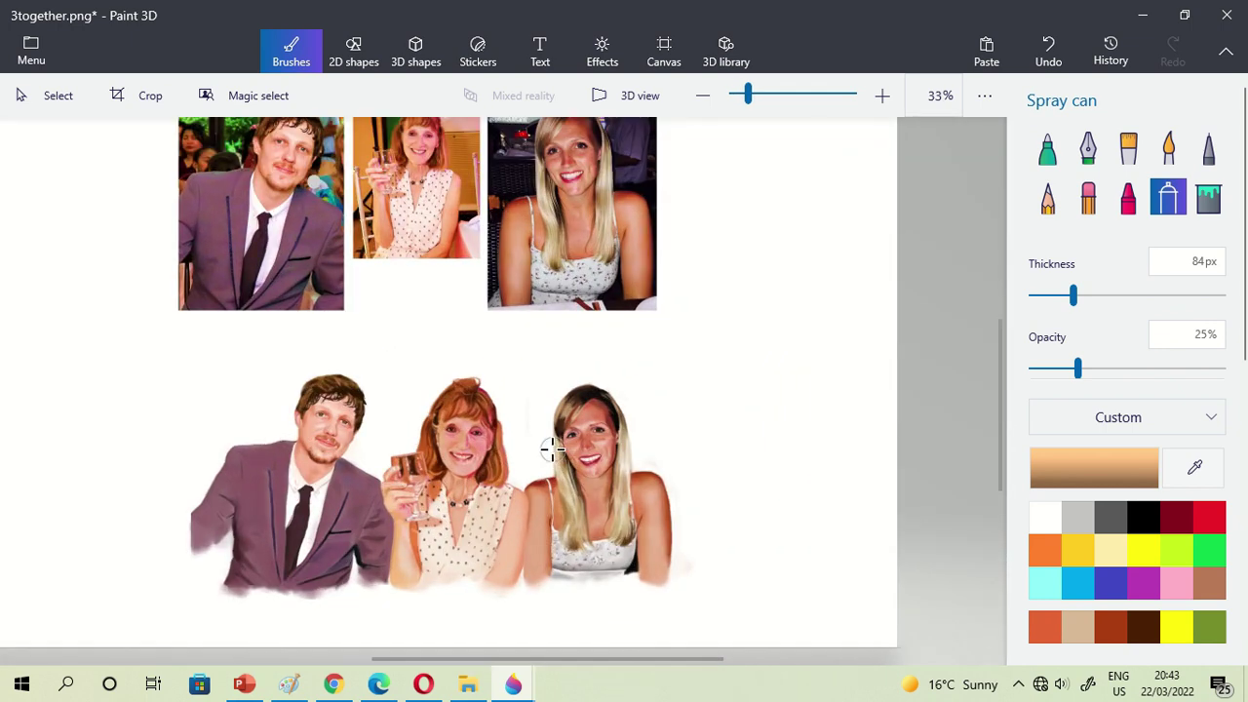
{"action": "left_click", "coordinate": [663, 51]}
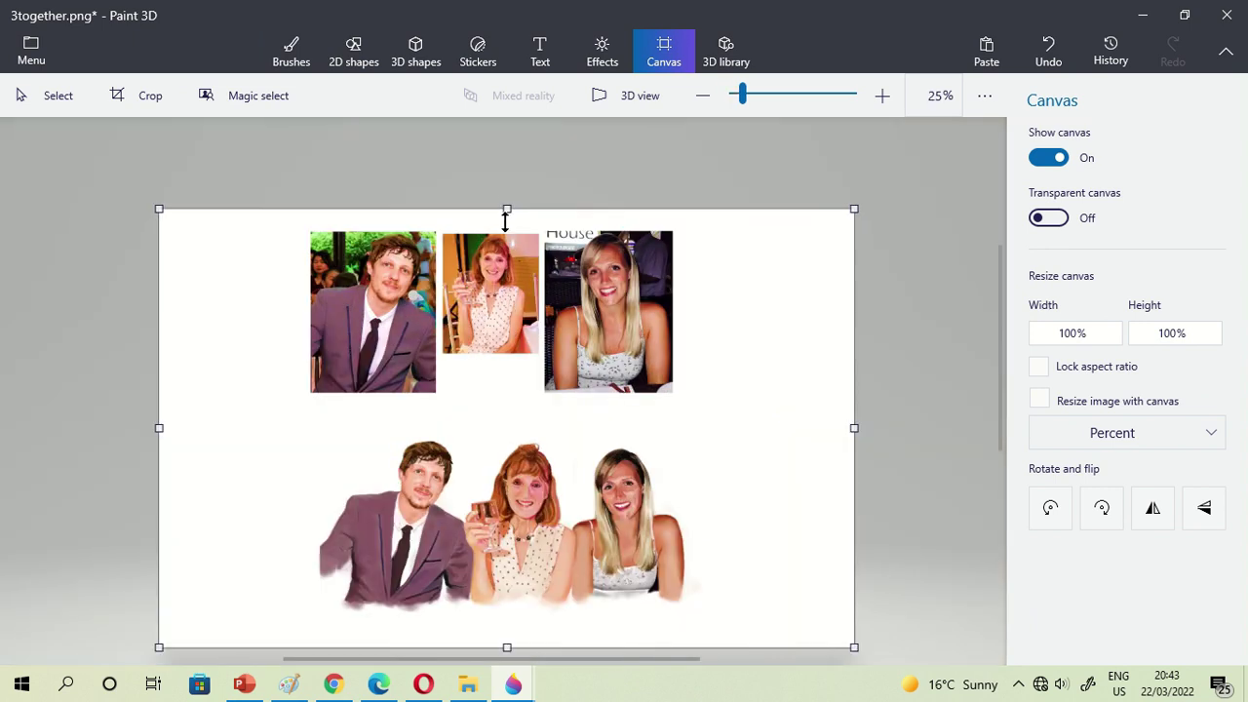
{"action": "left_click_drag", "start_coordinate": [504, 217], "coordinate": [510, 413]}
{"action": "left_click_drag", "start_coordinate": [854, 390], "coordinate": [740, 391]}
{"action": "left_click_drag", "start_coordinate": [213, 391], "coordinate": [348, 396]}
{"action": "scroll", "coordinate": [931, 351], "scroll_direction": "up", "scroll_amount": 2}
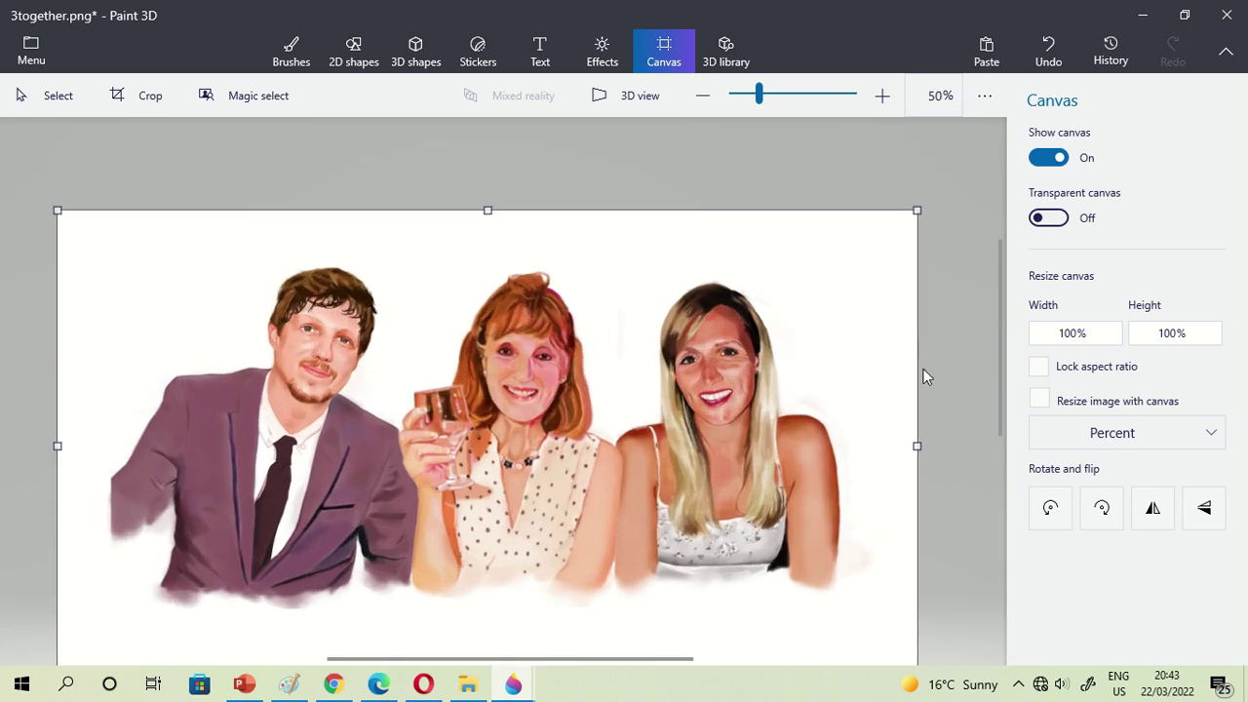
{"action": "left_click_drag", "start_coordinate": [1002, 370], "coordinate": [1019, 420]}
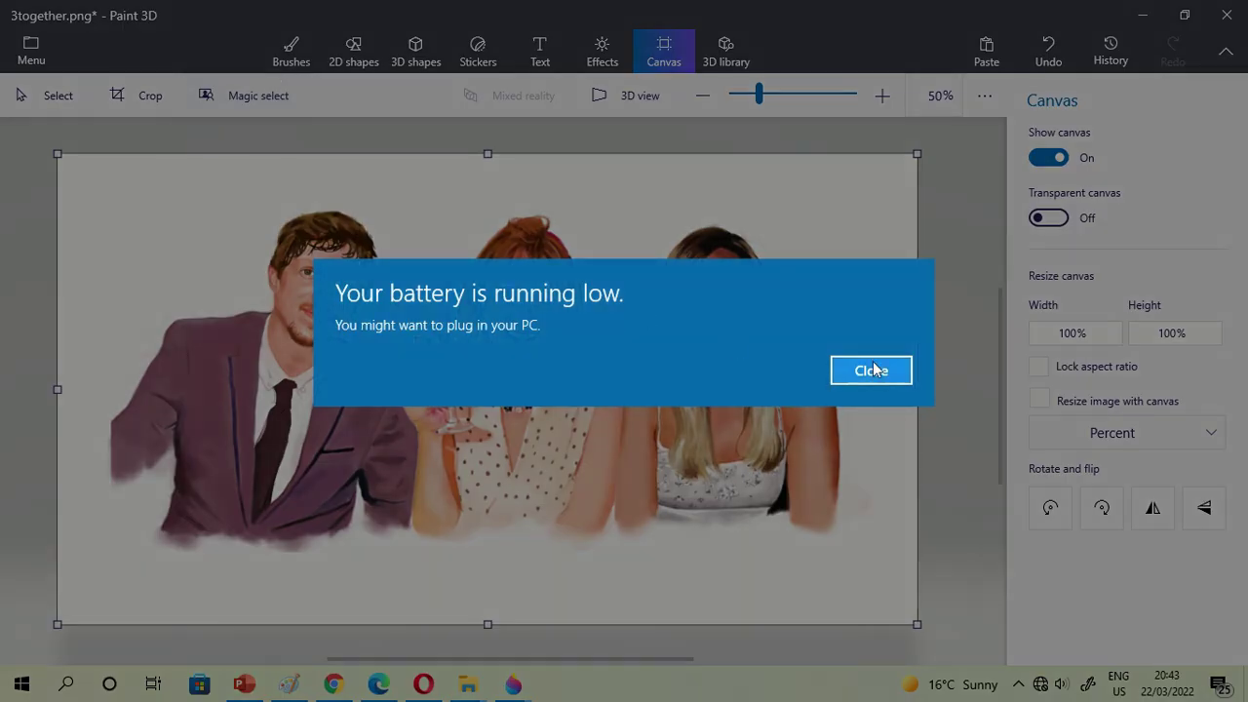
{"action": "left_click", "coordinate": [874, 371]}
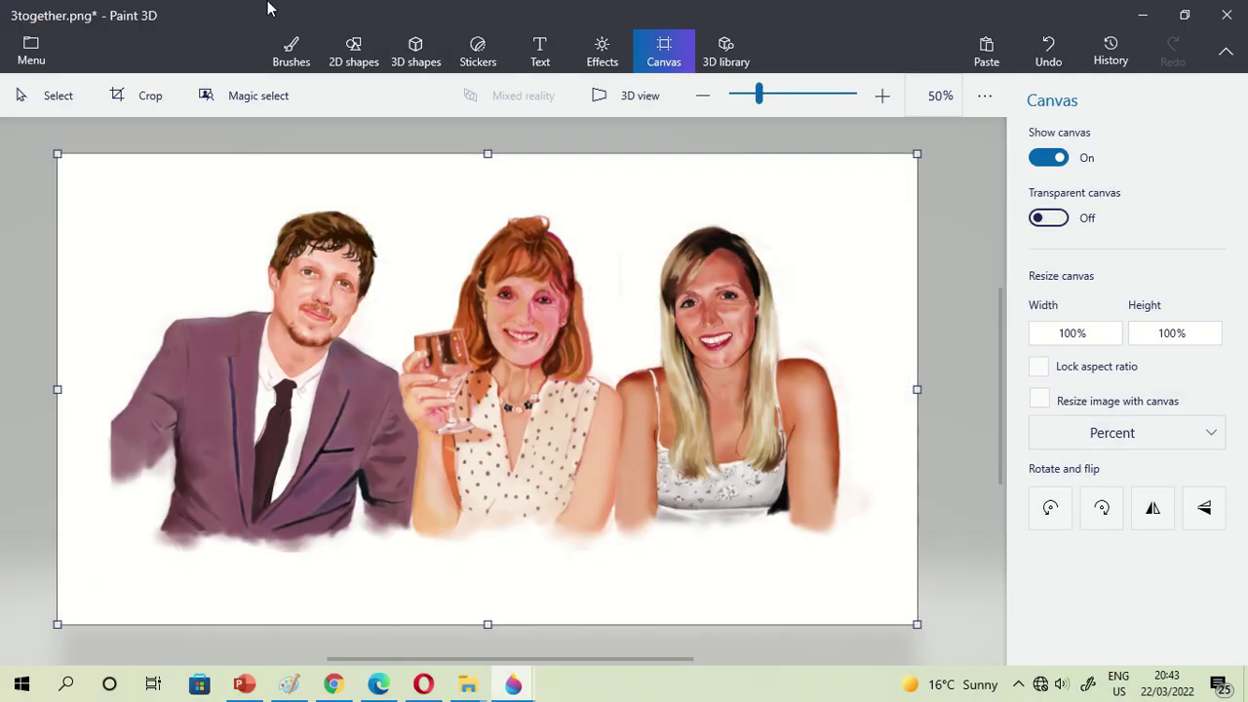
{"action": "left_click", "coordinate": [1152, 19]}
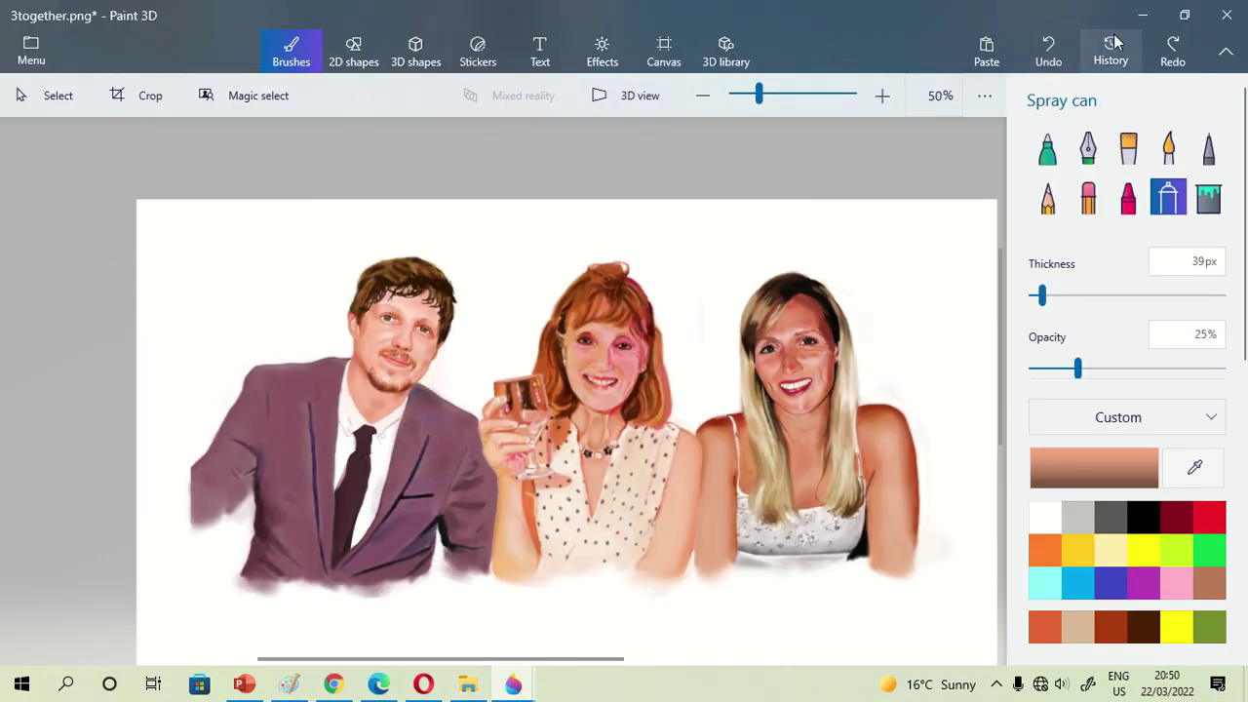
- Restore the outline drawn around the three people and fill the background outside it with salmon at 15% tolerance
{"action": "left_click", "coordinate": [1170, 49]}
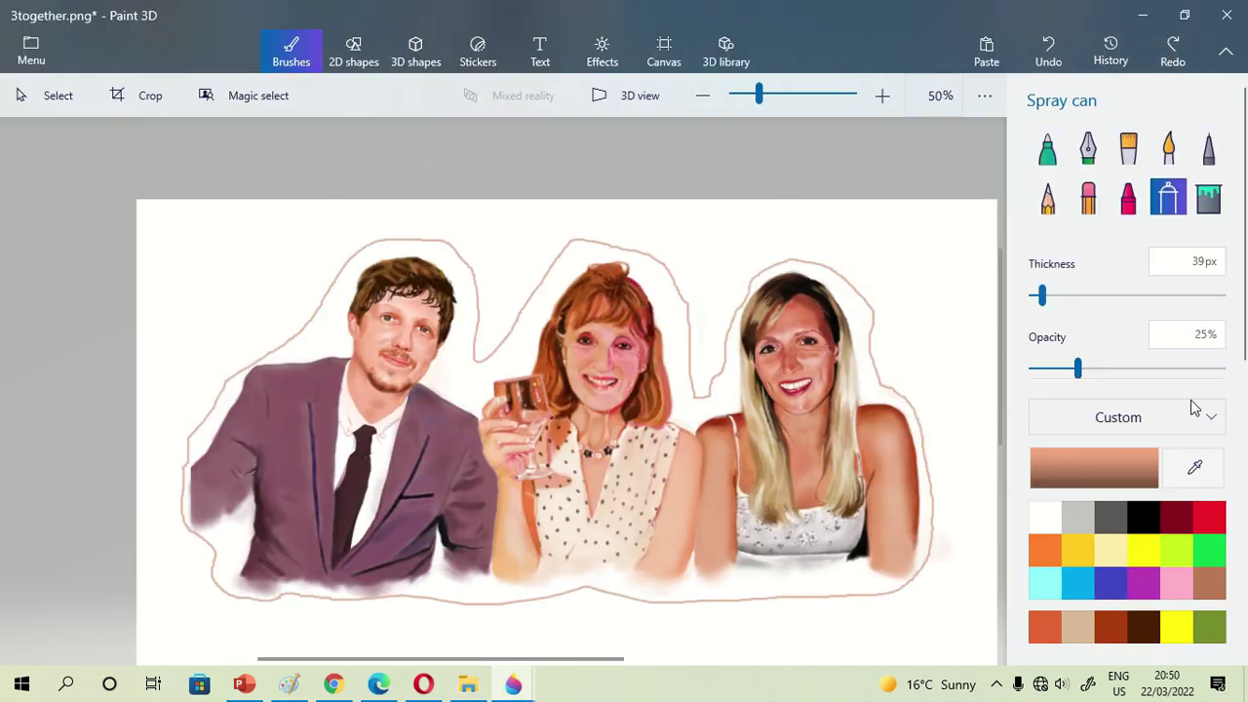
{"action": "left_click", "coordinate": [1209, 199]}
{"action": "left_click", "coordinate": [947, 299]}
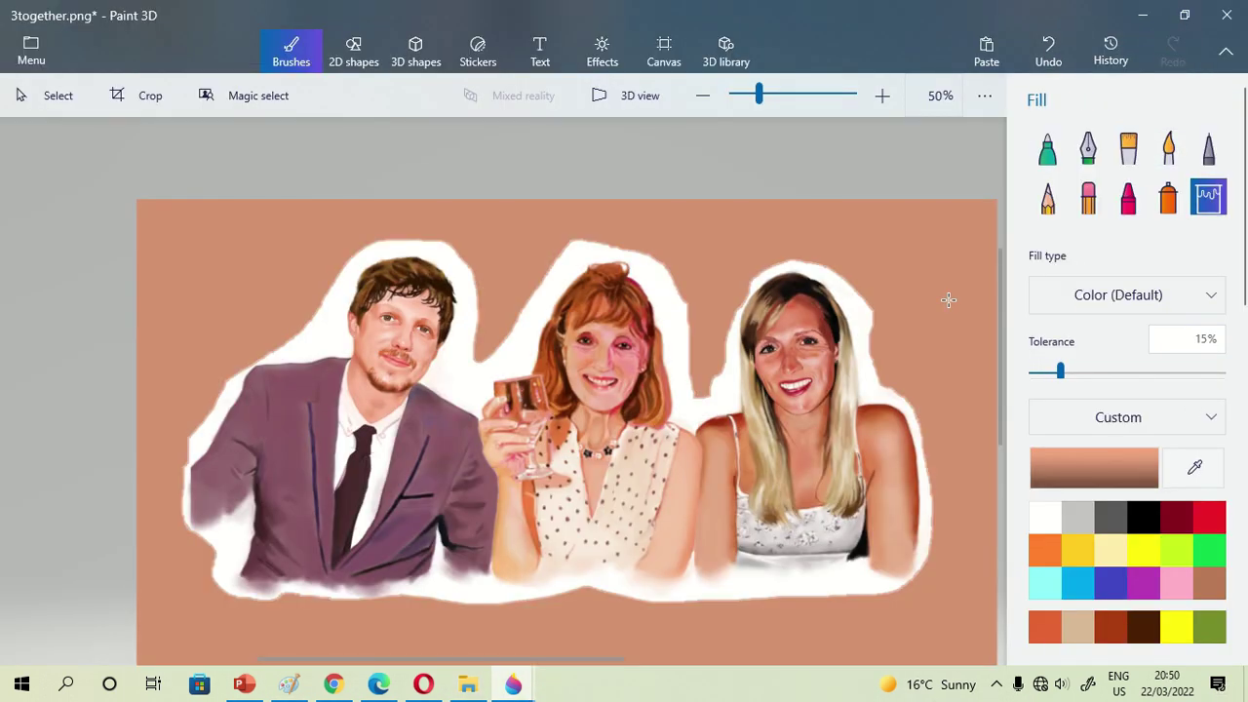
{"action": "scroll", "coordinate": [948, 300], "scroll_direction": "down", "scroll_amount": 2}
{"action": "scroll", "coordinate": [789, 322], "scroll_direction": "up", "scroll_amount": 4}
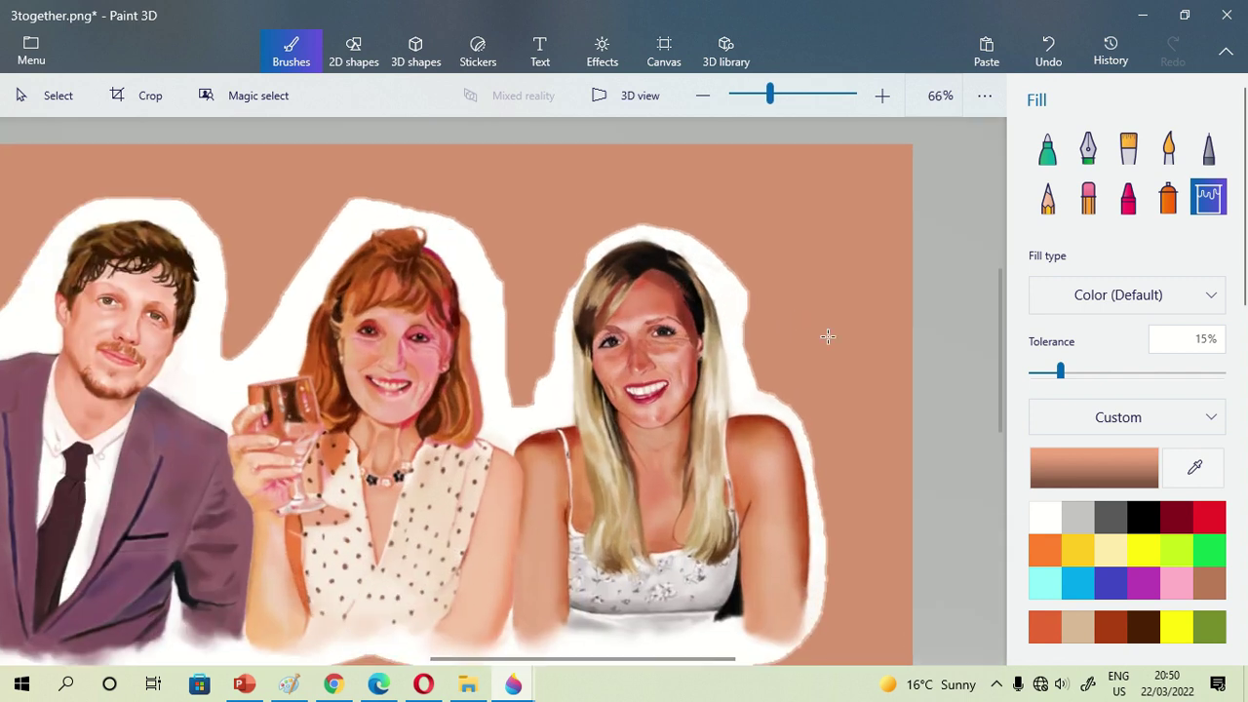
{"action": "left_click_drag", "start_coordinate": [996, 379], "coordinate": [1008, 408]}
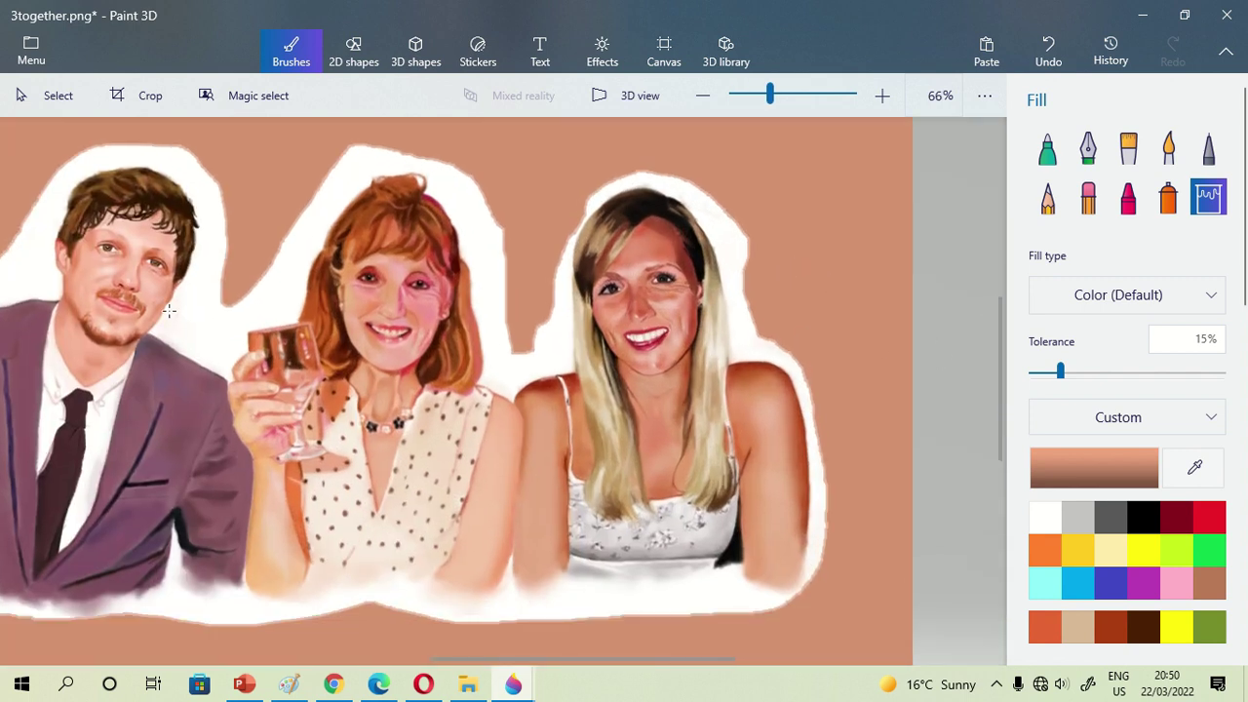
- Pick the salmon background colour and spray it at 39 px and 25% opacity over the white halo beside the blonde woman's hair
{"action": "left_click", "coordinate": [1195, 467]}
{"action": "left_click", "coordinate": [814, 178]}
{"action": "scroll", "coordinate": [751, 231], "scroll_direction": "up", "scroll_amount": 3}
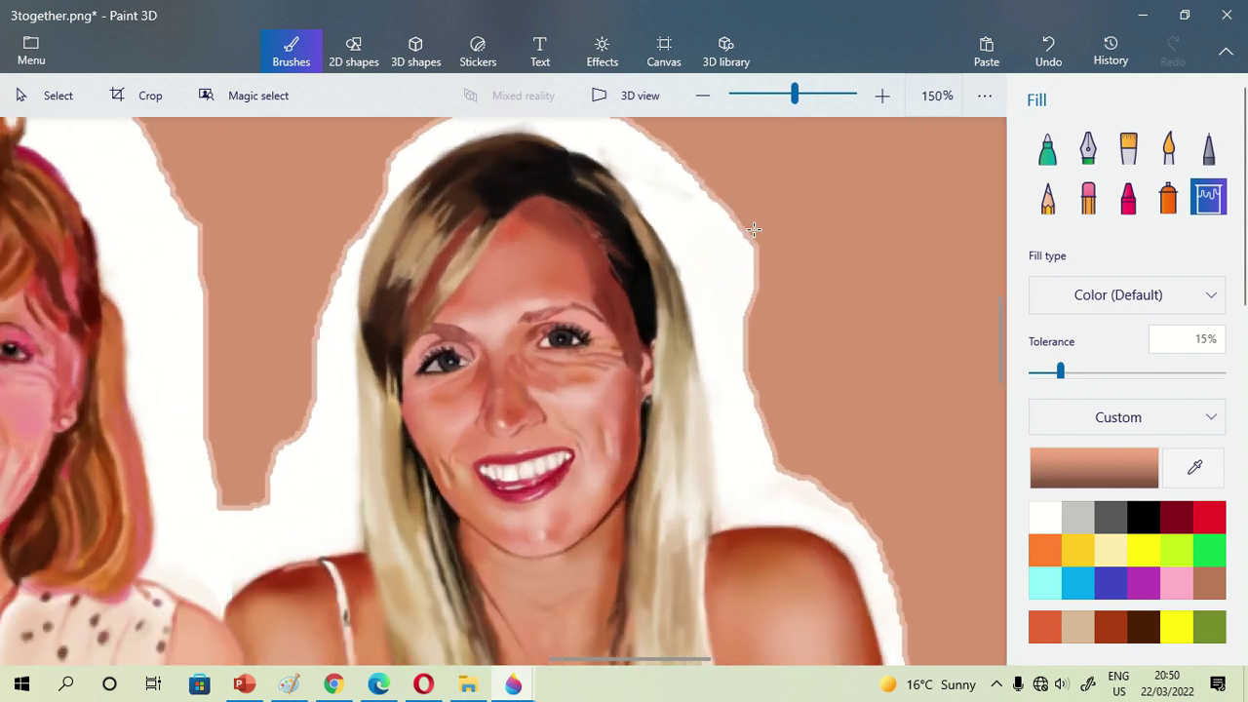
{"action": "scroll", "coordinate": [754, 229], "scroll_direction": "down", "scroll_amount": 2}
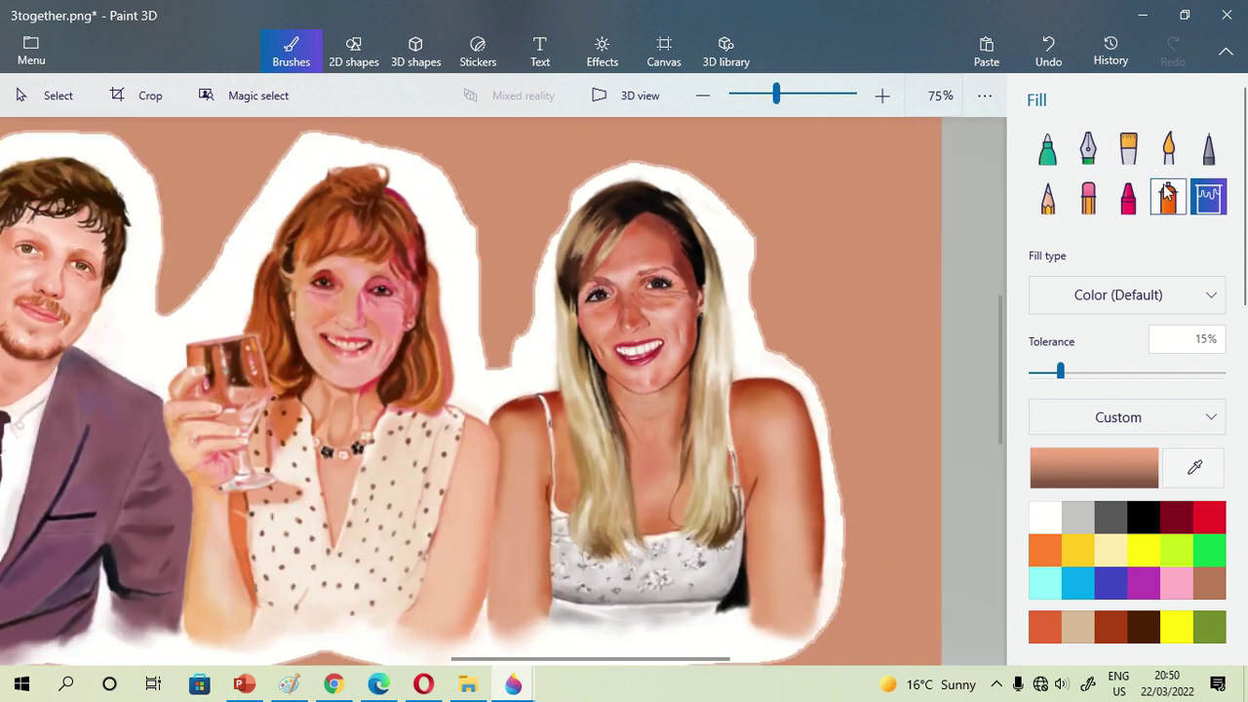
{"action": "left_click", "coordinate": [1167, 195]}
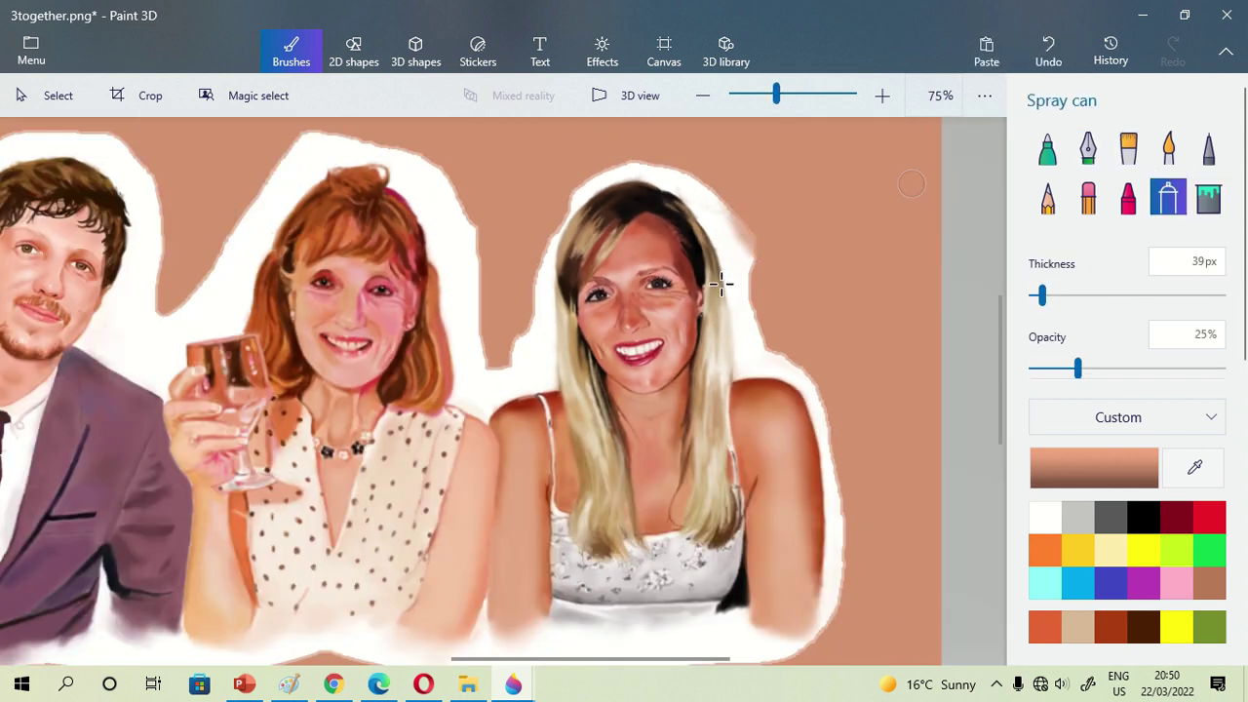
{"action": "scroll", "coordinate": [722, 284], "scroll_direction": "up", "scroll_amount": 2}
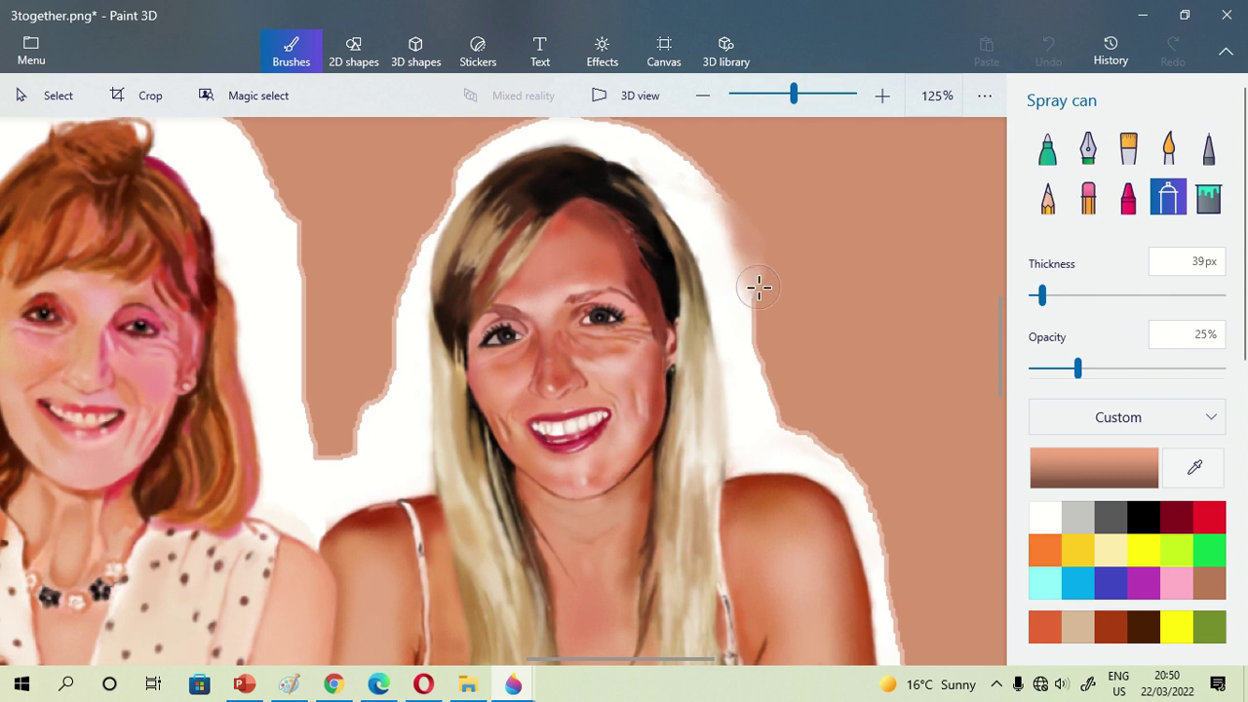
{"action": "left_click", "coordinate": [700, 193]}
{"action": "scroll", "coordinate": [703, 210], "scroll_direction": "down", "scroll_amount": 1}
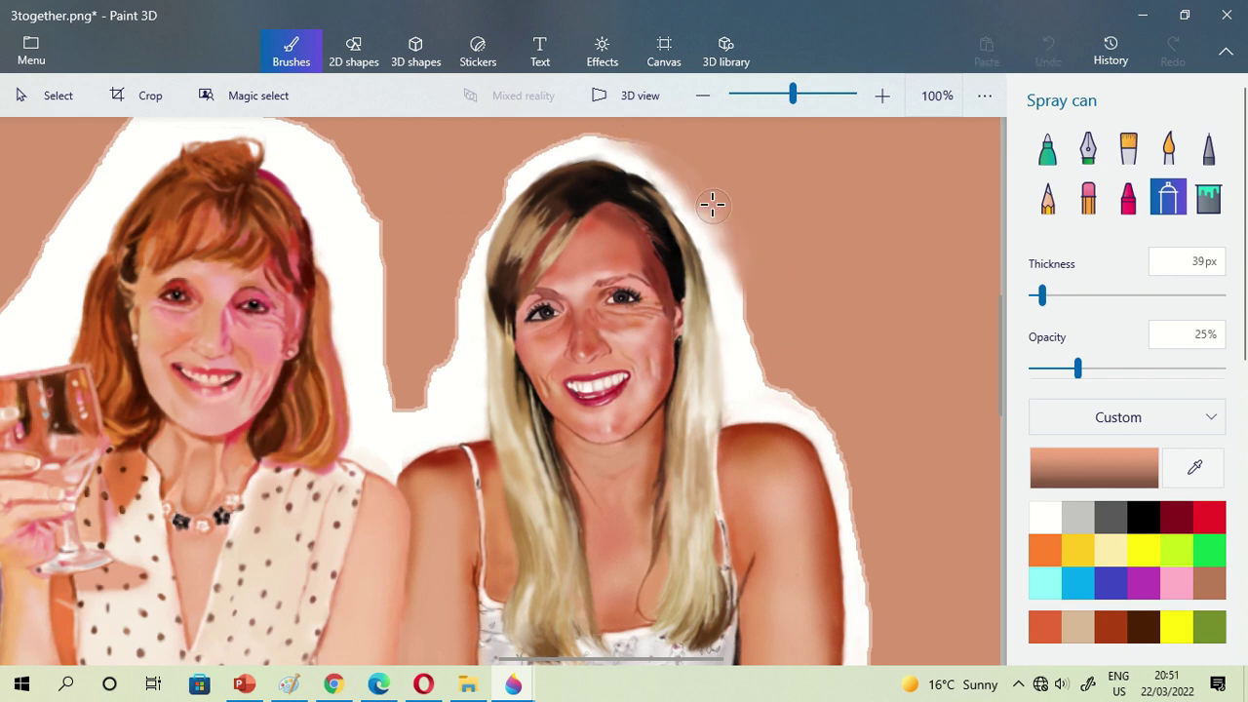
{"action": "scroll", "coordinate": [758, 315], "scroll_direction": "down", "scroll_amount": 1}
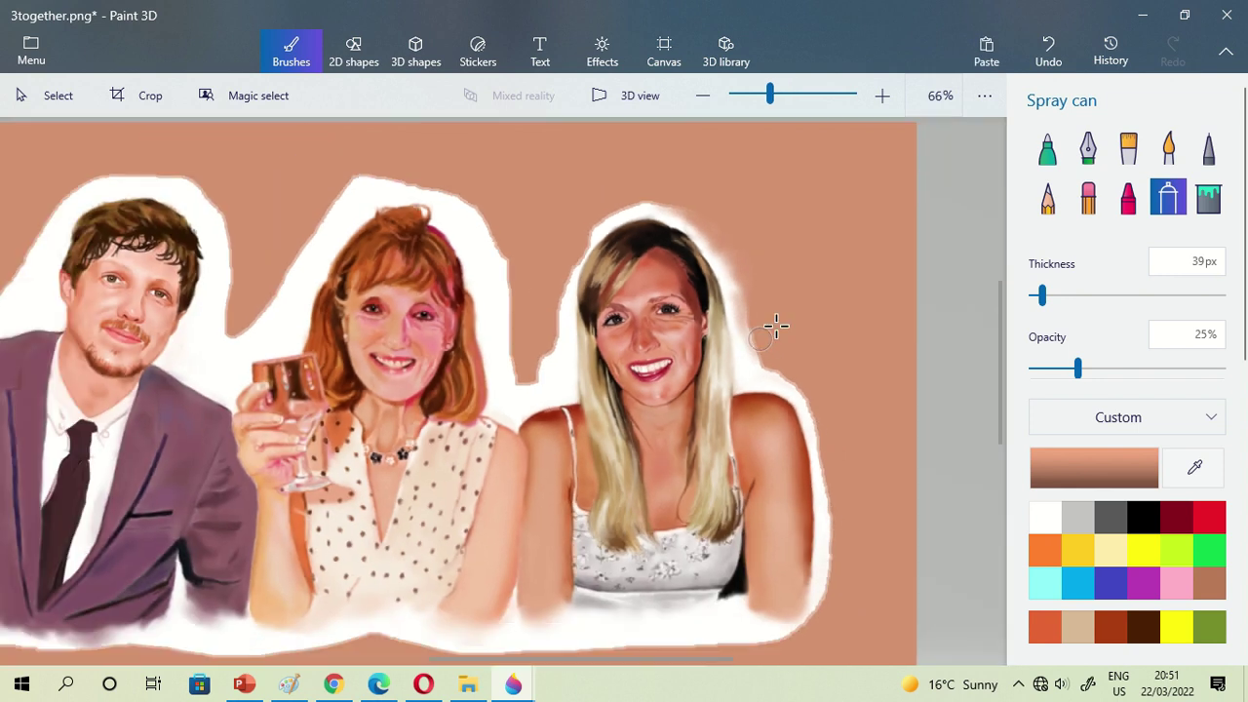
{"action": "scroll", "coordinate": [505, 359], "scroll_direction": "up", "scroll_amount": 2}
{"action": "mouse_move", "coordinate": [491, 177]}
{"action": "left_mouse_down"}
{"action": "mouse_move", "coordinate": [518, 210]}
{"action": "mouse_move", "coordinate": [495, 177]}
{"action": "left_mouse_up"}
{"action": "scroll", "coordinate": [537, 279], "scroll_direction": "down", "scroll_amount": 3}
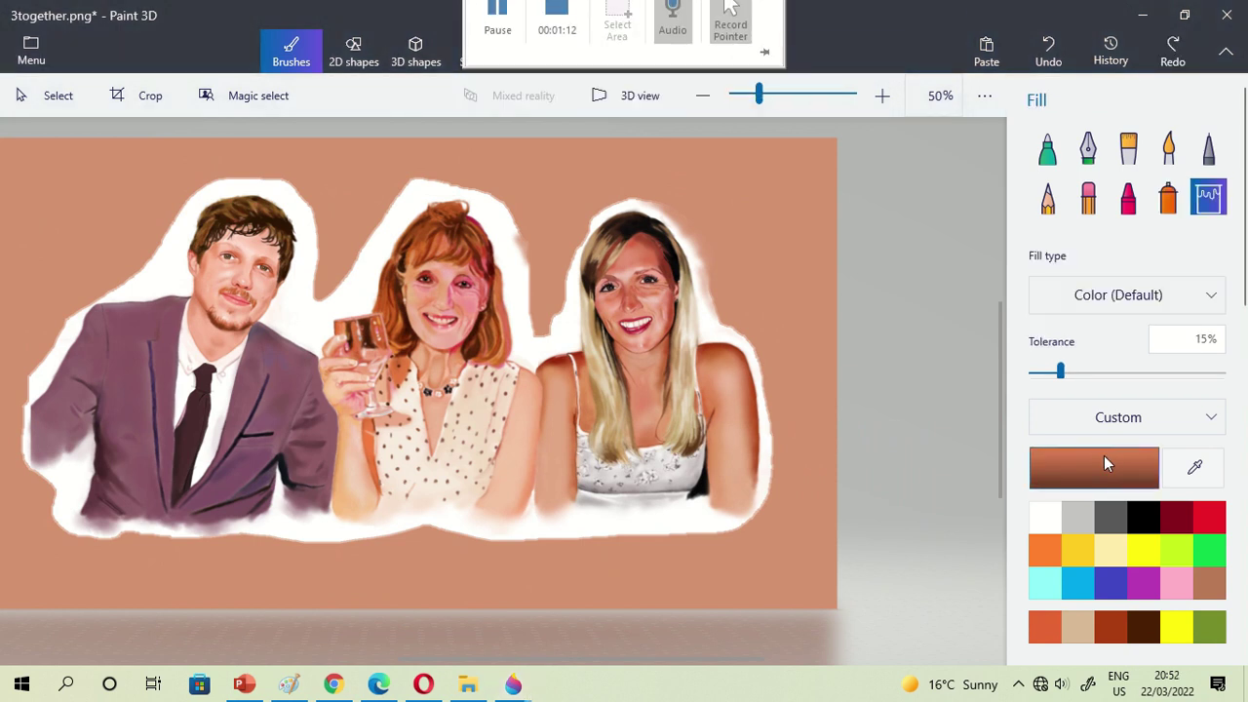
- Try different fill colours for the background outside the outline, including light orange fed49a, and choose a browner shade in the colour editor
{"action": "left_click", "coordinate": [1103, 456]}
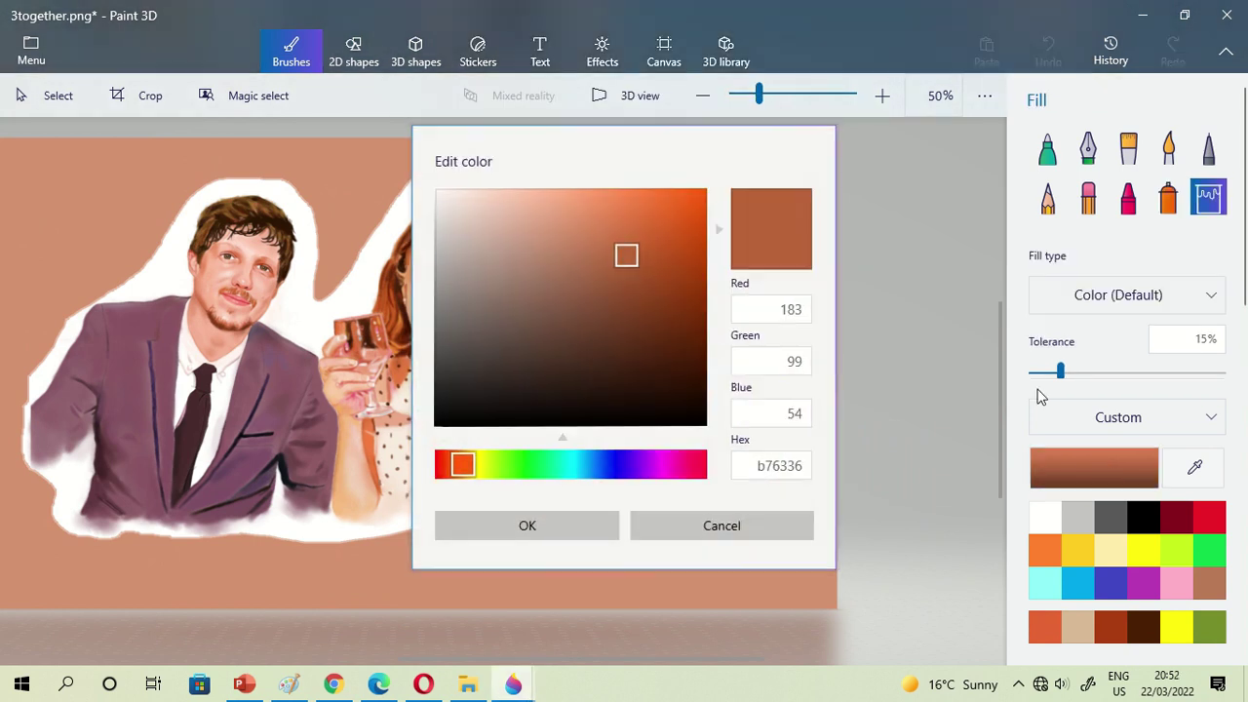
{"action": "left_click", "coordinate": [596, 241]}
{"action": "left_click", "coordinate": [526, 525]}
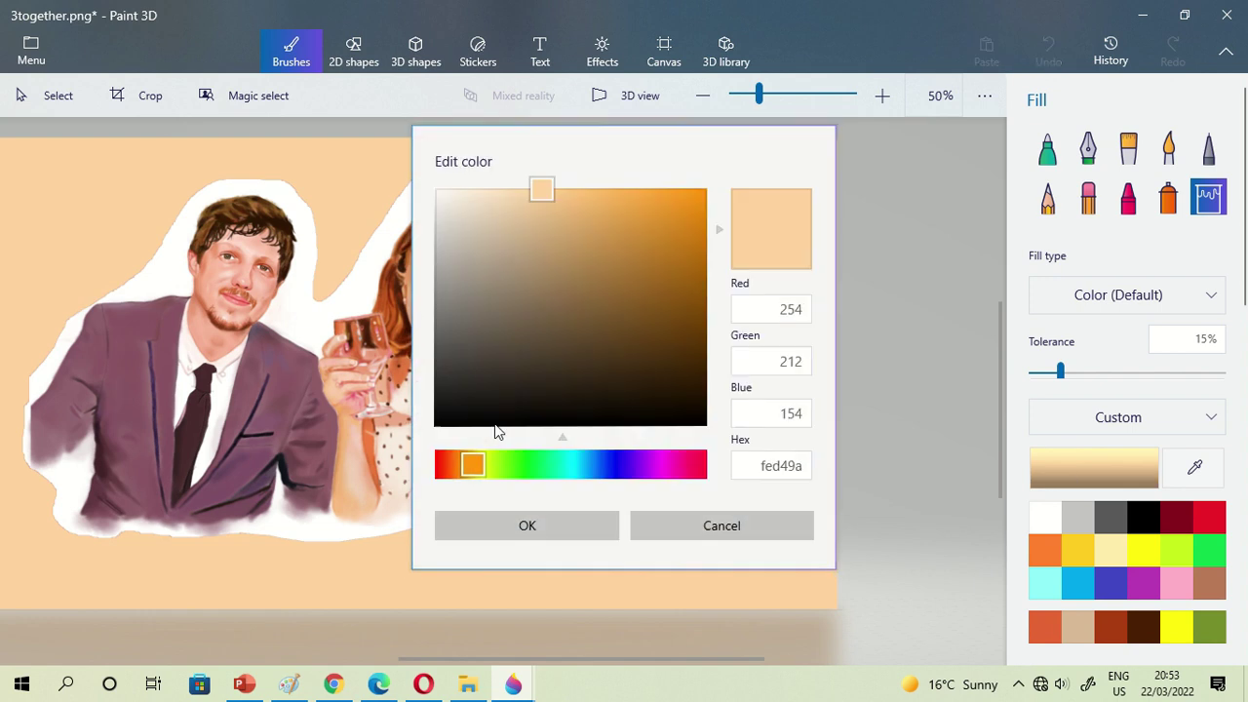
{"action": "left_click", "coordinate": [582, 245]}
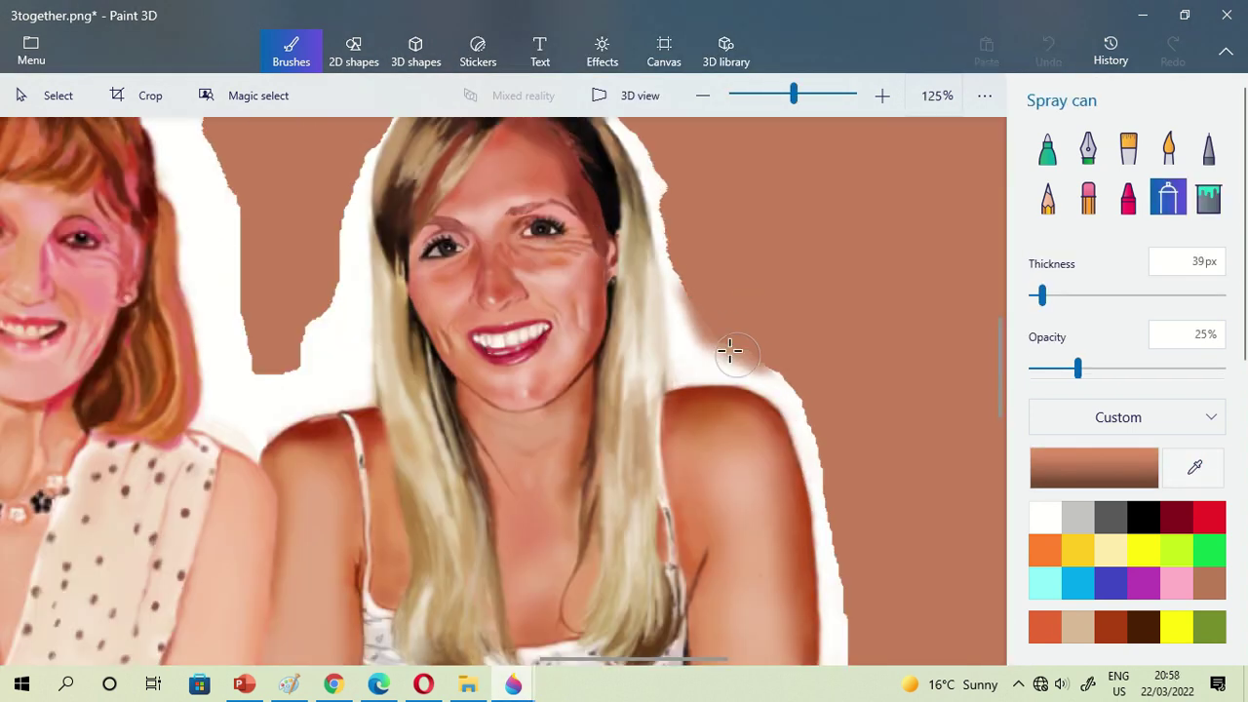
- Spray the background colour over the white halo around the blonde woman's shoulder and upper arm at 25% opacity
{"action": "mouse_move", "coordinate": [729, 351]}
{"action": "left_mouse_down"}
{"action": "mouse_move", "coordinate": [714, 321]}
{"action": "mouse_move", "coordinate": [808, 393]}
{"action": "mouse_move", "coordinate": [878, 526]}
{"action": "left_mouse_up"}
{"action": "scroll", "coordinate": [712, 319], "scroll_direction": "up", "scroll_amount": 2}
{"action": "scroll", "coordinate": [902, 468], "scroll_direction": "down", "scroll_amount": 1}
{"action": "mouse_move", "coordinate": [874, 445]}
{"action": "left_mouse_down"}
{"action": "mouse_move", "coordinate": [718, 245]}
{"action": "mouse_move", "coordinate": [751, 282]}
{"action": "left_mouse_up"}
{"action": "scroll", "coordinate": [883, 245], "scroll_direction": "up", "scroll_amount": 1}
{"action": "mouse_move", "coordinate": [883, 245]}
{"action": "left_mouse_down"}
{"action": "mouse_move", "coordinate": [923, 474]}
{"action": "mouse_move", "coordinate": [901, 614]}
{"action": "mouse_move", "coordinate": [893, 334]}
{"action": "mouse_move", "coordinate": [861, 346]}
{"action": "mouse_move", "coordinate": [877, 465]}
{"action": "mouse_move", "coordinate": [849, 140]}
{"action": "mouse_move", "coordinate": [906, 264]}
{"action": "left_mouse_up"}
{"action": "scroll", "coordinate": [951, 478], "scroll_direction": "down", "scroll_amount": 1}
{"action": "scroll", "coordinate": [949, 468], "scroll_direction": "up", "scroll_amount": 2}
{"action": "scroll", "coordinate": [906, 264], "scroll_direction": "down", "scroll_amount": 4}
{"action": "scroll", "coordinate": [858, 348], "scroll_direction": "up", "scroll_amount": 4}
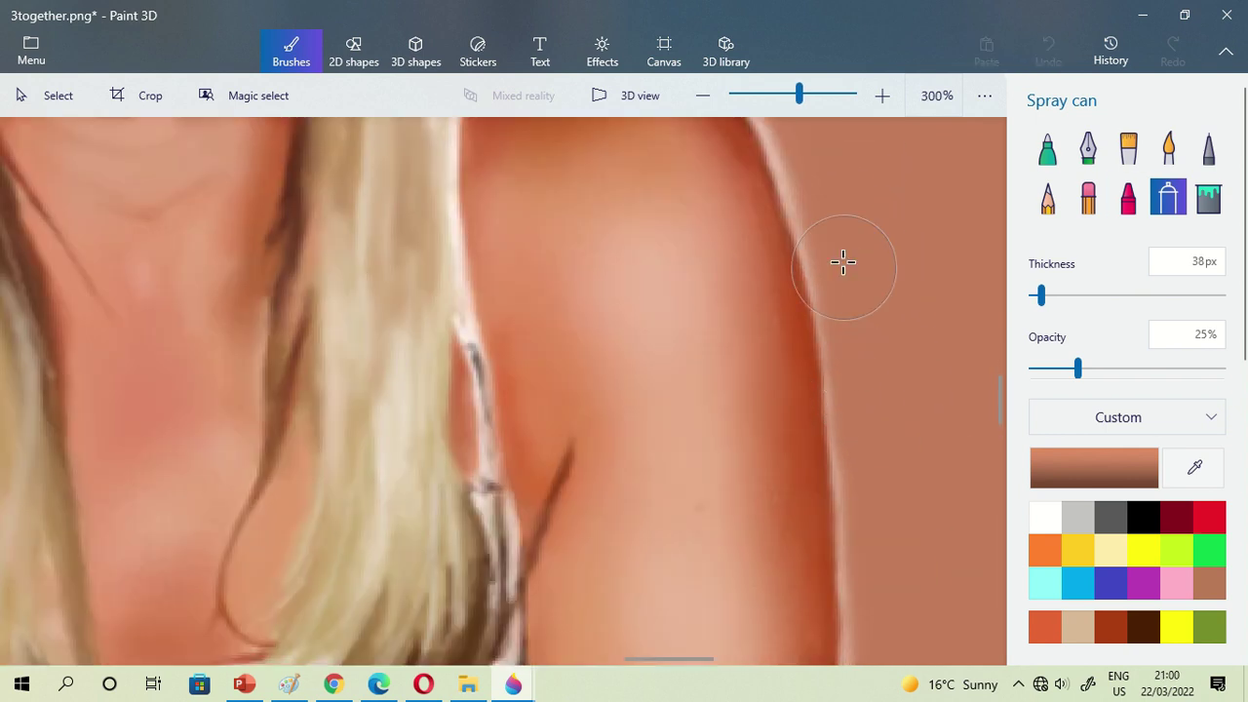
- Spray the background colour down the blonde woman's outer arm at 38 px and along the lower edge at 78 px
{"action": "left_click_drag", "start_coordinate": [859, 348], "coordinate": [835, 195]}
{"action": "scroll", "coordinate": [877, 258], "scroll_direction": "down", "scroll_amount": 4}
{"action": "scroll", "coordinate": [848, 409], "scroll_direction": "up", "scroll_amount": 2}
{"action": "mouse_move", "coordinate": [842, 412]}
{"action": "left_mouse_down"}
{"action": "mouse_move", "coordinate": [767, 569]}
{"action": "mouse_move", "coordinate": [693, 583]}
{"action": "left_mouse_up"}
{"action": "left_click_drag", "start_coordinate": [1041, 295], "coordinate": [1069, 295]}
{"action": "mouse_move", "coordinate": [622, 616]}
{"action": "left_mouse_down"}
{"action": "mouse_move", "coordinate": [324, 586]}
{"action": "mouse_move", "coordinate": [477, 593]}
{"action": "mouse_move", "coordinate": [396, 562]}
{"action": "mouse_move", "coordinate": [417, 651]}
{"action": "left_mouse_up"}
{"action": "scroll", "coordinate": [416, 651], "scroll_direction": "down", "scroll_amount": 3}
{"action": "scroll", "coordinate": [640, 305], "scroll_direction": "up", "scroll_amount": 2}
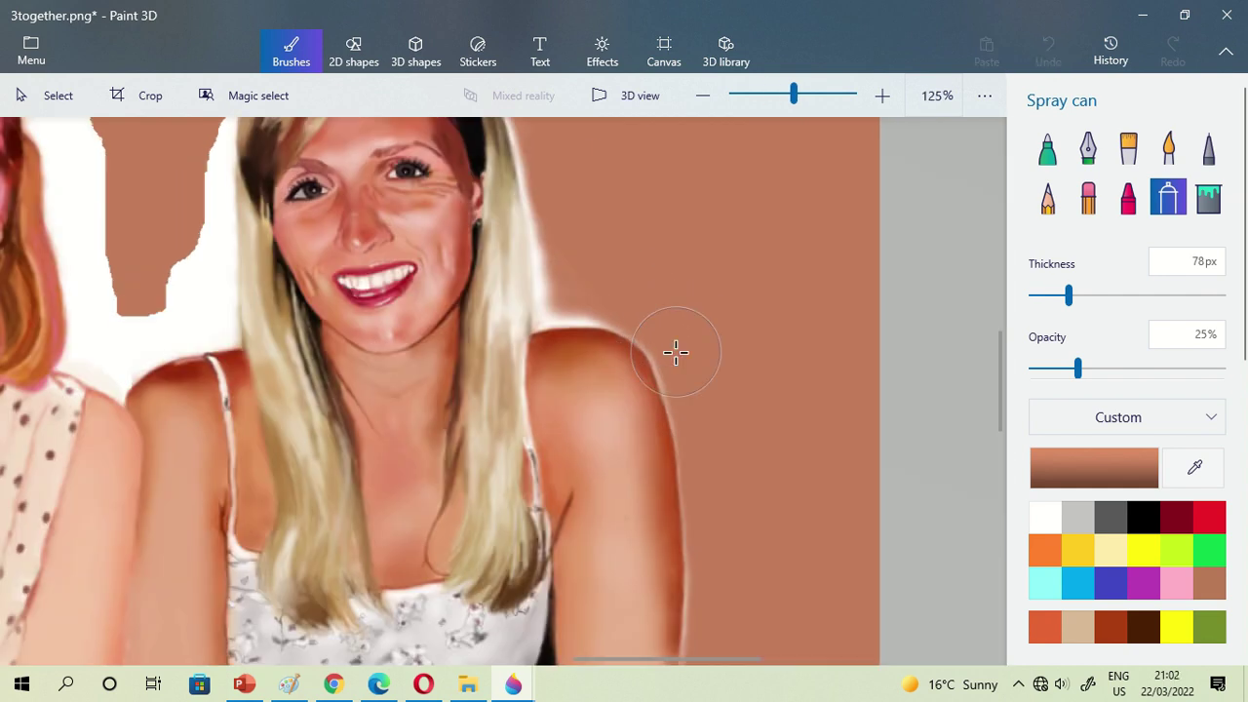
- Reduce the spray thickness to 28 px and cover the remaining halo along the blonde woman's shoulder and hair
{"action": "scroll", "coordinate": [567, 330], "scroll_direction": "up", "scroll_amount": 1}
{"action": "left_click_drag", "start_coordinate": [1069, 296], "coordinate": [936, 304]}
{"action": "scroll", "coordinate": [591, 319], "scroll_direction": "up", "scroll_amount": 1}
{"action": "left_click_drag", "start_coordinate": [591, 340], "coordinate": [528, 200]}
{"action": "scroll", "coordinate": [558, 218], "scroll_direction": "down", "scroll_amount": 2}
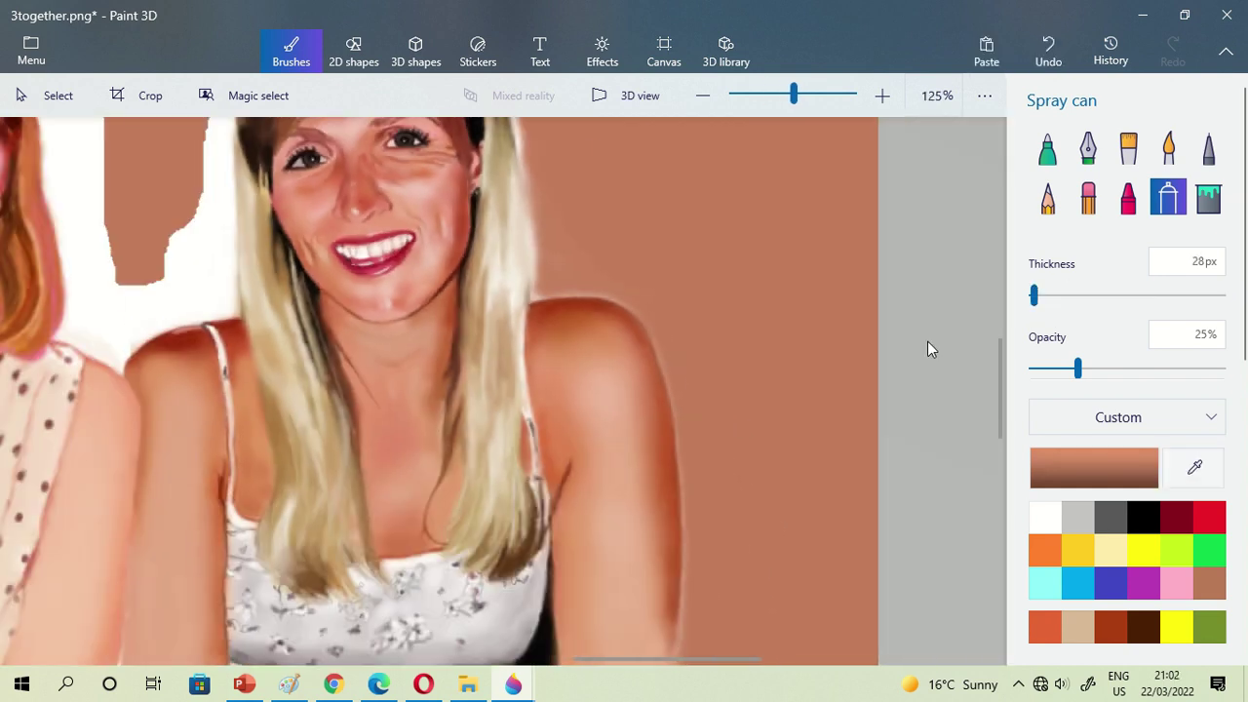
- Spray sampled blonde onto the outer edge of the woman's hair, and trim that edge with the sampled background colour
{"action": "scroll", "coordinate": [563, 154], "scroll_direction": "up", "scroll_amount": 3}
{"action": "left_click", "coordinate": [1194, 468]}
{"action": "left_click", "coordinate": [436, 293]}
{"action": "left_click_drag", "start_coordinate": [466, 174], "coordinate": [485, 404]}
{"action": "left_click", "coordinate": [1194, 468]}
{"action": "left_click", "coordinate": [654, 225]}
{"action": "left_click_drag", "start_coordinate": [486, 293], "coordinate": [468, 137]}
{"action": "scroll", "coordinate": [594, 312], "scroll_direction": "down", "scroll_amount": 6}
{"action": "scroll", "coordinate": [111, 403], "scroll_direction": "up", "scroll_amount": 1}
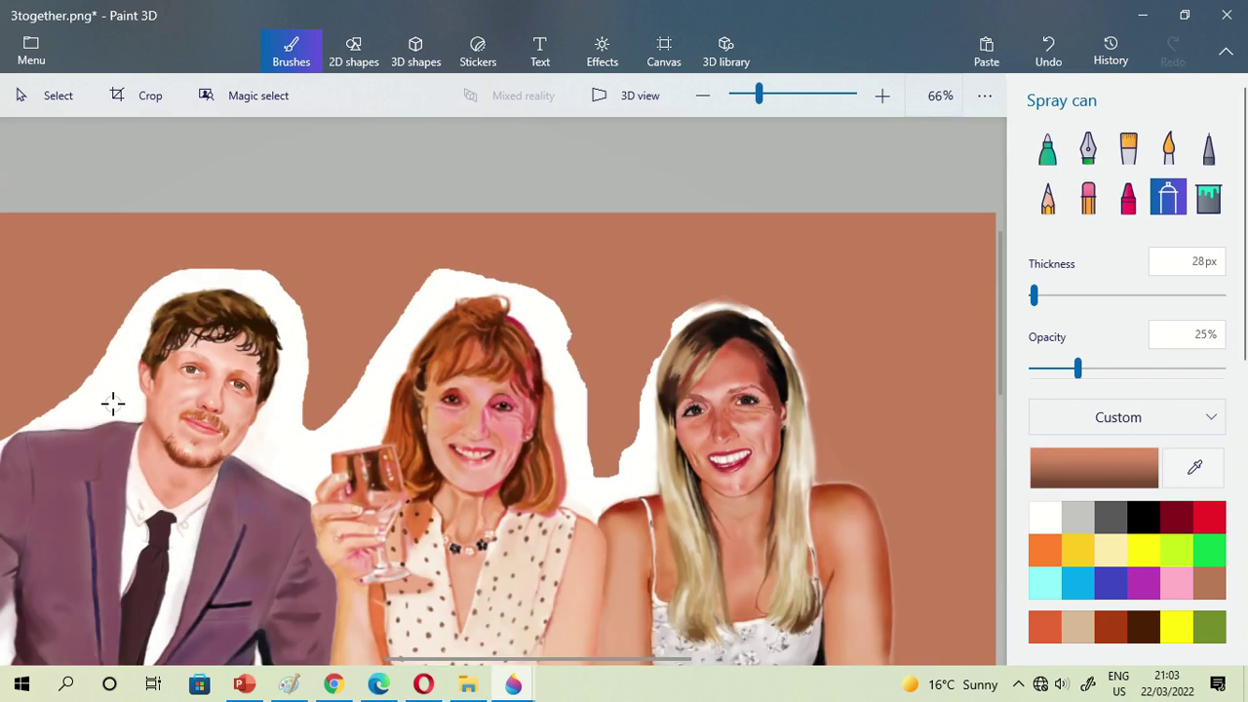
- Fill the remaining white areas around the man and below his jacket with the background colour at 15% tolerance
{"action": "scroll", "coordinate": [111, 404], "scroll_direction": "up", "scroll_amount": 5}
{"action": "left_click", "coordinate": [1168, 149]}
{"action": "scroll", "coordinate": [115, 432], "scroll_direction": "down", "scroll_amount": 5}
{"action": "left_click", "coordinate": [1208, 198]}
{"action": "scroll", "coordinate": [436, 390], "scroll_direction": "up", "scroll_amount": 1}
{"action": "left_click", "coordinate": [1194, 468]}
{"action": "left_click", "coordinate": [1168, 149]}
{"action": "left_click", "coordinate": [1208, 198]}
{"action": "left_click", "coordinate": [337, 429]}
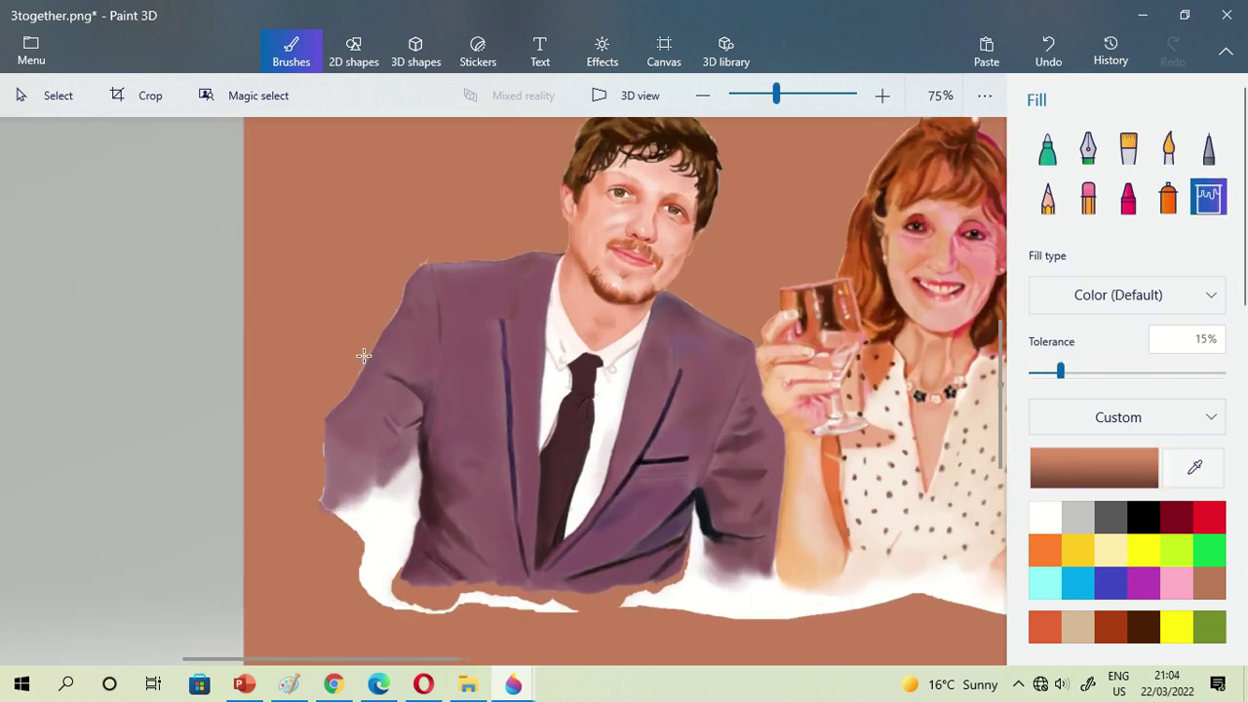
{"action": "left_click", "coordinate": [390, 575]}
- Spray the background colour over the white strip beneath the three people, finishing at 25 px and 25% opacity
{"action": "scroll", "coordinate": [950, 638], "scroll_direction": "up", "scroll_amount": 3}
{"action": "left_click", "coordinate": [1168, 197]}
{"action": "mouse_move", "coordinate": [809, 507]}
{"action": "left_mouse_down"}
{"action": "mouse_move", "coordinate": [582, 497]}
{"action": "mouse_move", "coordinate": [216, 510]}
{"action": "mouse_move", "coordinate": [267, 496]}
{"action": "mouse_move", "coordinate": [396, 524]}
{"action": "mouse_move", "coordinate": [317, 491]}
{"action": "left_mouse_up"}
{"action": "left_click_drag", "start_coordinate": [1052, 295], "coordinate": [1035, 295]}
{"action": "scroll", "coordinate": [334, 437], "scroll_direction": "up", "scroll_amount": 1}
{"action": "scroll", "coordinate": [270, 488], "scroll_direction": "up", "scroll_amount": 3}
{"action": "left_click", "coordinate": [1168, 148]}
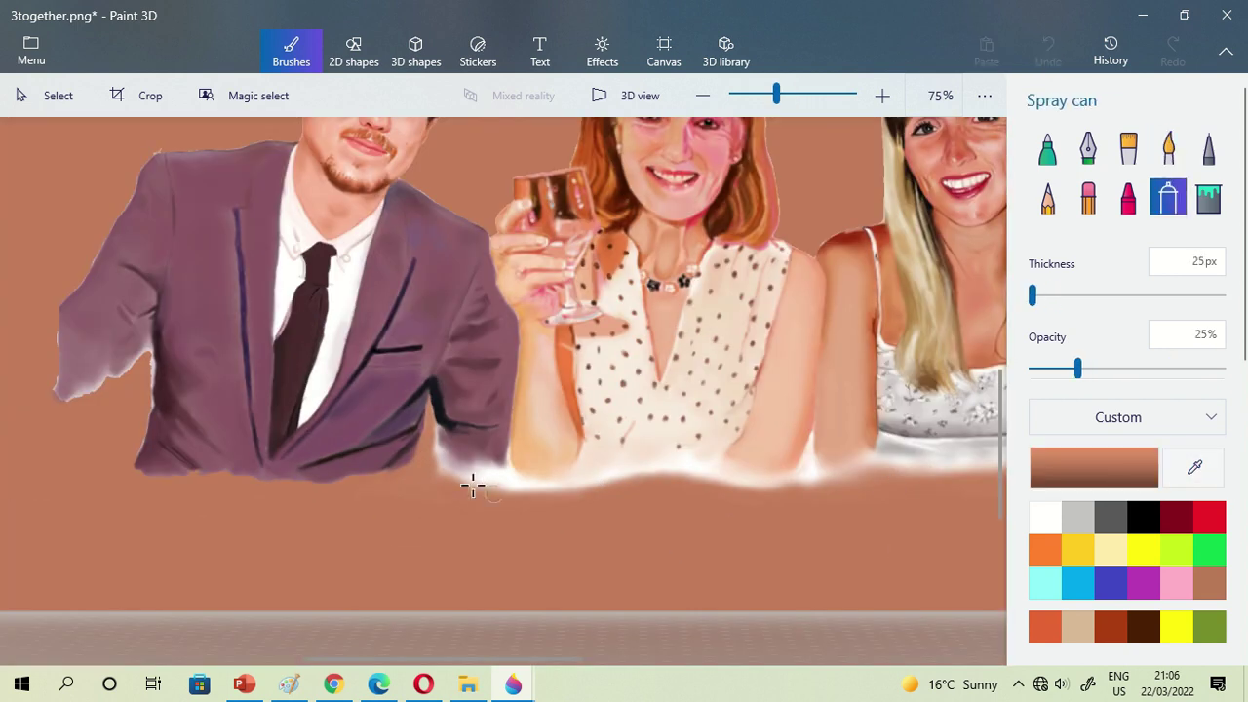
{"action": "left_click_drag", "start_coordinate": [472, 486], "coordinate": [819, 481]}
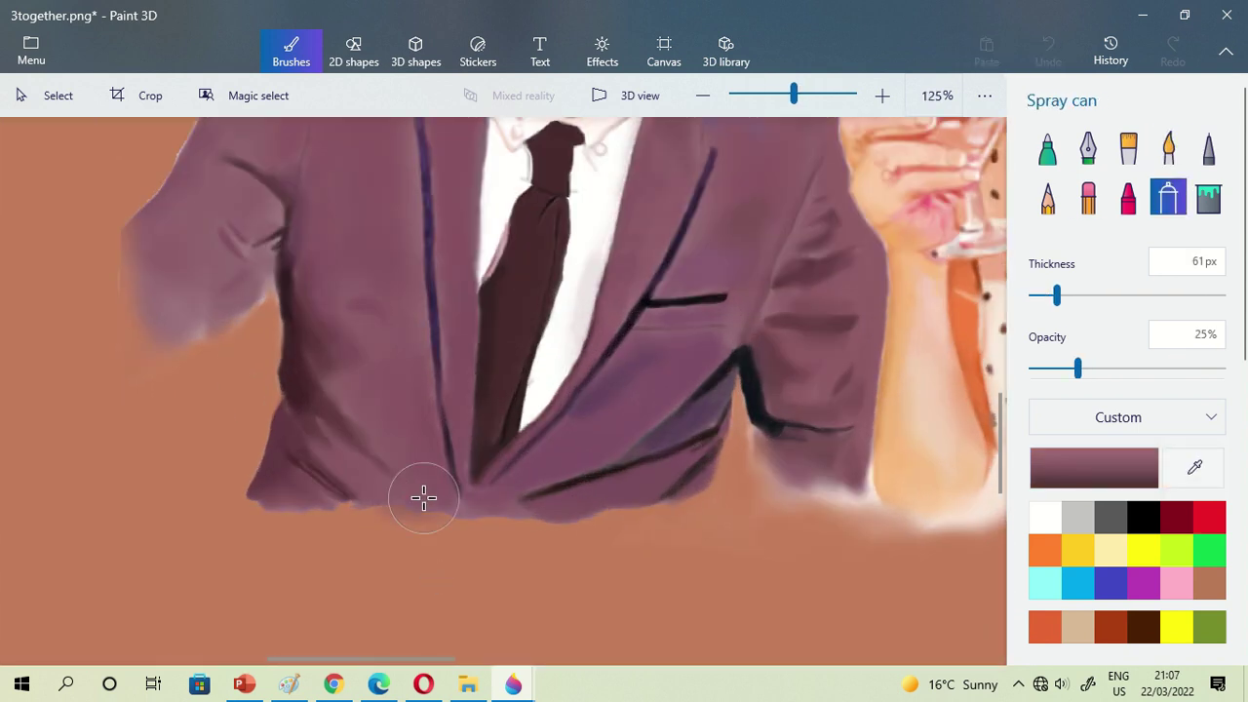
- Spray the jacket's plum colour along its ragged lower edge at 61 px and 25% opacity
{"action": "left_click_drag", "start_coordinate": [420, 496], "coordinate": [547, 529]}
{"action": "left_click_drag", "start_coordinate": [327, 504], "coordinate": [814, 479]}
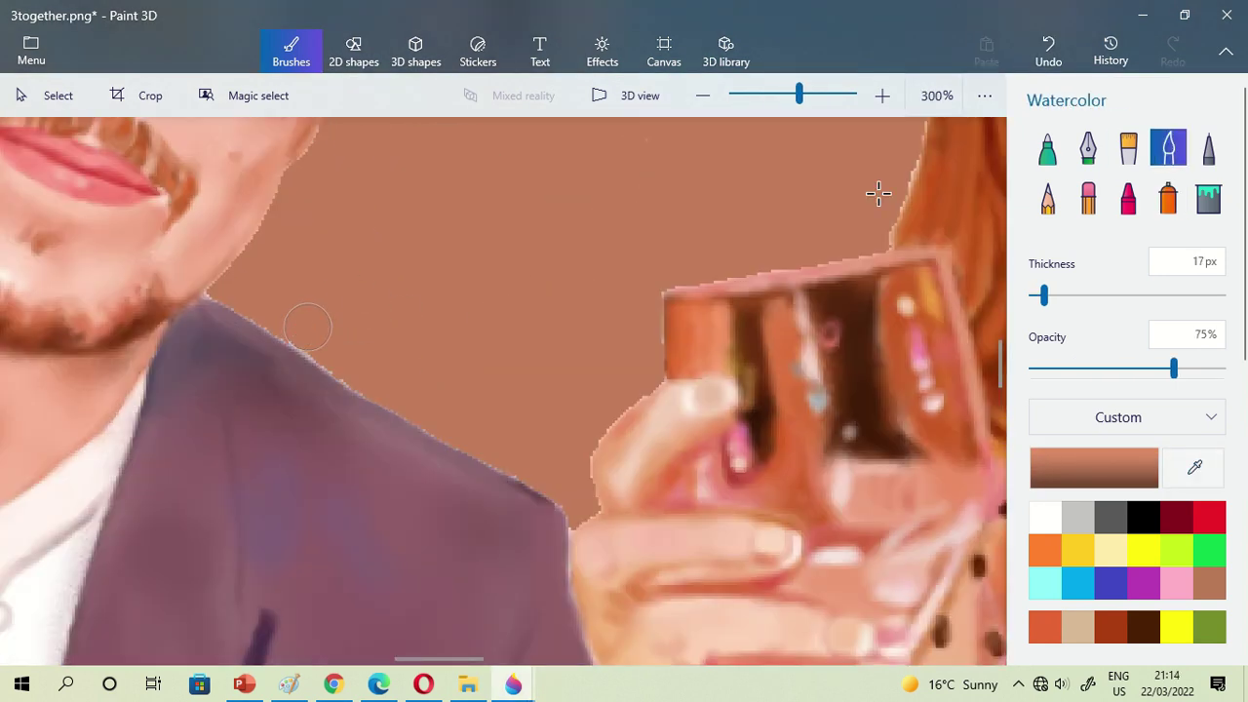
- Sample the jacket's plum and the man's skin tone to touch up his shoulder and jaw edges with 9 px Watercolor
{"action": "left_click", "coordinate": [1194, 466]}
{"action": "left_click", "coordinate": [284, 364]}
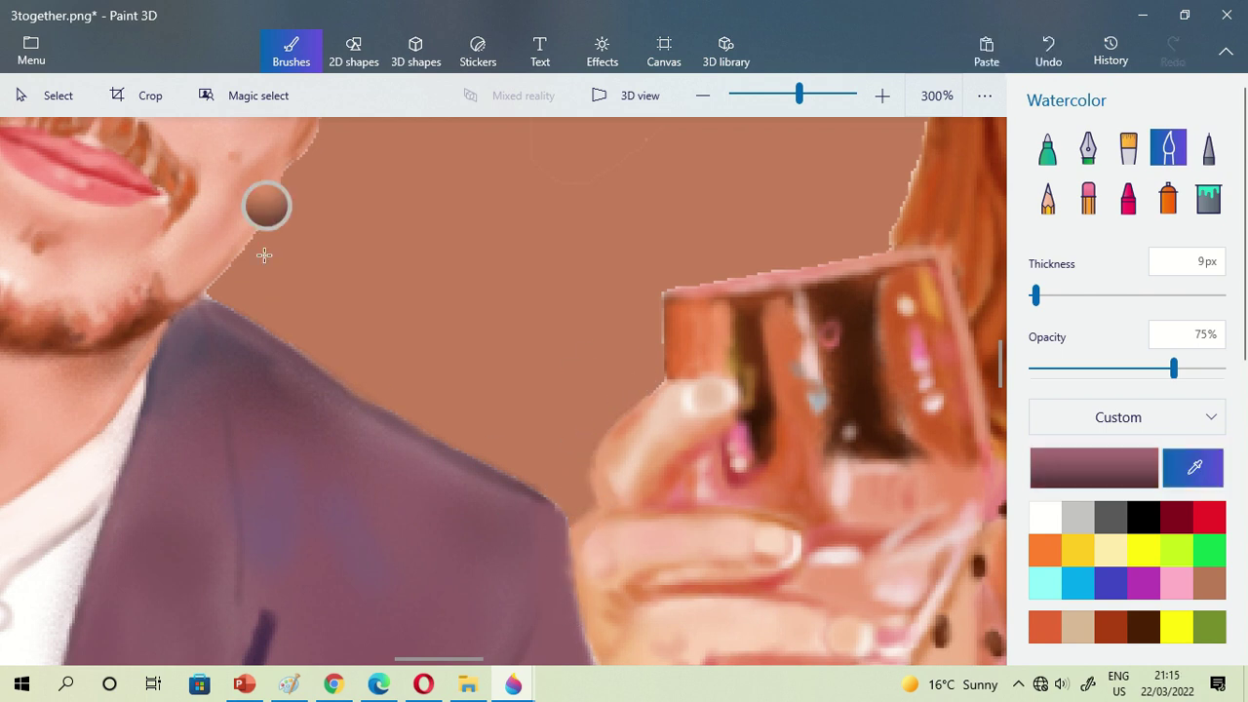
{"action": "left_click", "coordinate": [268, 241]}
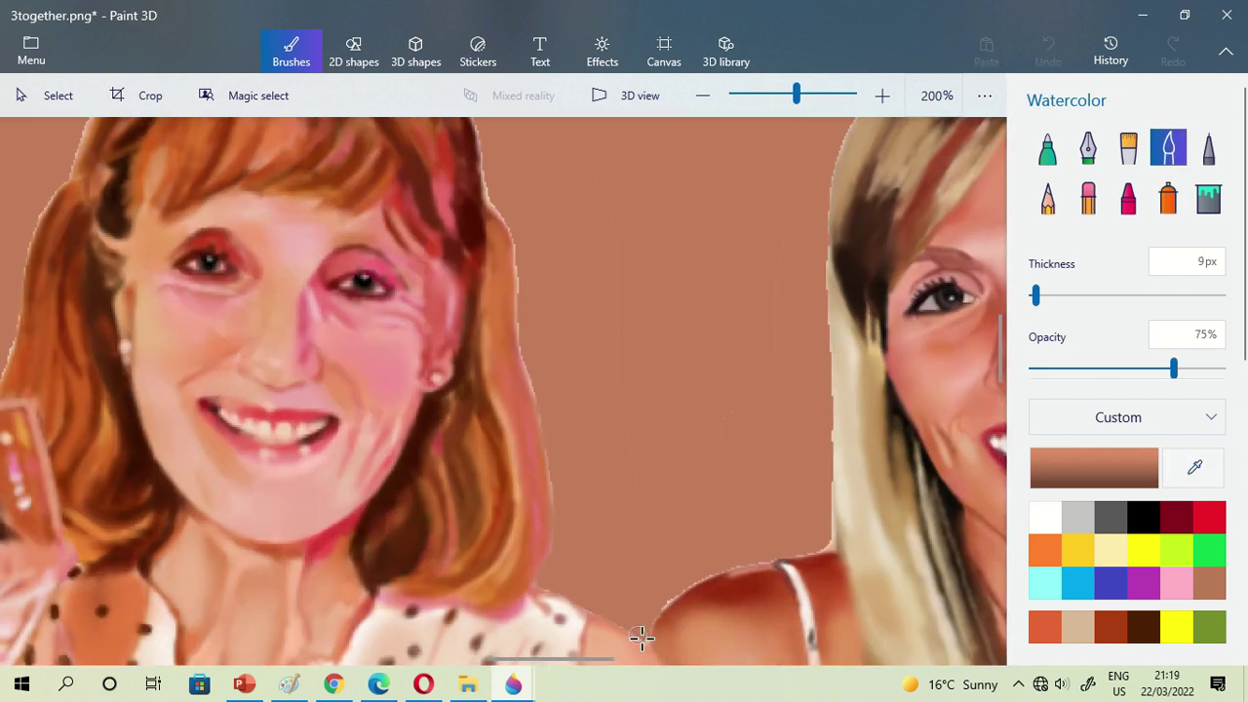
{"action": "scroll", "coordinate": [527, 290], "scroll_direction": "up", "scroll_amount": 2}
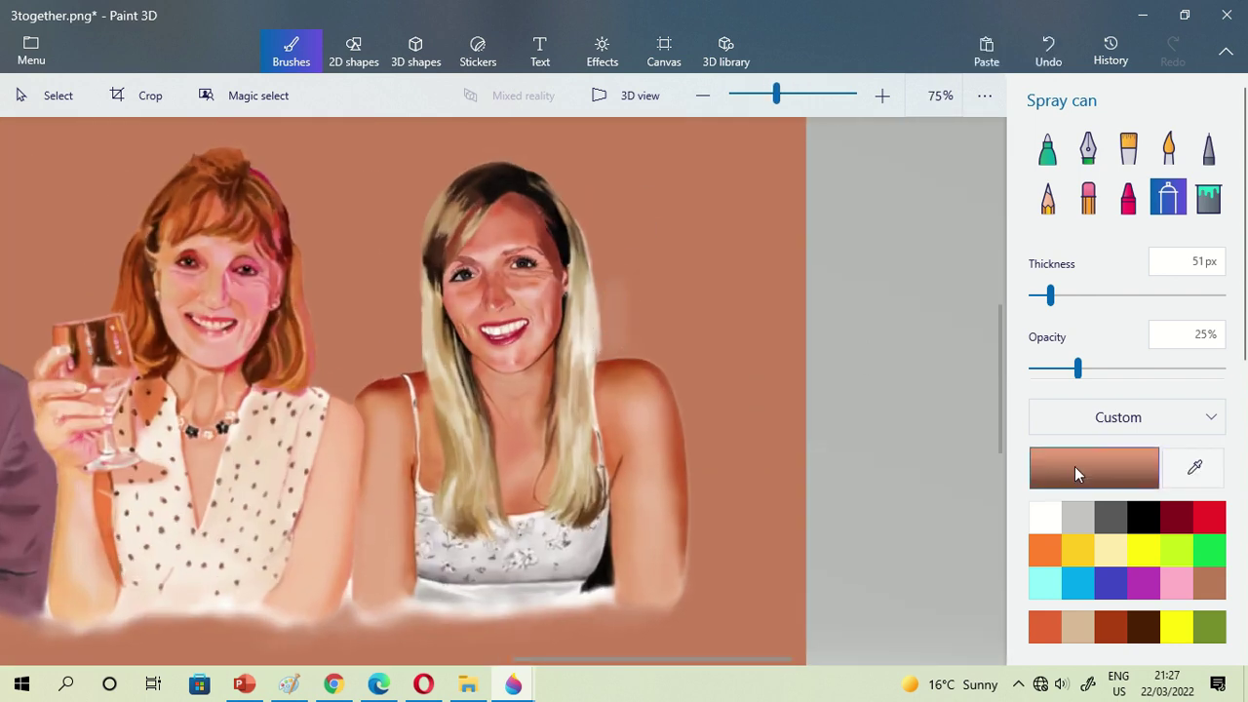
- Spray the background colour over the light patch beside the blonde woman's hair at 51 px and 25% opacity
{"action": "left_click_drag", "start_coordinate": [616, 326], "coordinate": [609, 299]}
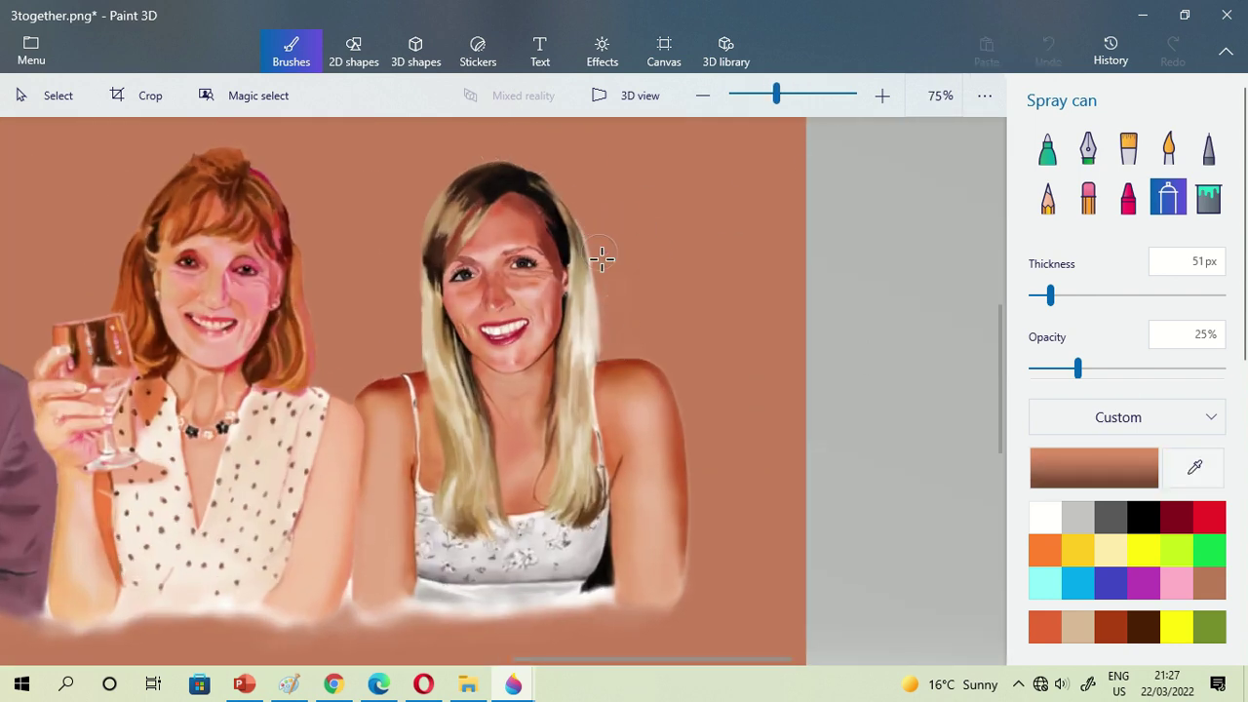
{"action": "left_click_drag", "start_coordinate": [601, 235], "coordinate": [604, 252]}
{"action": "scroll", "coordinate": [657, 259], "scroll_direction": "down", "scroll_amount": 2}
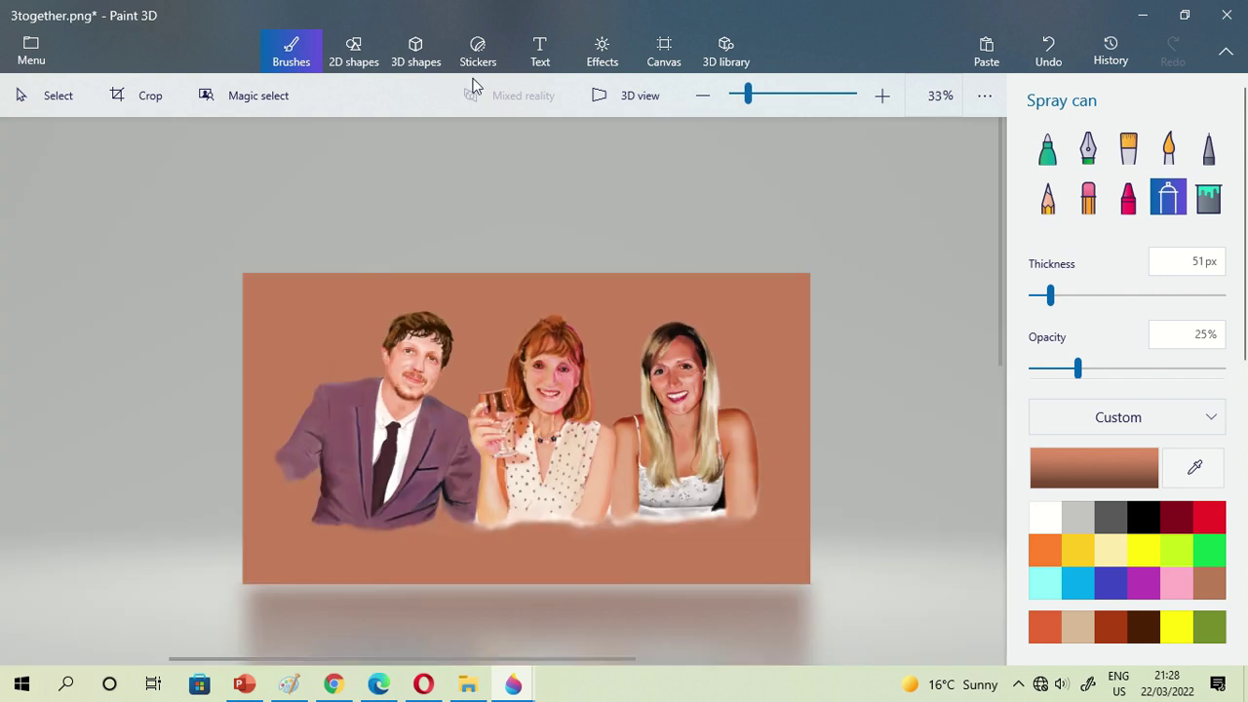
- Narrow the canvas on both sides to fit the group closely and extend its upper edge slightly
{"action": "left_click", "coordinate": [664, 52]}
{"action": "left_click_drag", "start_coordinate": [243, 427], "coordinate": [291, 427]}
{"action": "left_click_drag", "start_coordinate": [780, 427], "coordinate": [740, 427]}
{"action": "left_click_drag", "start_coordinate": [503, 272], "coordinate": [502, 260]}
- Fill the newly added canvas strip above the group with the background colour at 15% tolerance
{"action": "left_click", "coordinate": [292, 51]}
{"action": "left_click", "coordinate": [1206, 200]}
{"action": "left_click", "coordinate": [682, 273]}
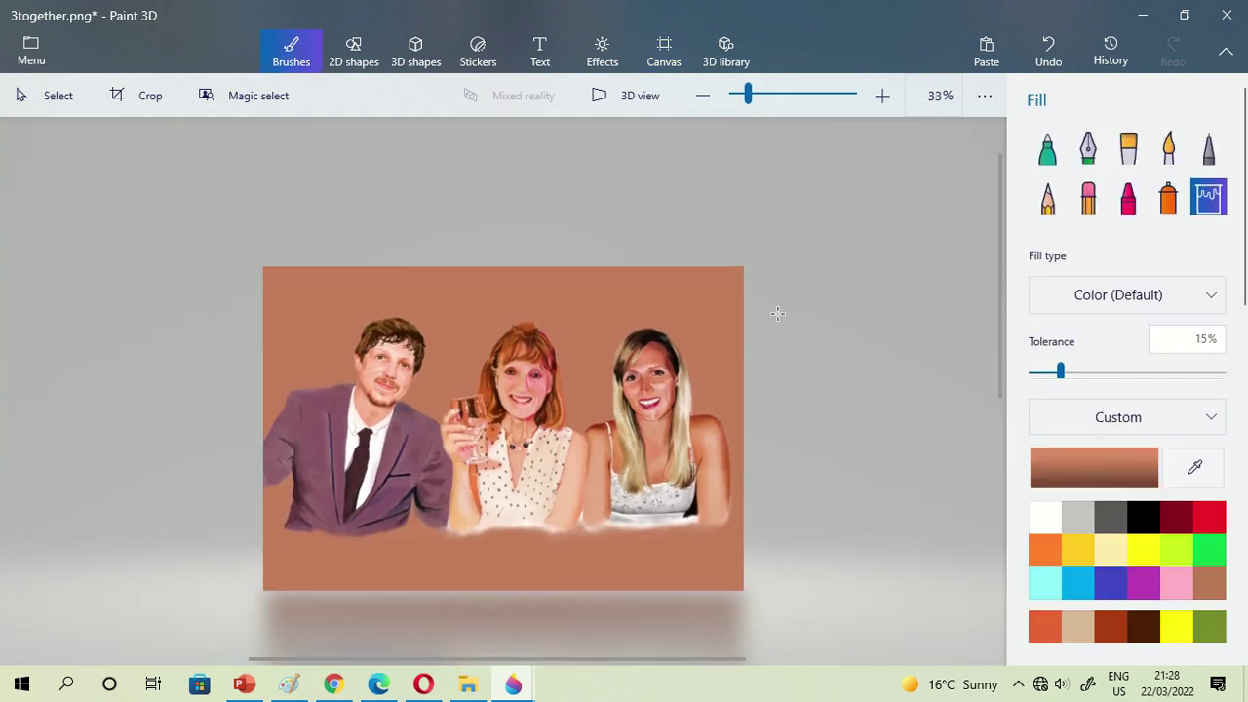